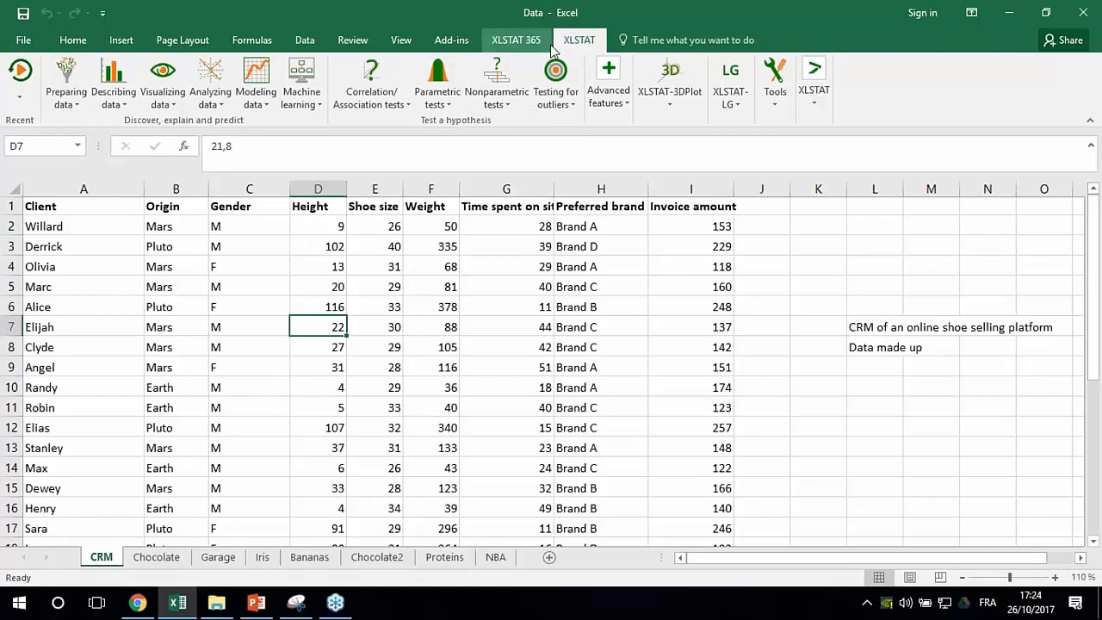
click(66, 90)
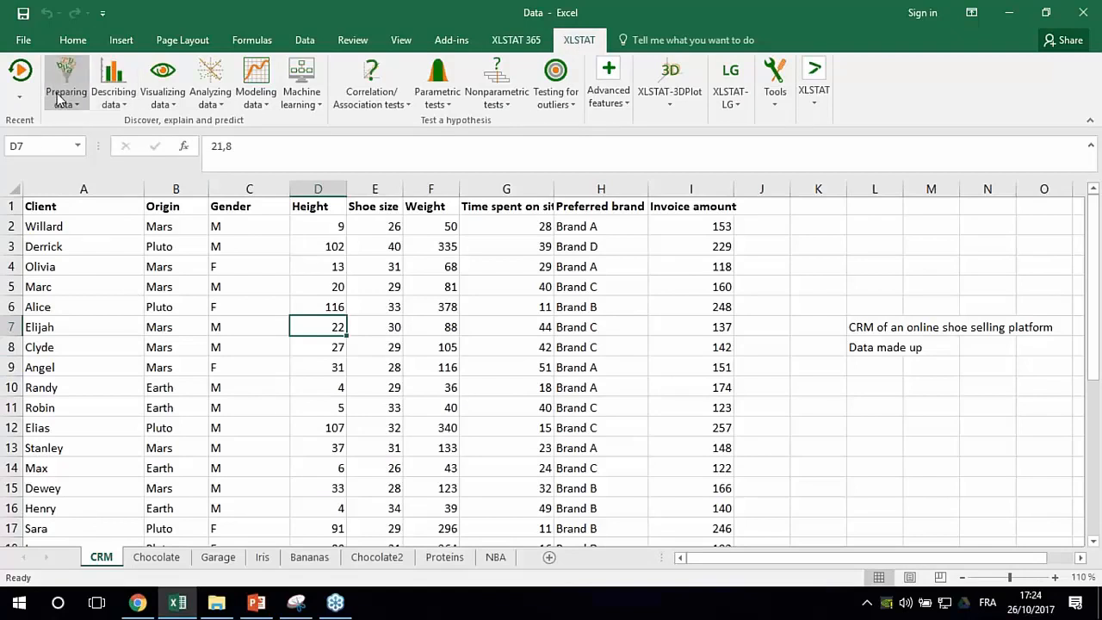
click(125, 101)
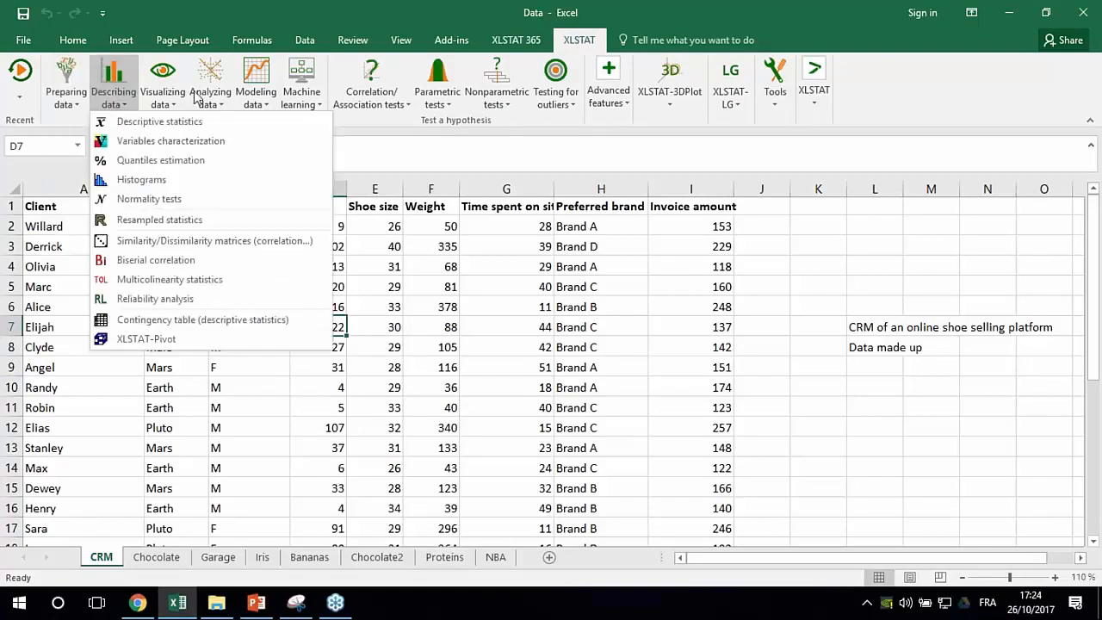
click(182, 96)
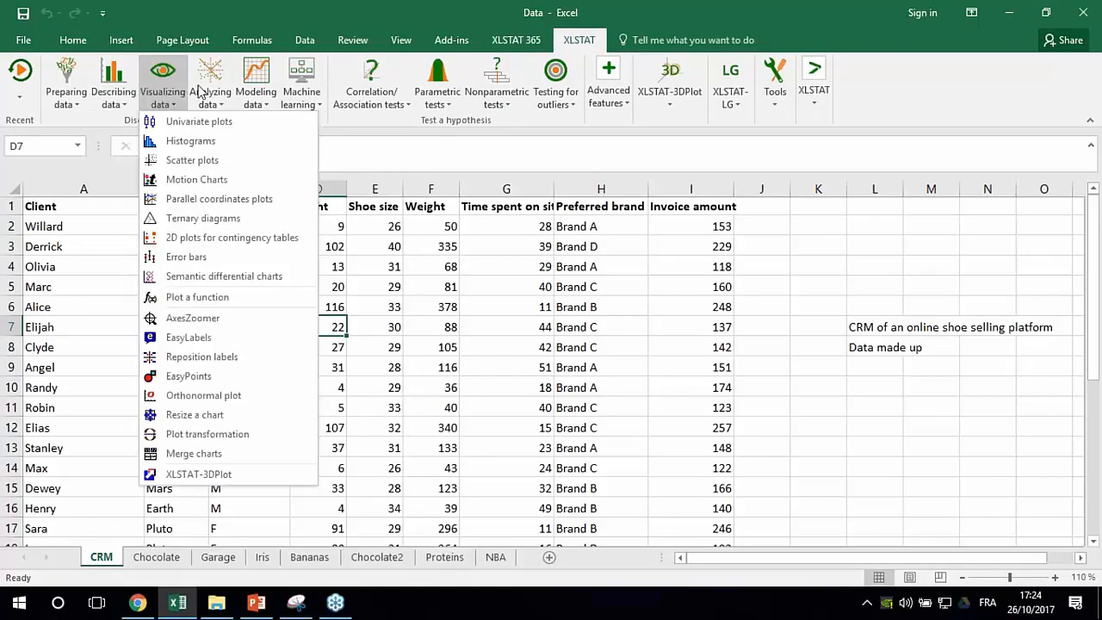
click(201, 93)
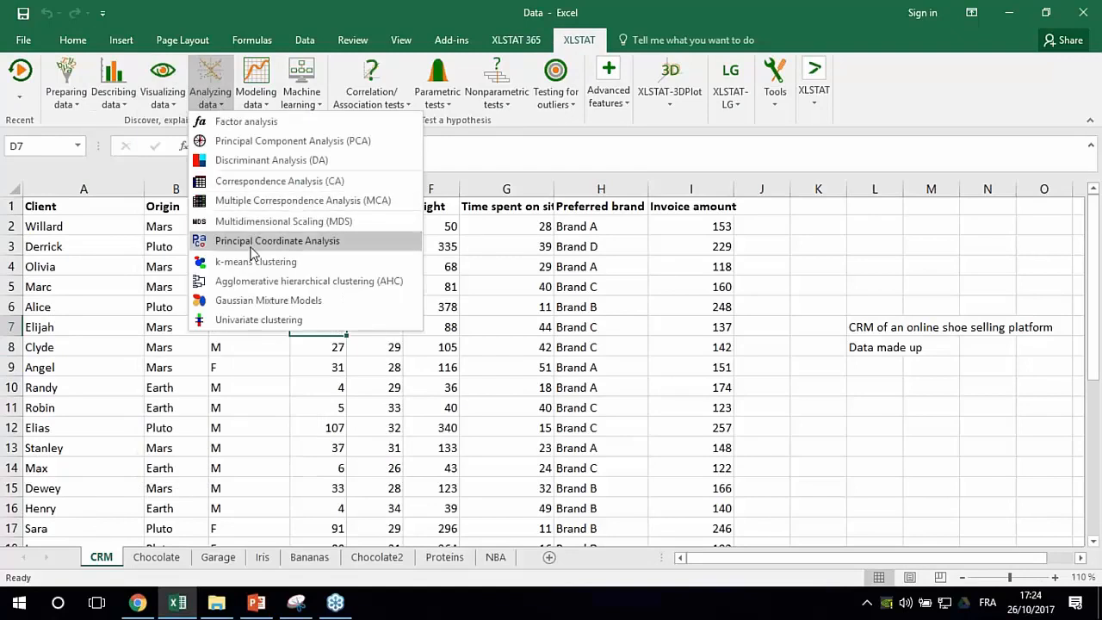
click(268, 101)
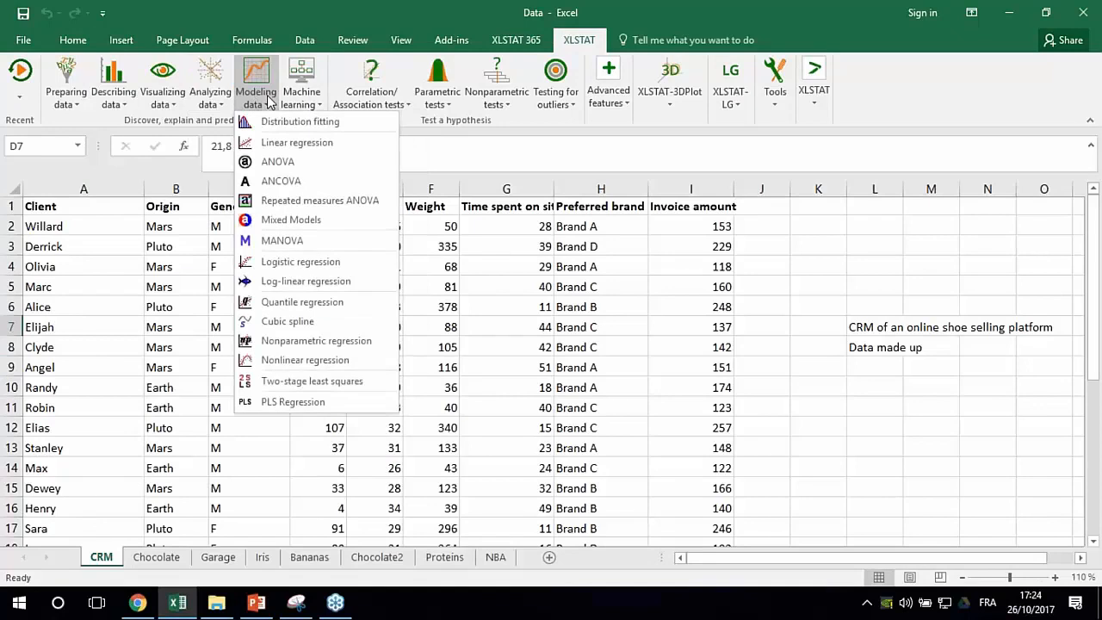
Step: Open the Principal Component Analysis (PCA) setup for the CRM sheet
click(212, 83)
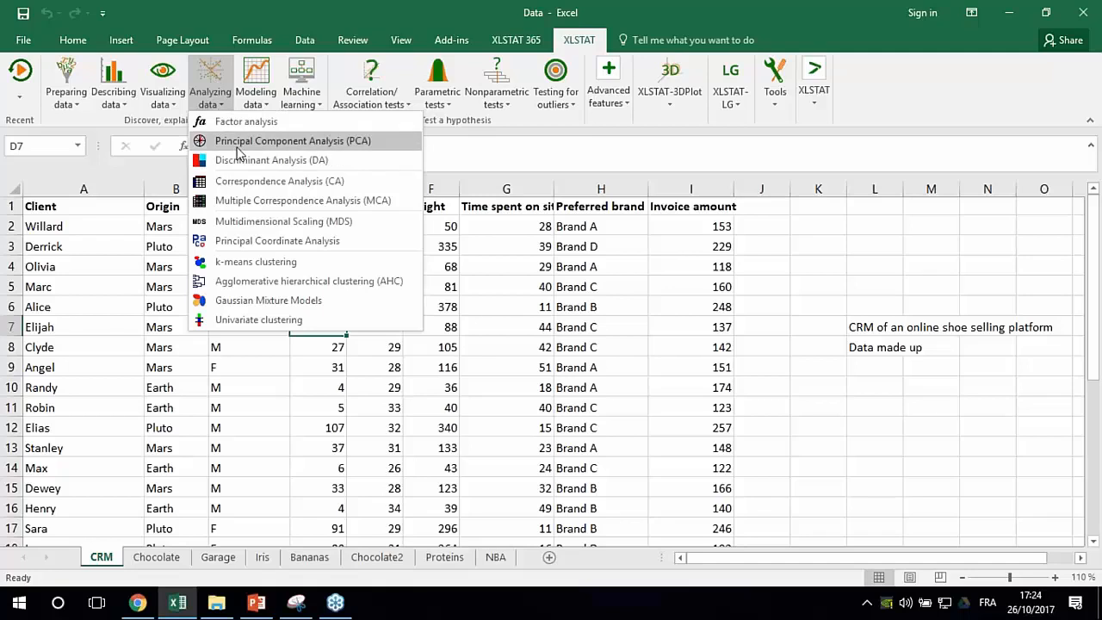
click(238, 146)
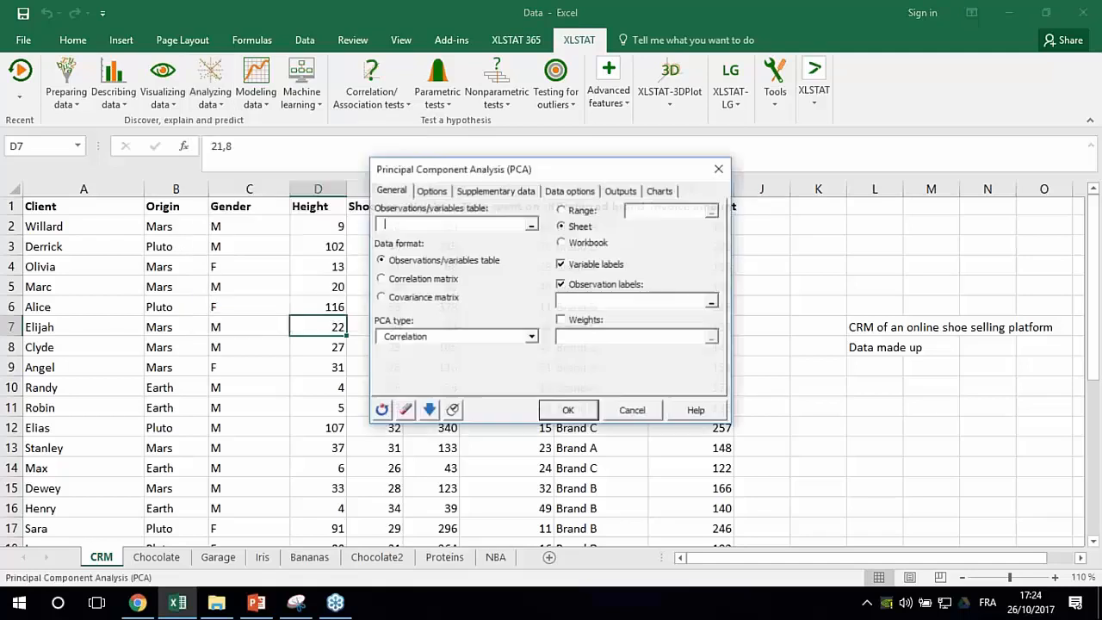
drag(504, 175, 693, 198)
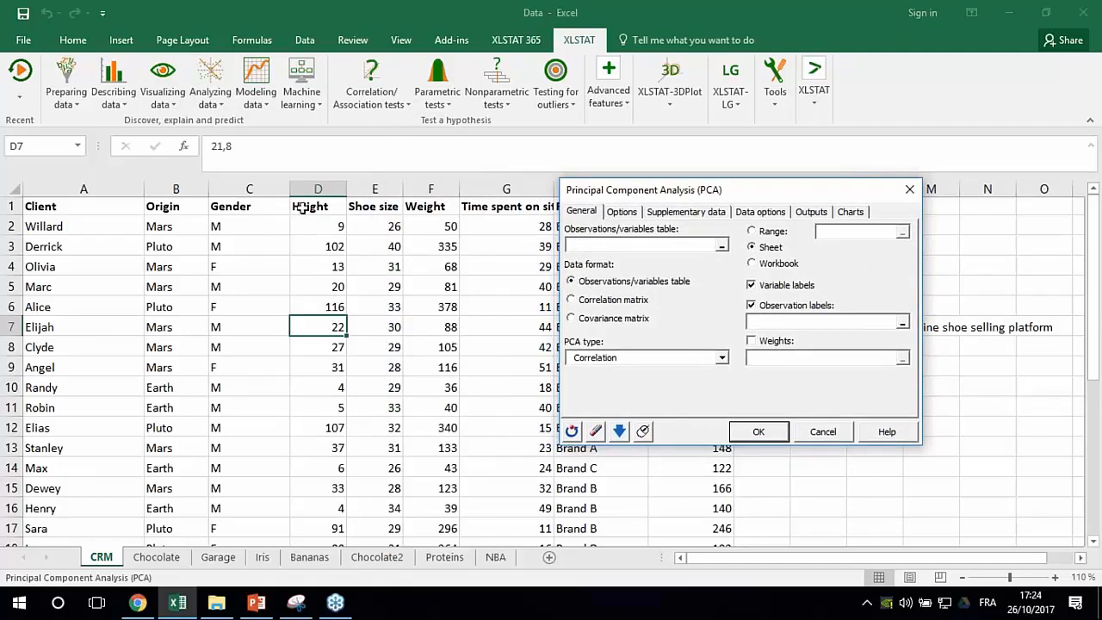
drag(307, 191, 499, 194)
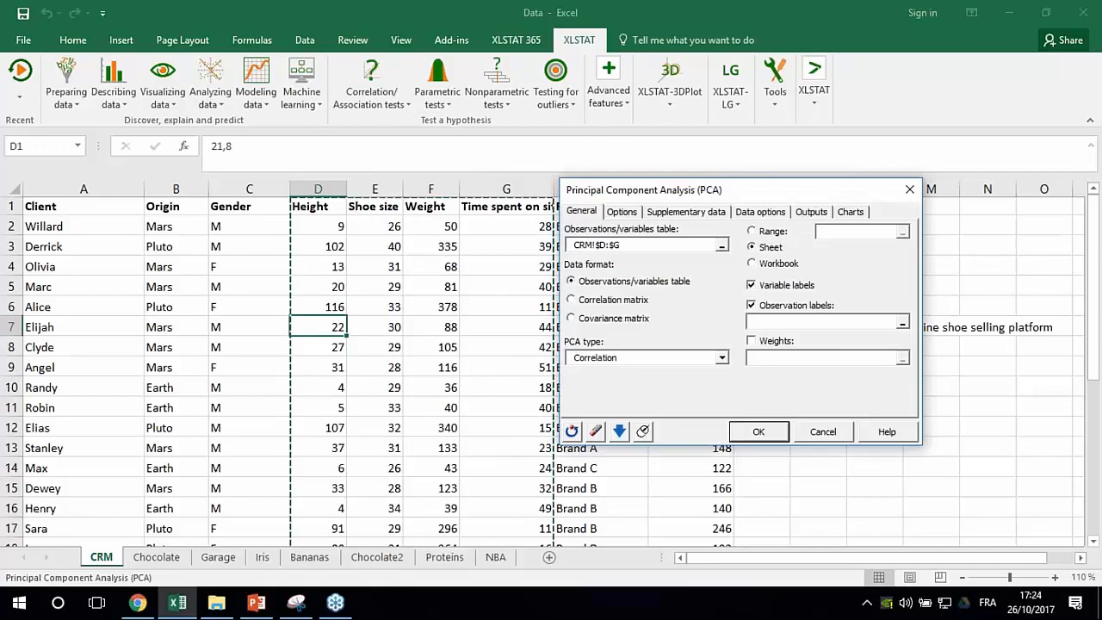
click(571, 431)
Step: Use columns D:G of the CRM sheet as the observations/variables table and column A as the observation labels
drag(436, 159, 640, 165)
click(595, 228)
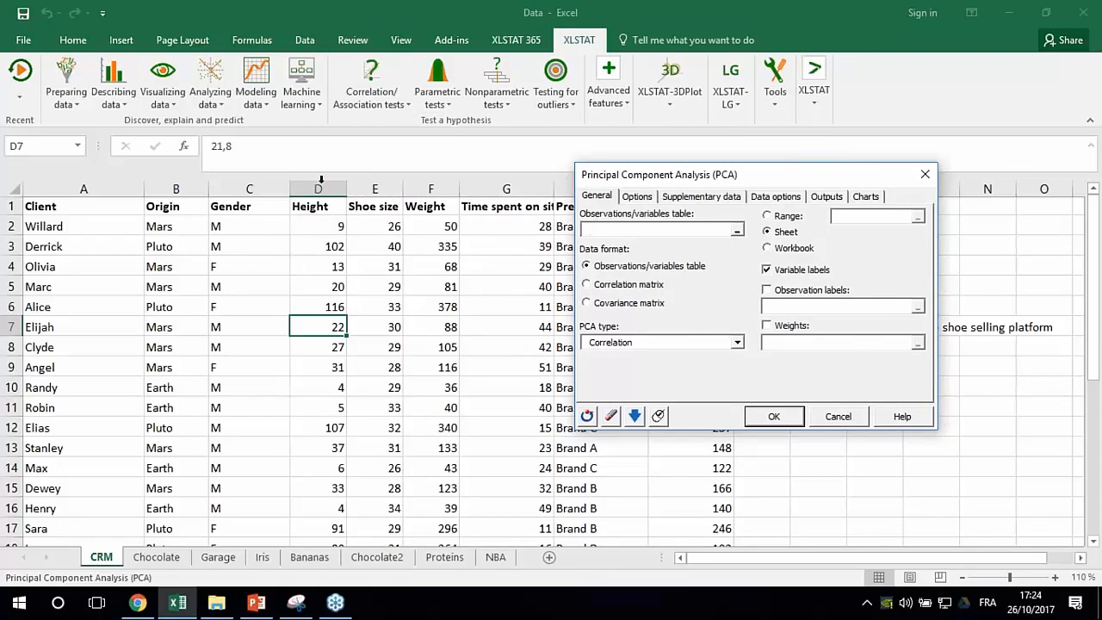
drag(321, 187, 498, 191)
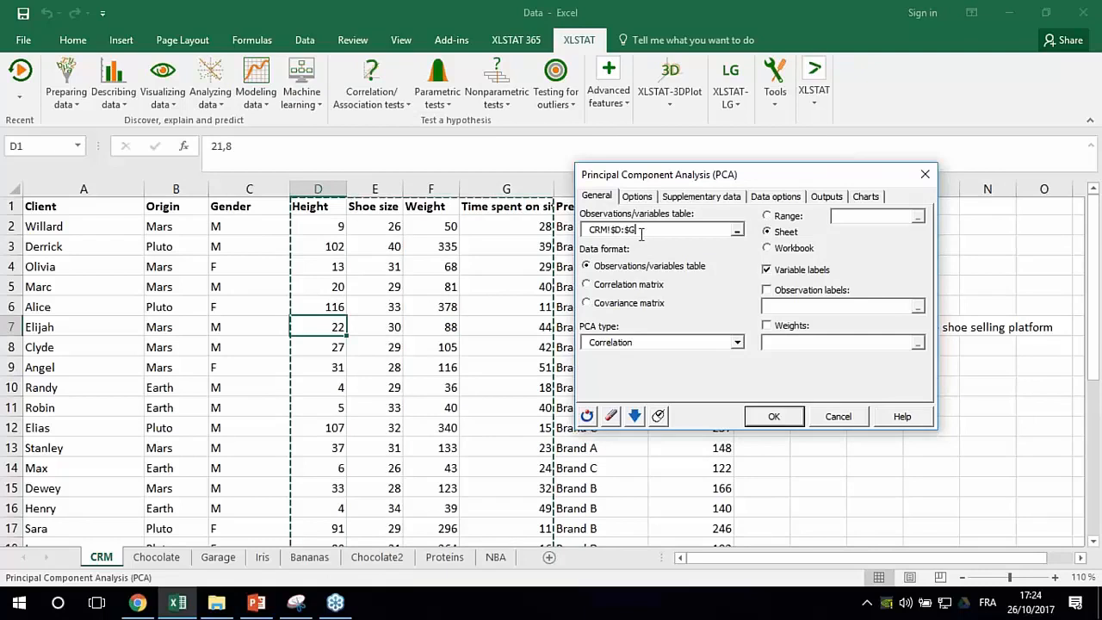
click(779, 293)
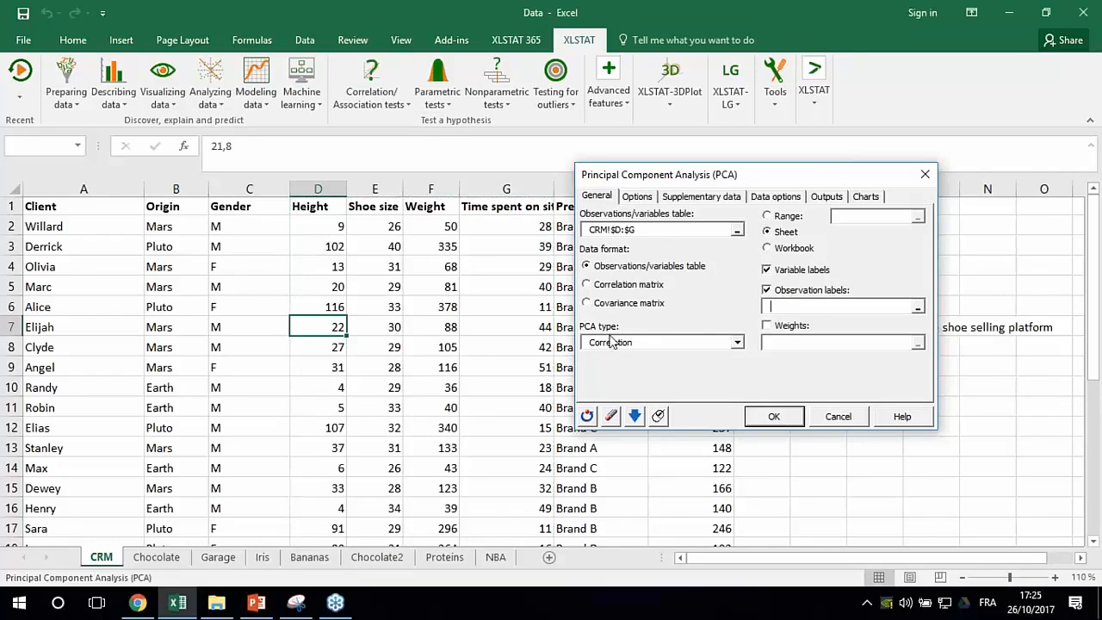
click(68, 187)
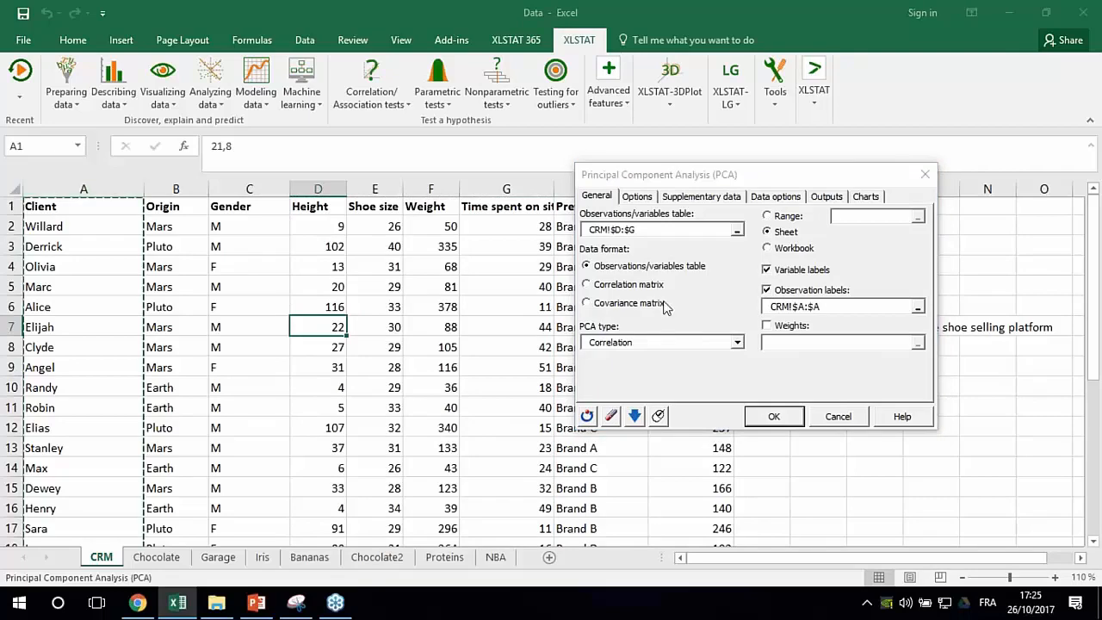
Step: Run the PCA and accept F1 as abscissa and F2 as ordinates for the charts
click(774, 418)
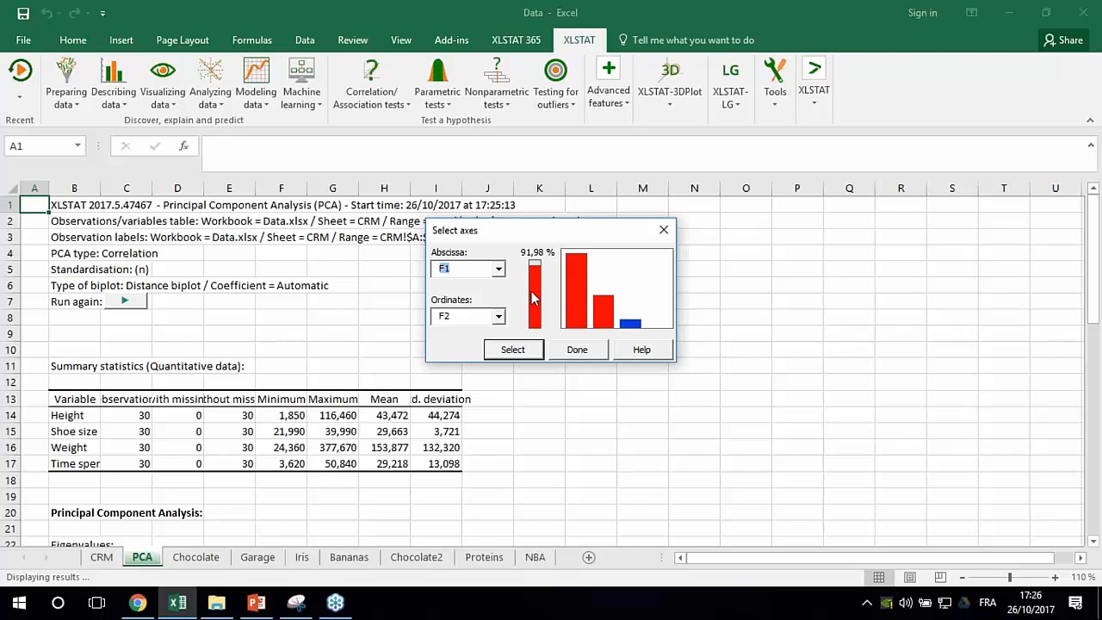
click(593, 356)
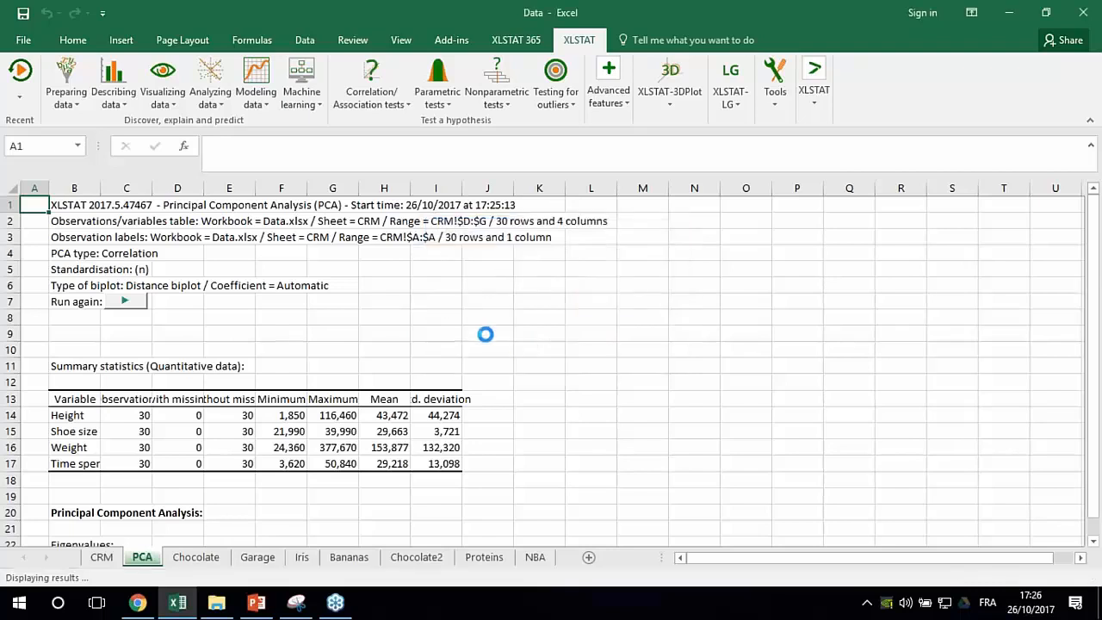
Step: Widen column B of the PCA results sheet so the eigenvalue table's row labels fit in full
scroll(369, 342, down, 4)
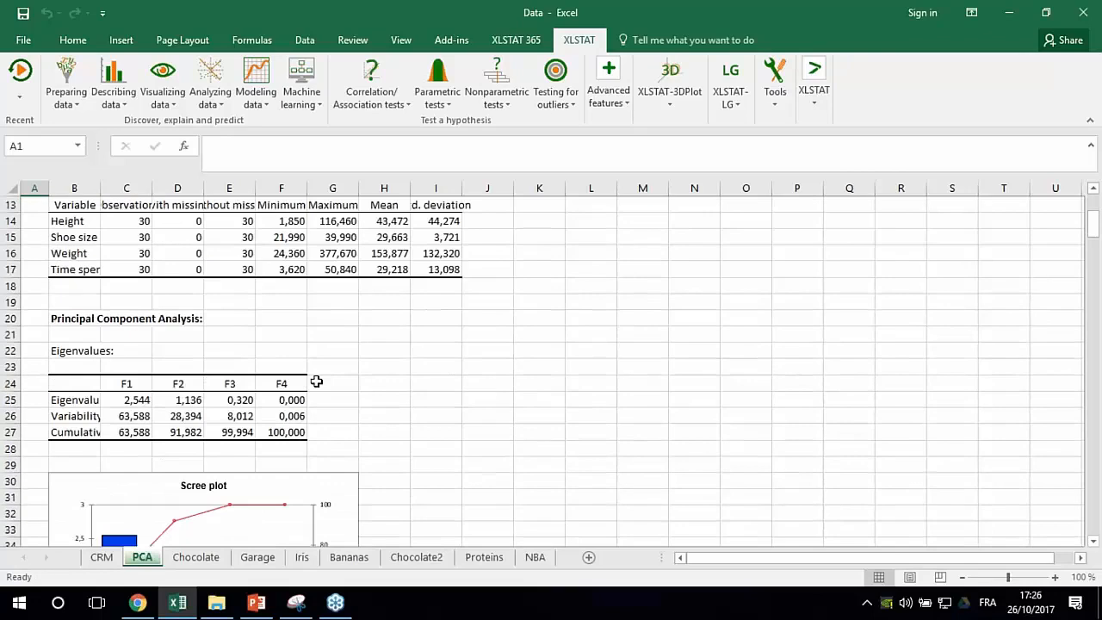
scroll(367, 376, up, 3)
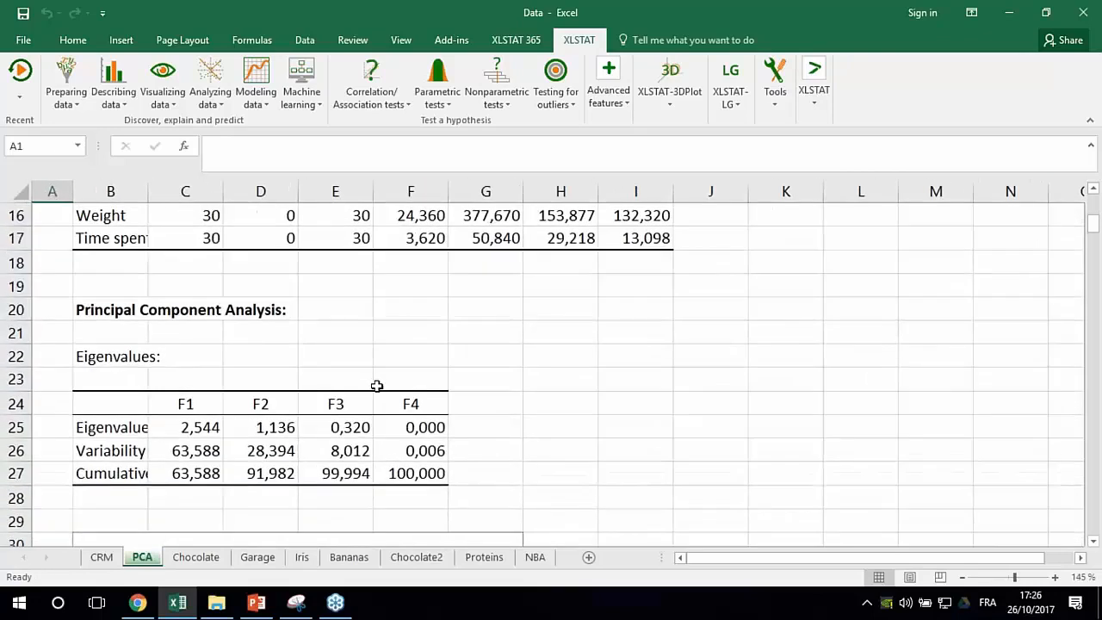
drag(149, 191, 193, 195)
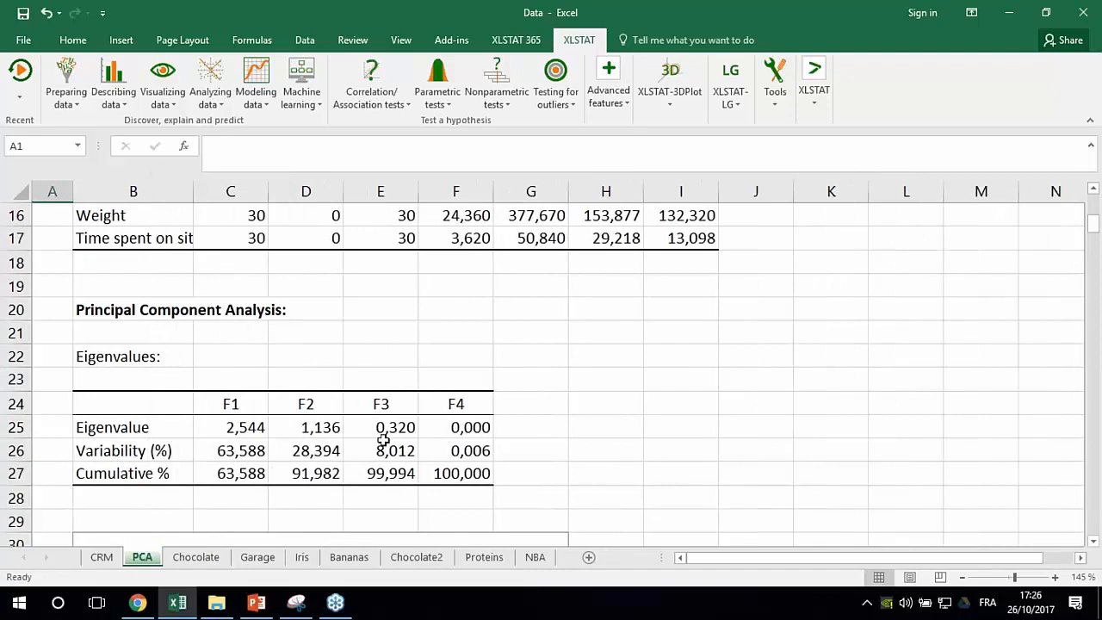
Step: Examine the eigenvalues table, checking the eigenvalue, variability and cumulative percentages of factors F1 and F2
scroll(383, 439, down, 1)
scroll(325, 401, up, 1)
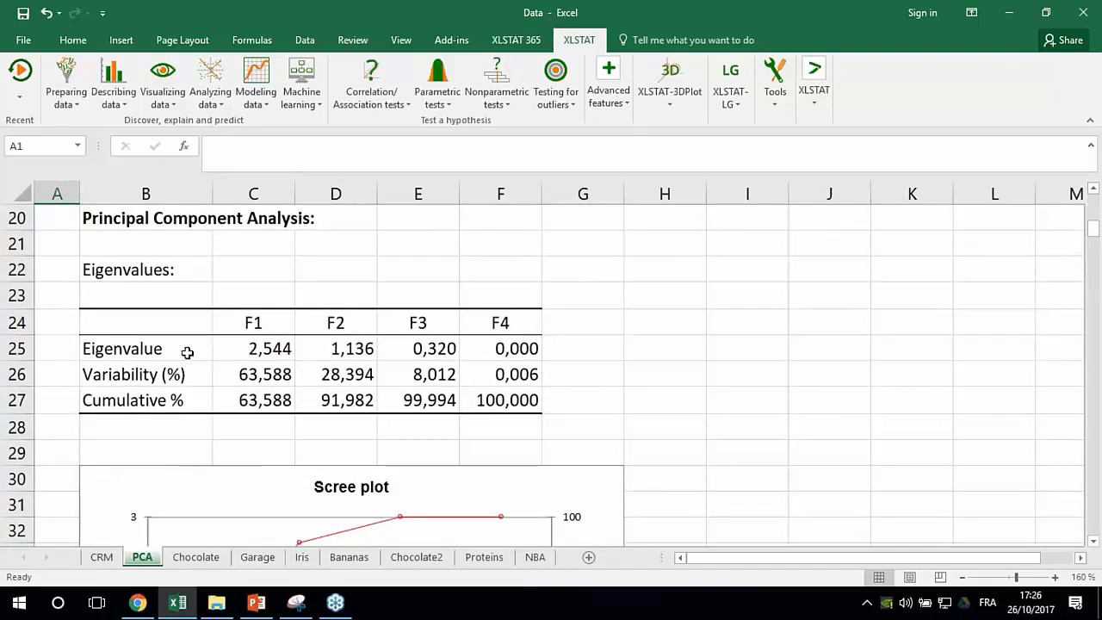
drag(187, 353, 508, 348)
click(258, 342)
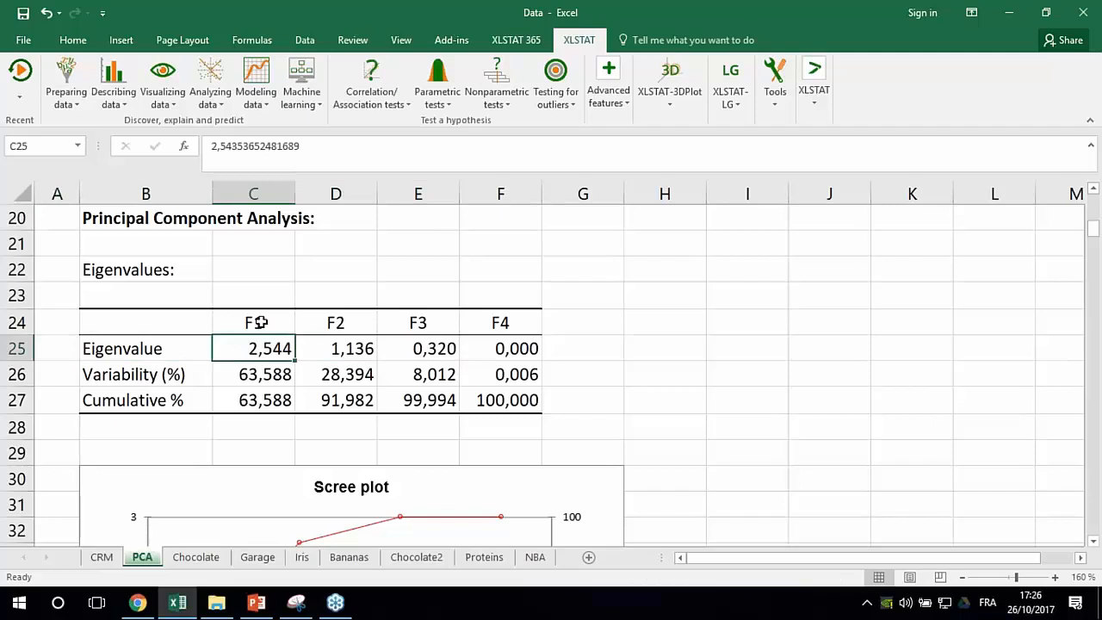
drag(260, 322, 500, 326)
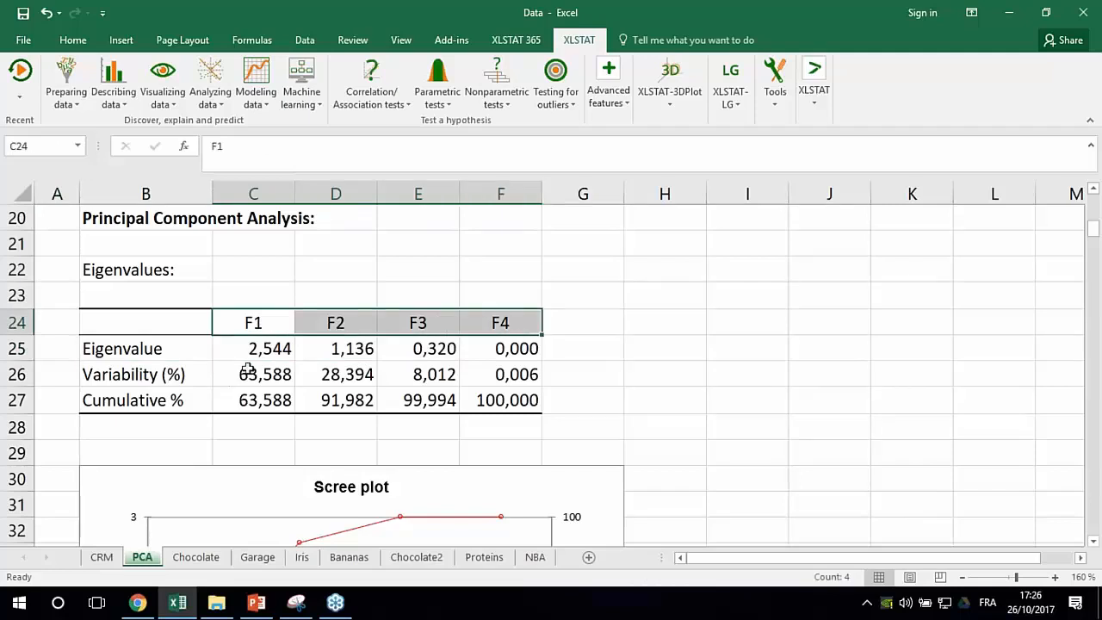
click(249, 345)
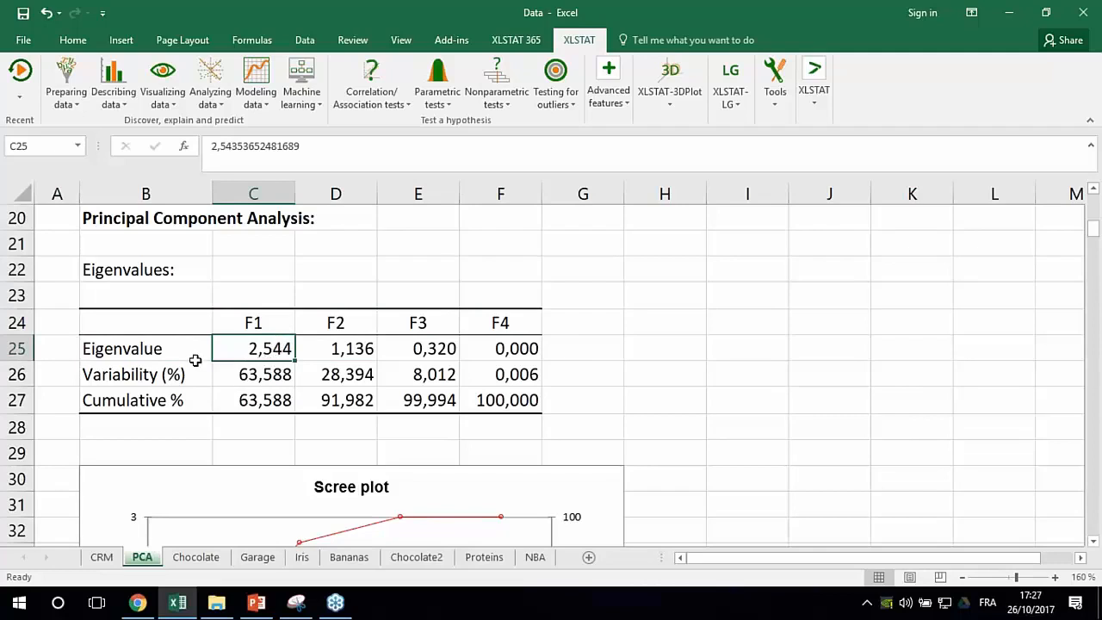
click(255, 372)
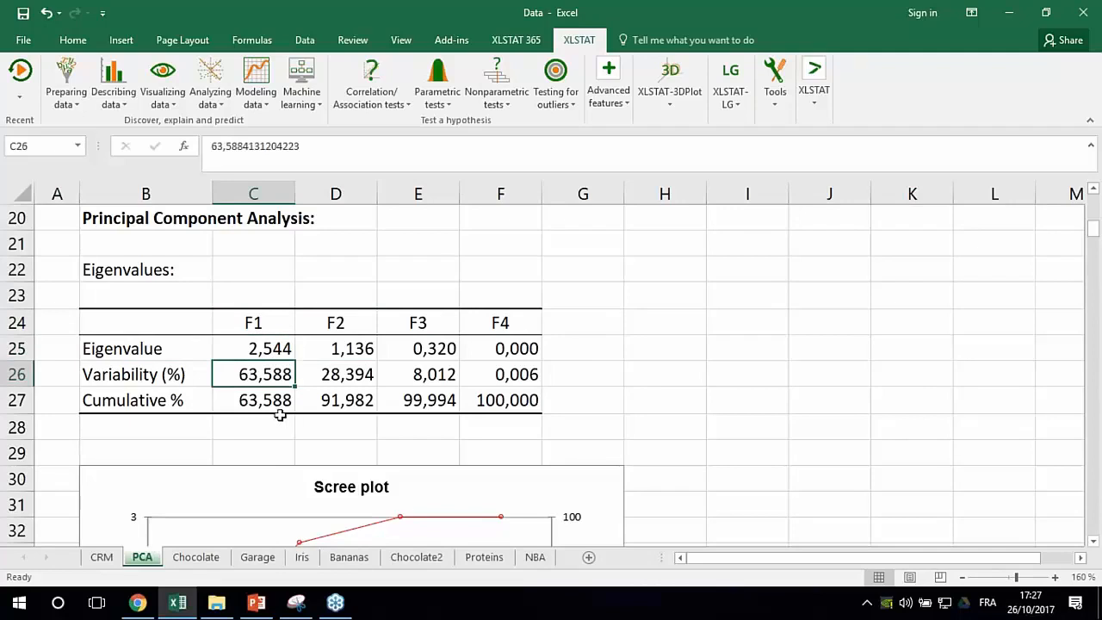
click(339, 374)
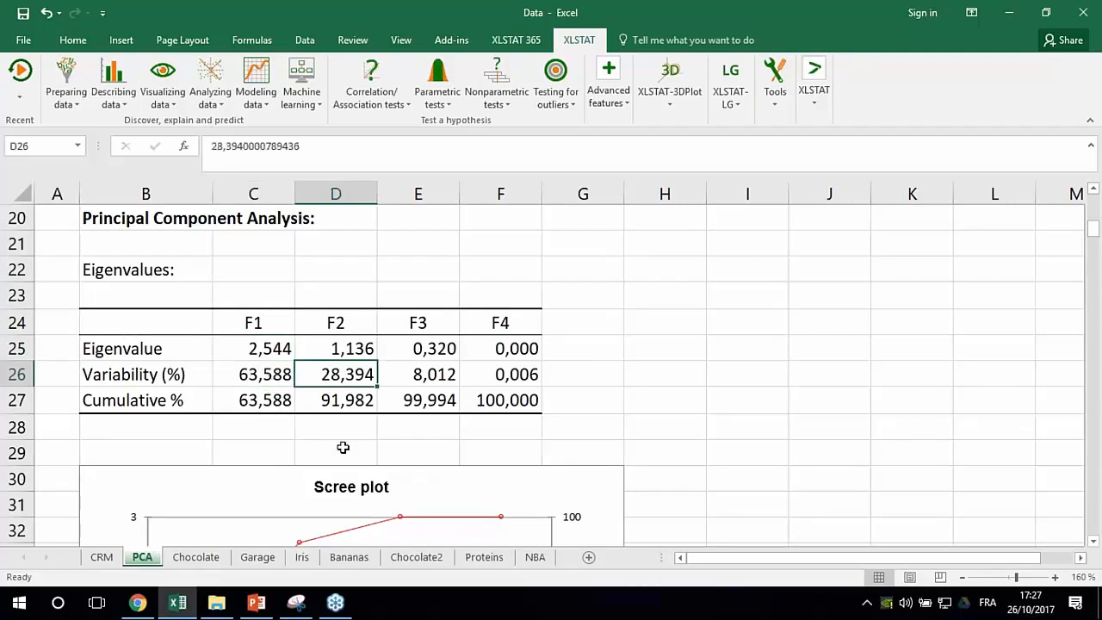
click(333, 402)
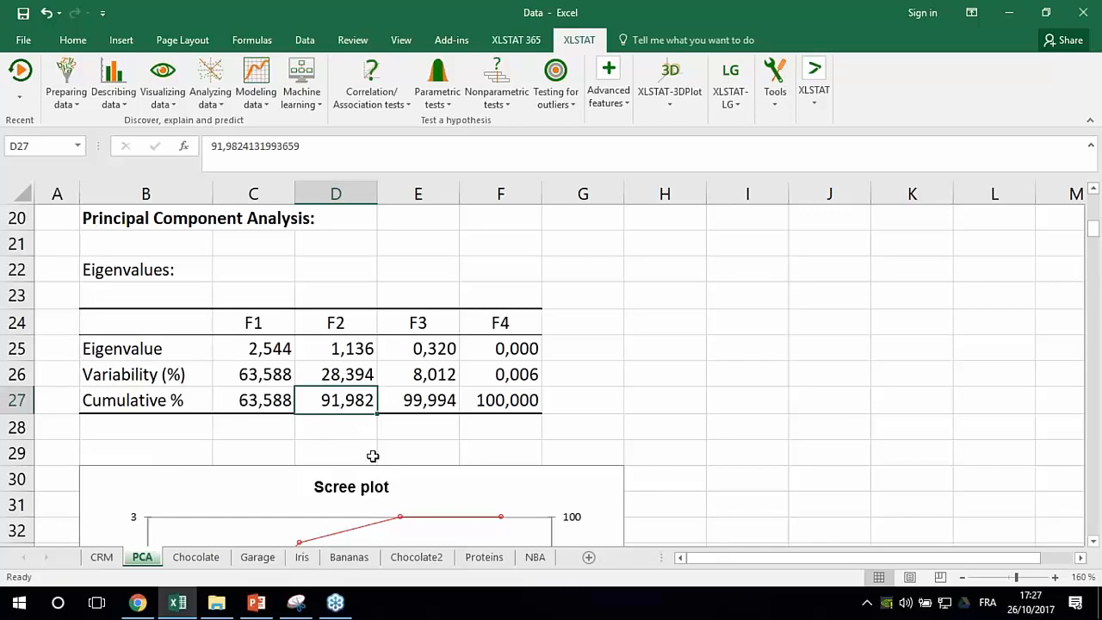
Step: Switch to PowerPoint, present from the PCA setup slide and advance to the correlation circle explanation on slide 22
key(alt+Tab)
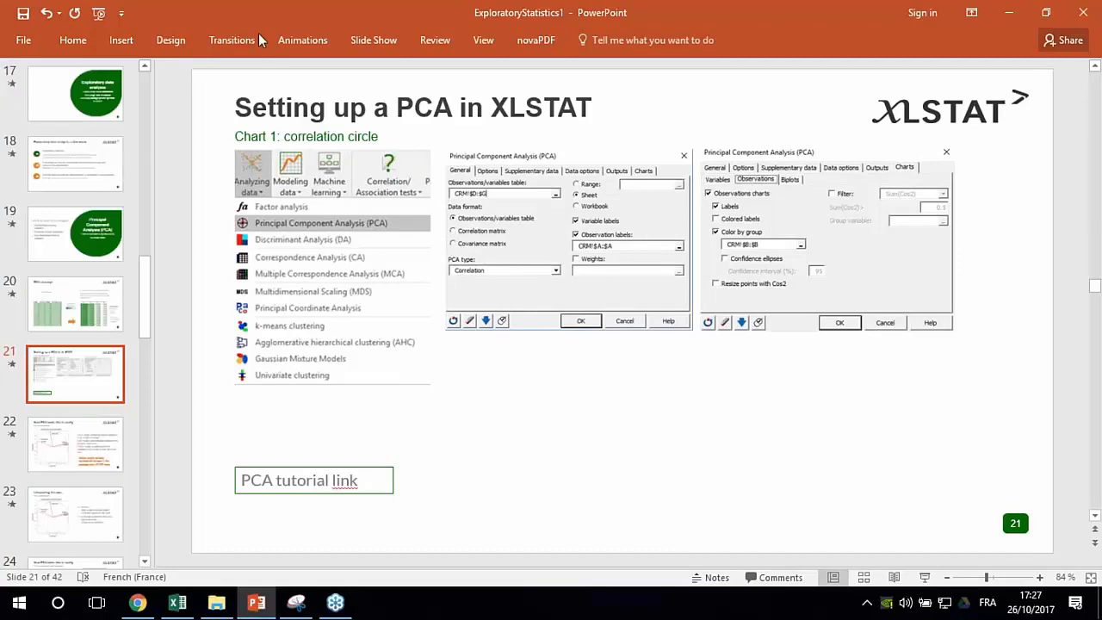
click(376, 39)
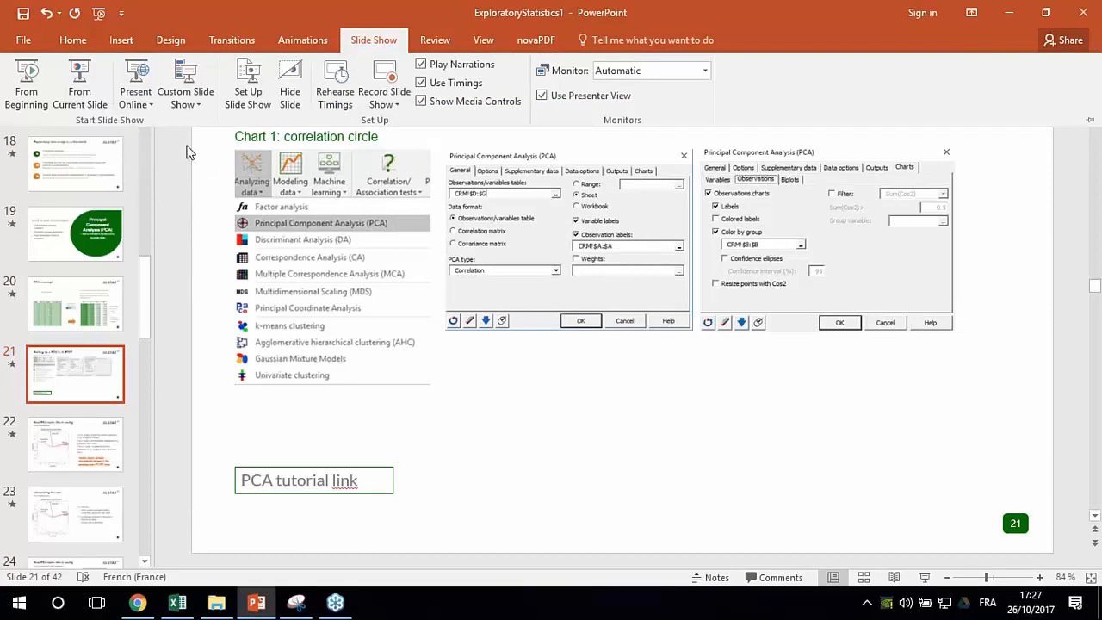
click(79, 82)
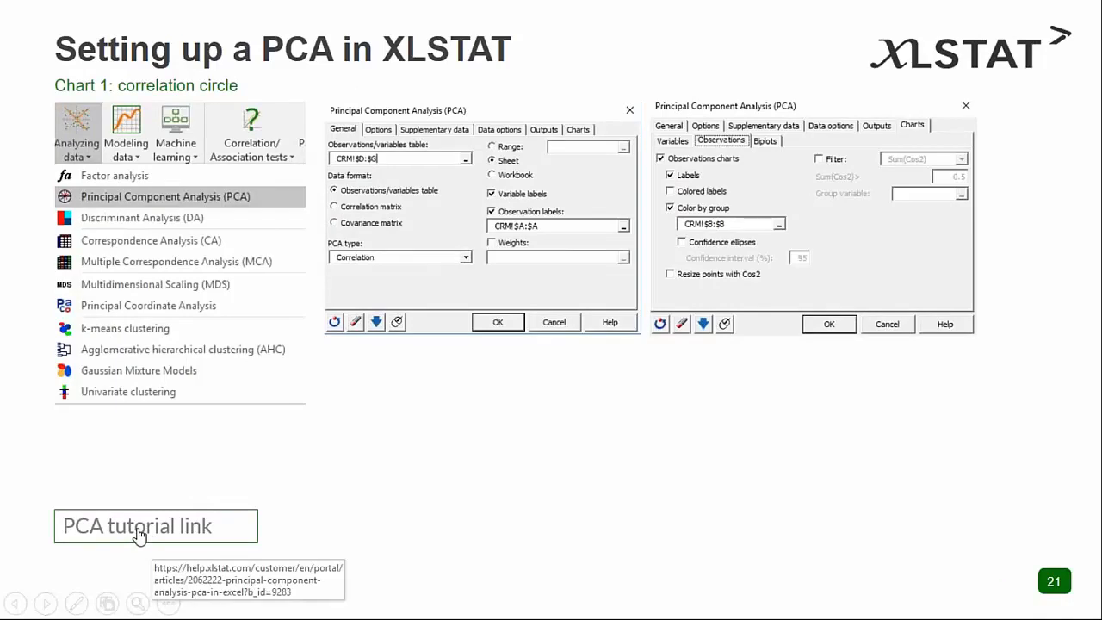
click(482, 437)
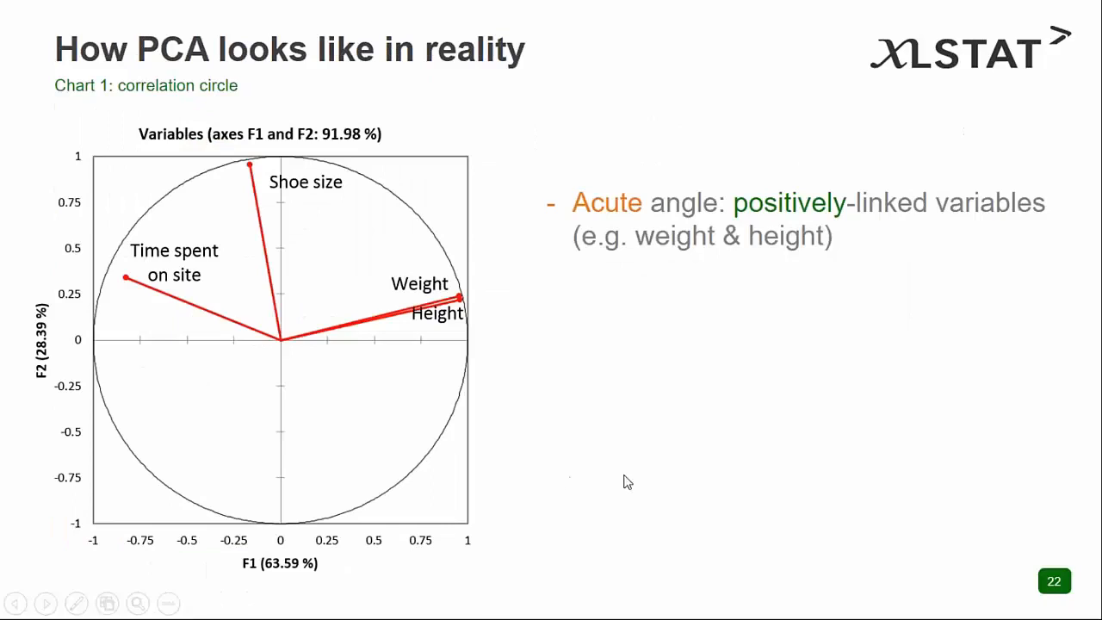
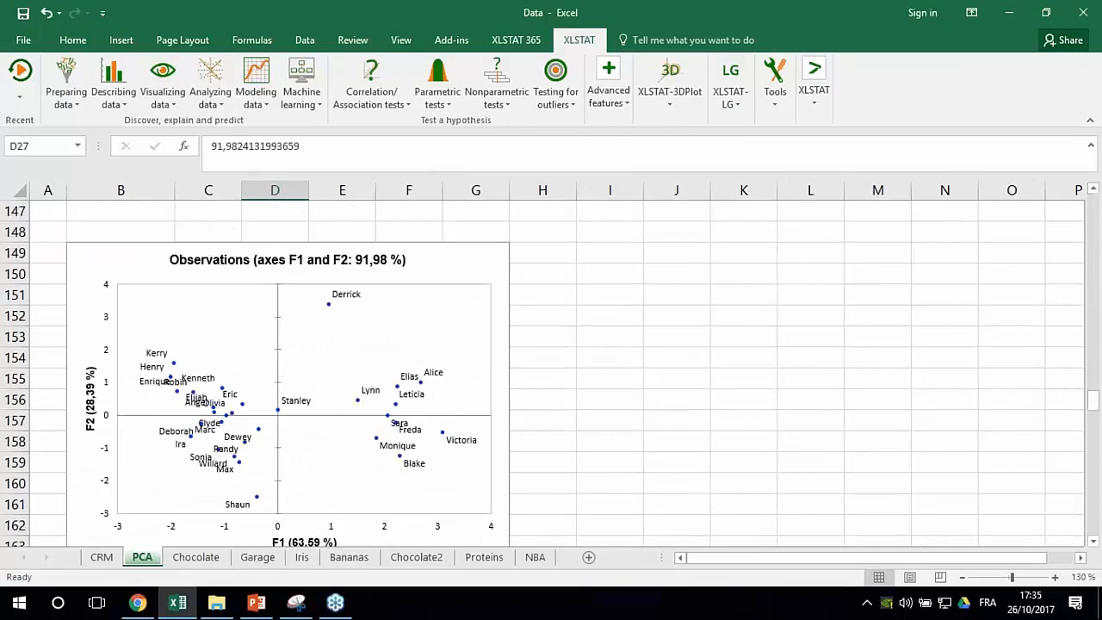
Step: Zoom in on the observations chart for axes F1 and F2 and select its active observations points
scroll(385, 389, up, 1)
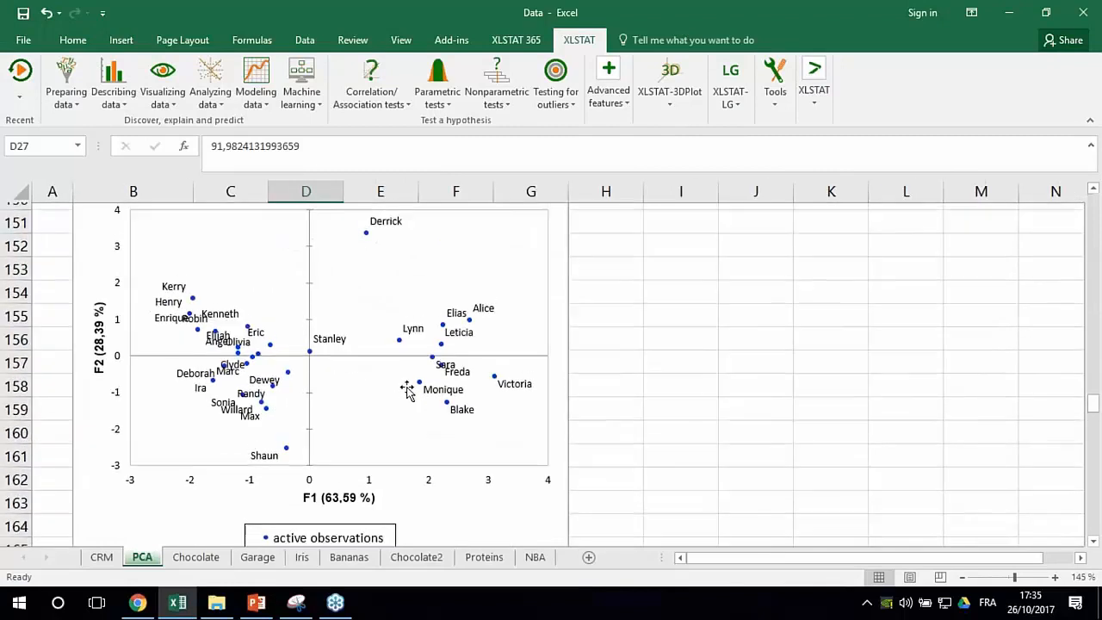
ctrl+scroll(405, 387, up, 1)
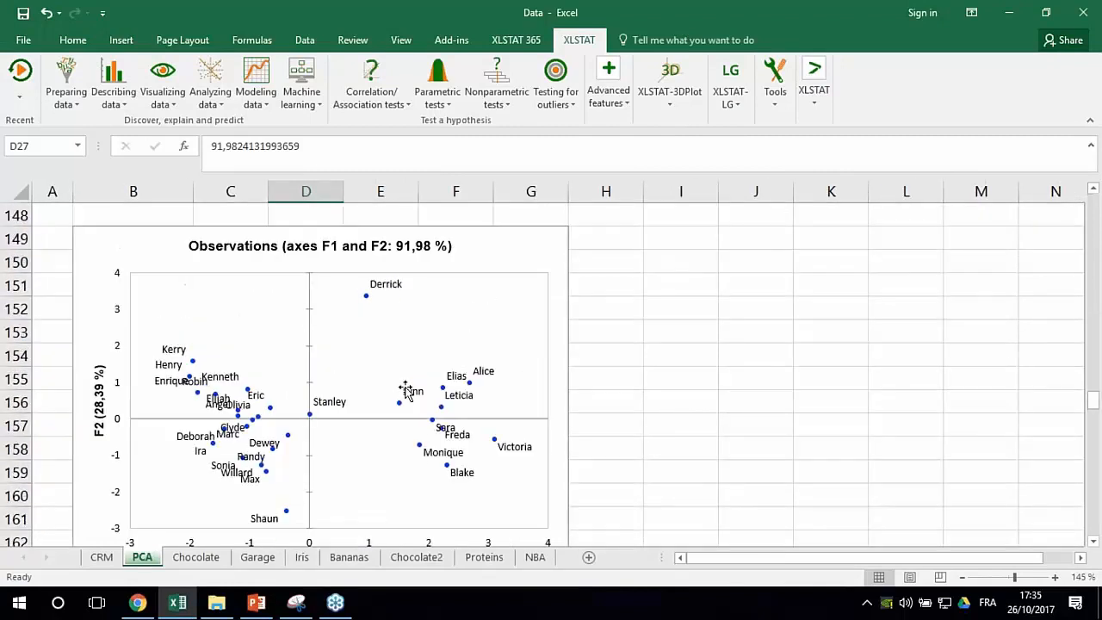
click(252, 422)
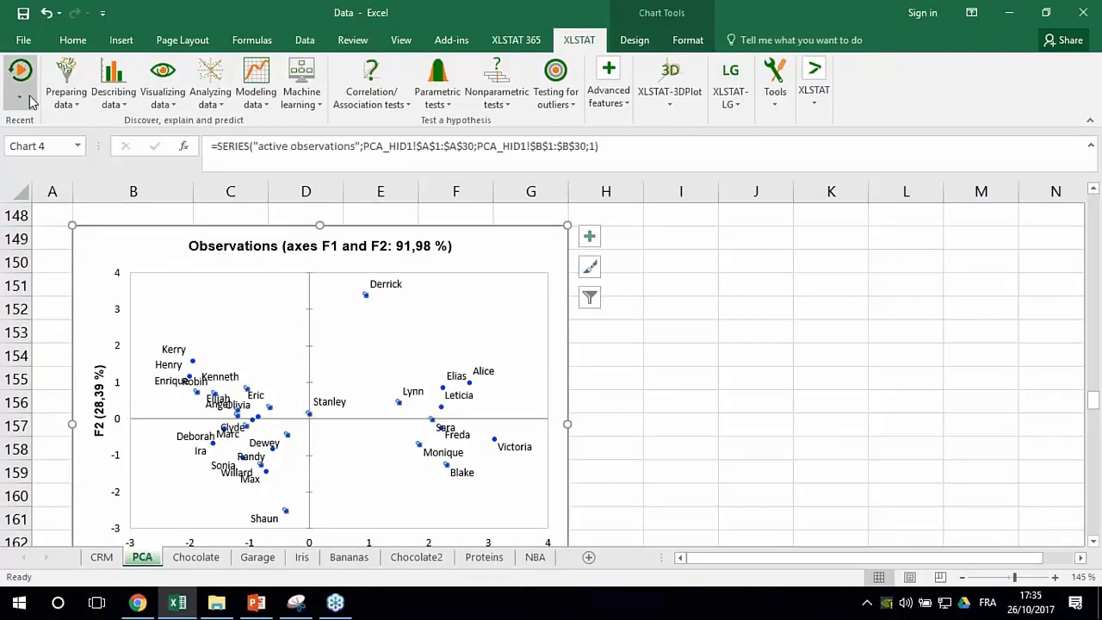
Step: Rerun the PCA with the observations chart coloured by group using the Origin column, keeping F1 as abscissa and F2 as ordinates
click(211, 102)
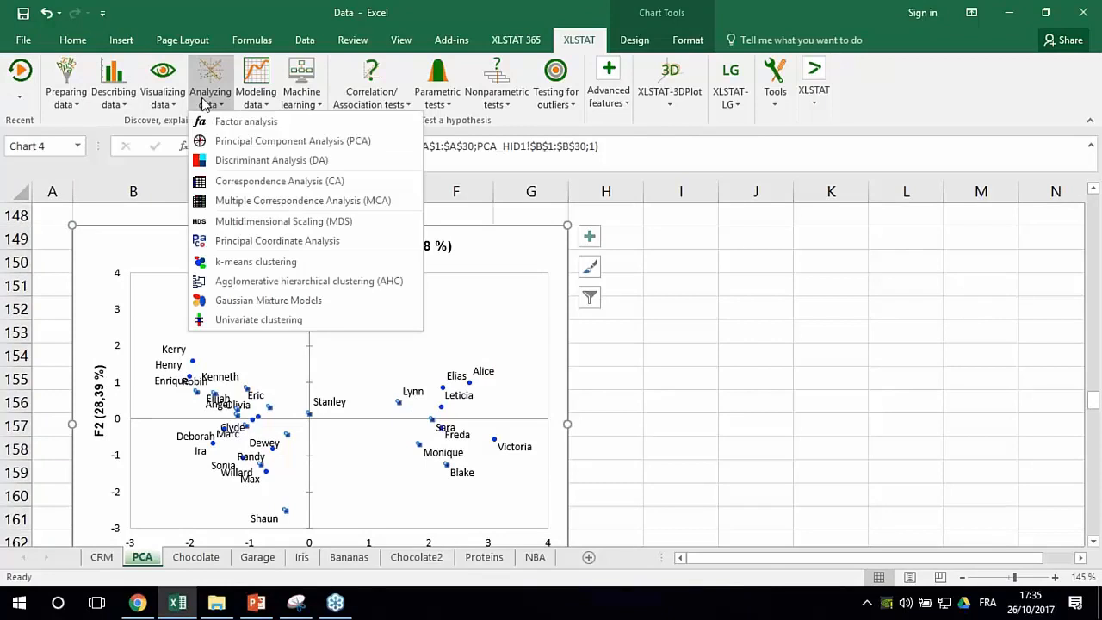
click(247, 150)
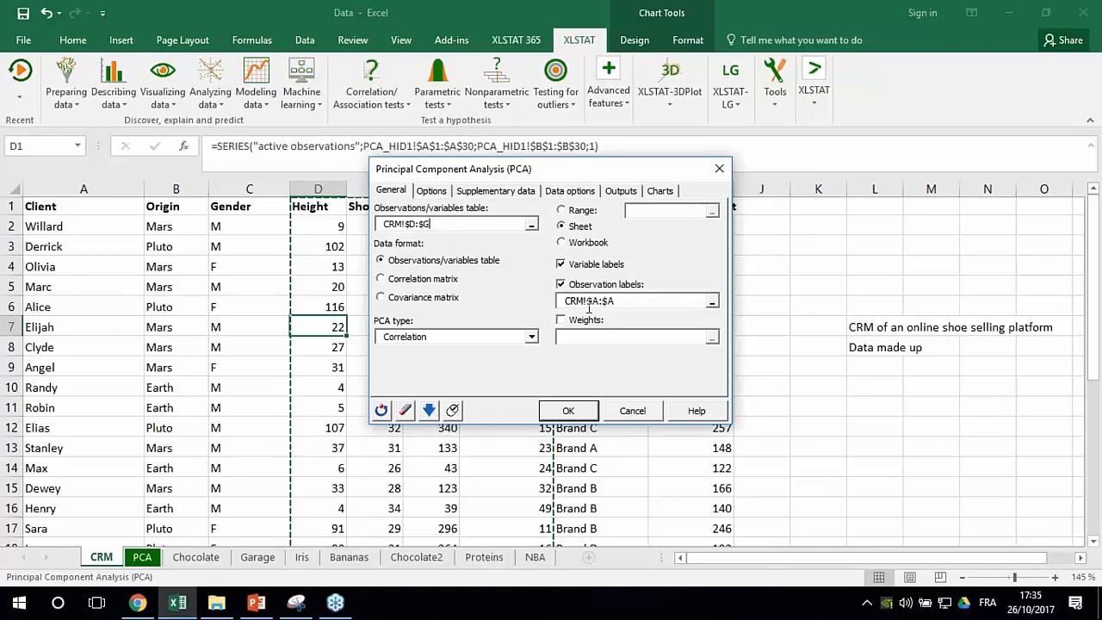
click(660, 190)
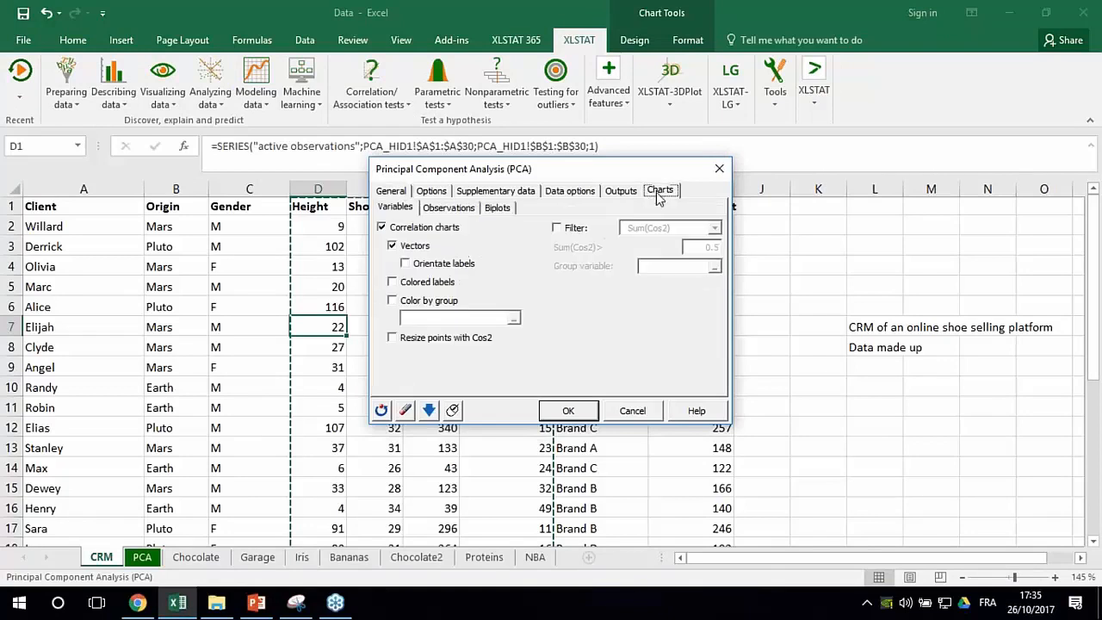
click(449, 207)
click(422, 283)
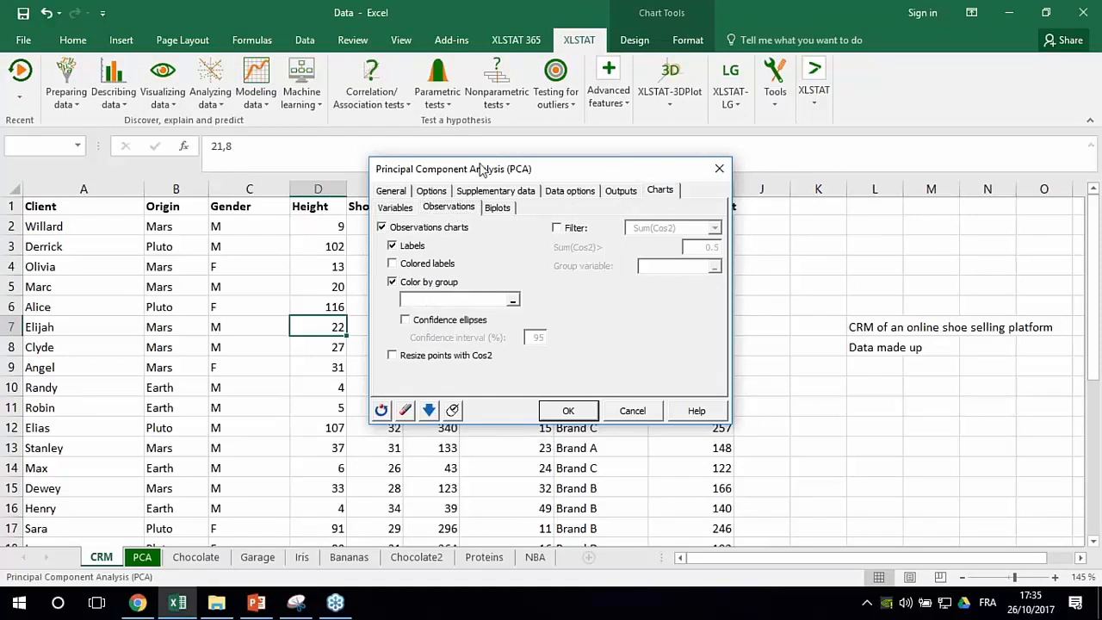
drag(482, 169, 542, 183)
click(175, 188)
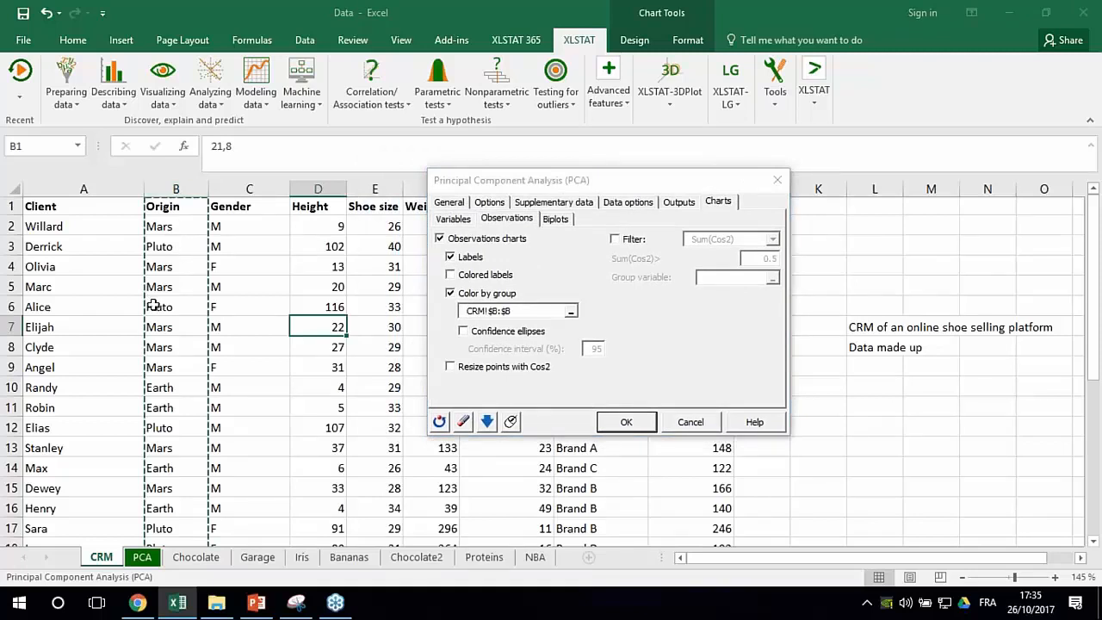
click(623, 424)
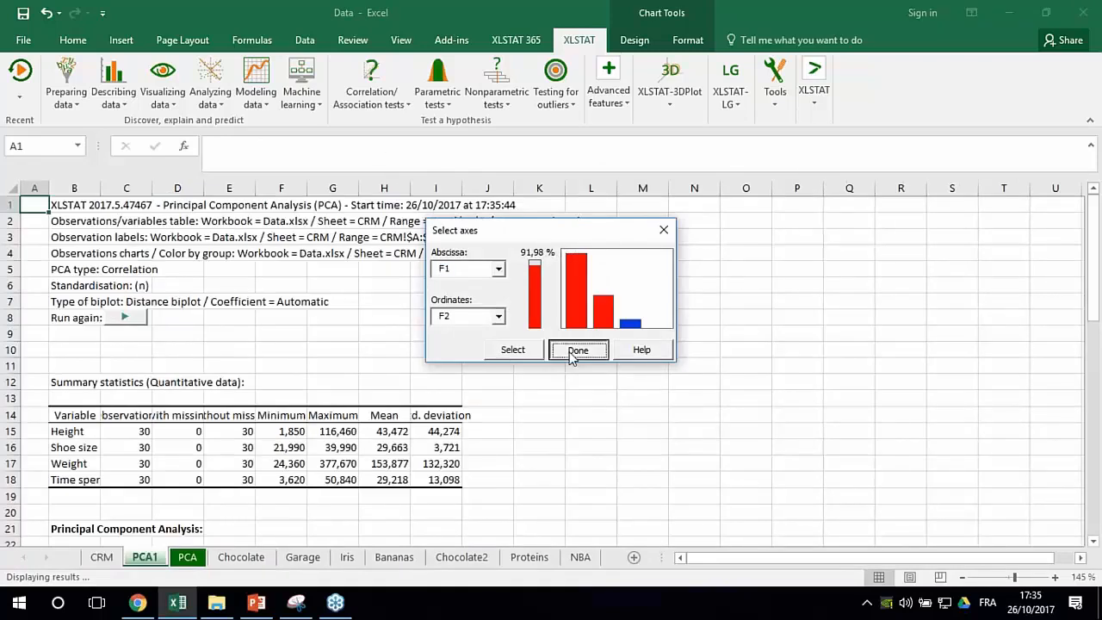
click(578, 351)
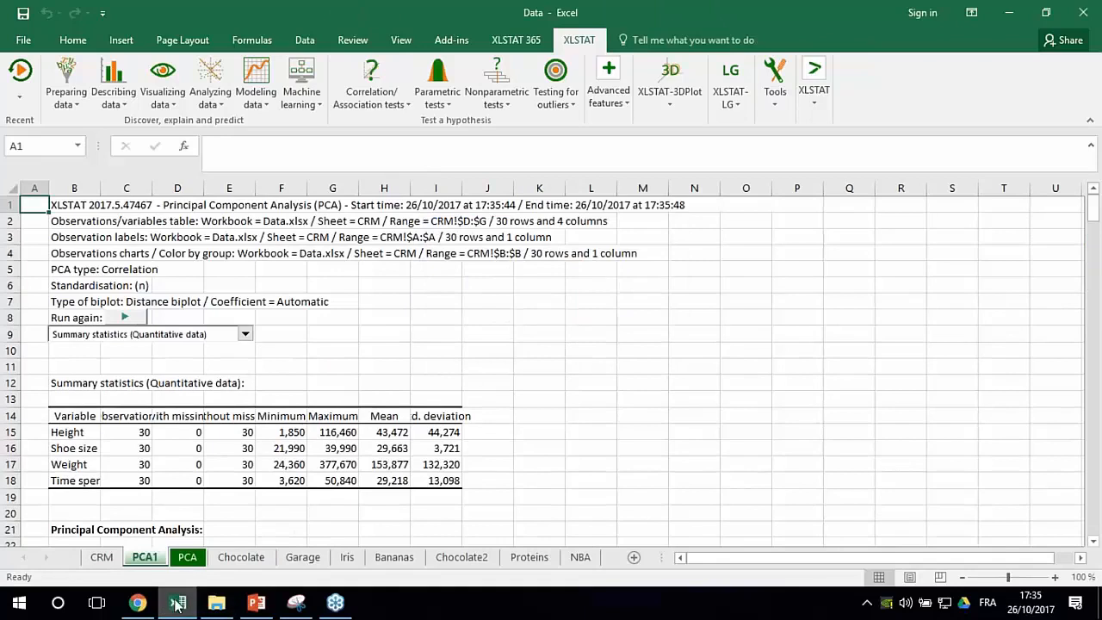
Step: Switch to PowerPoint, present the "PCA: explorations ..." slide and open its link to other exploratory methods
mouse_move(176, 603)
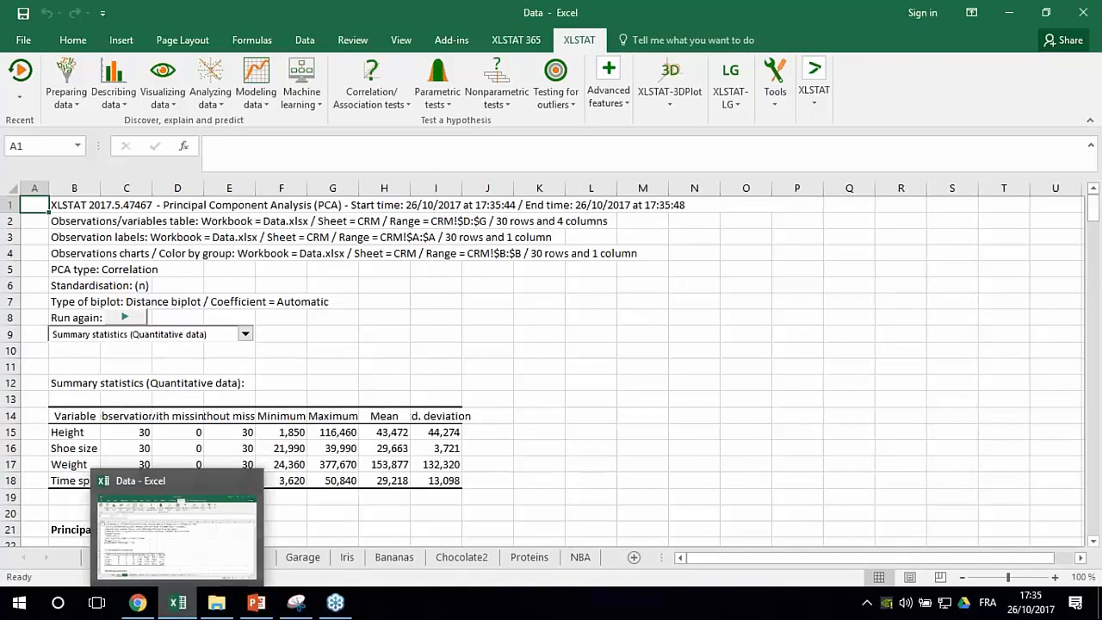
click(288, 533)
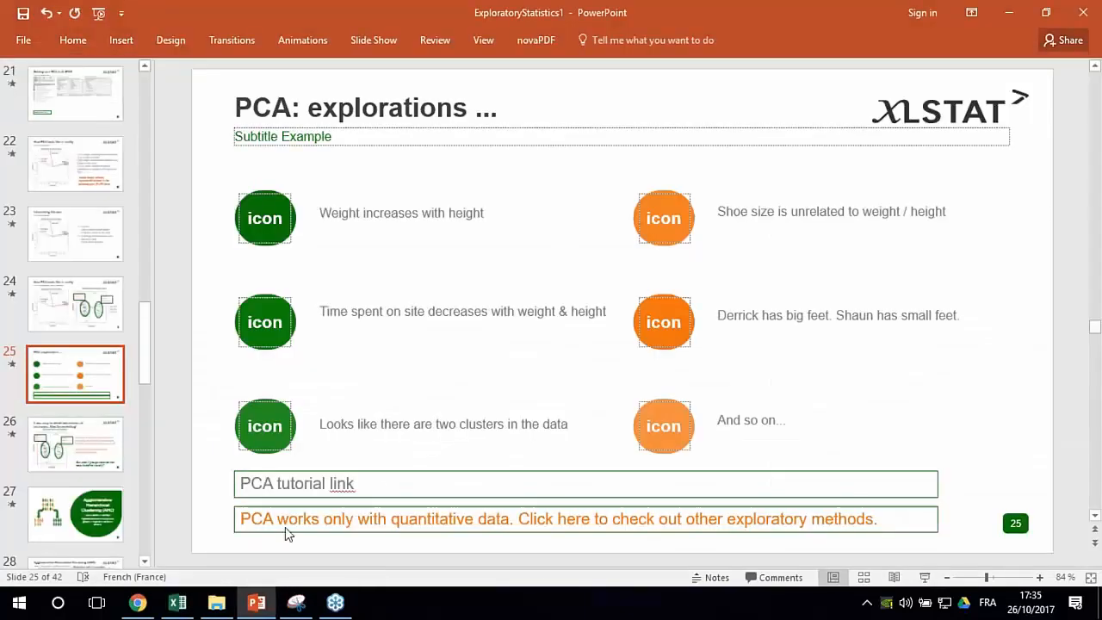
key(shift+F5)
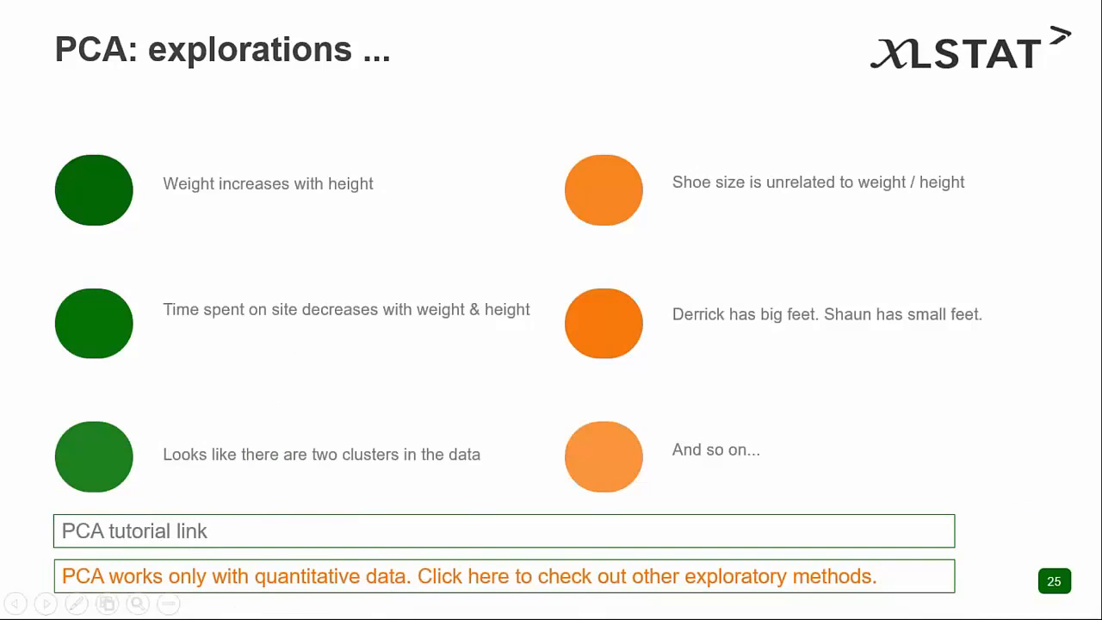
click(465, 577)
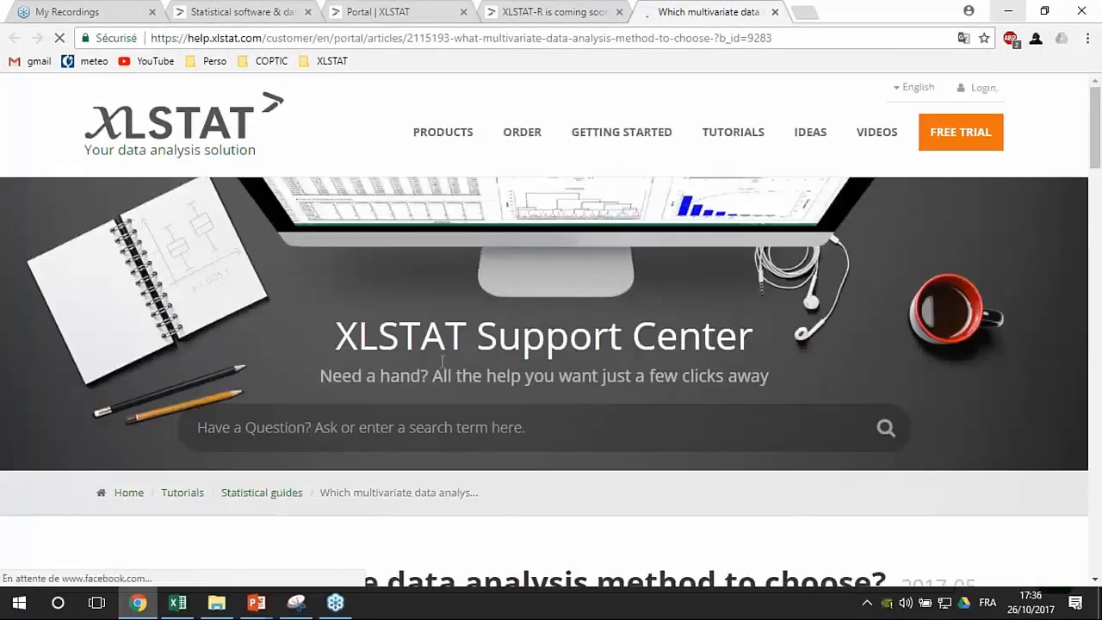
Step: Examine the support article's method table for quantitative-only and qualitative-only variables, and return to the PowerPoint slide show
scroll(442, 362, down, 9)
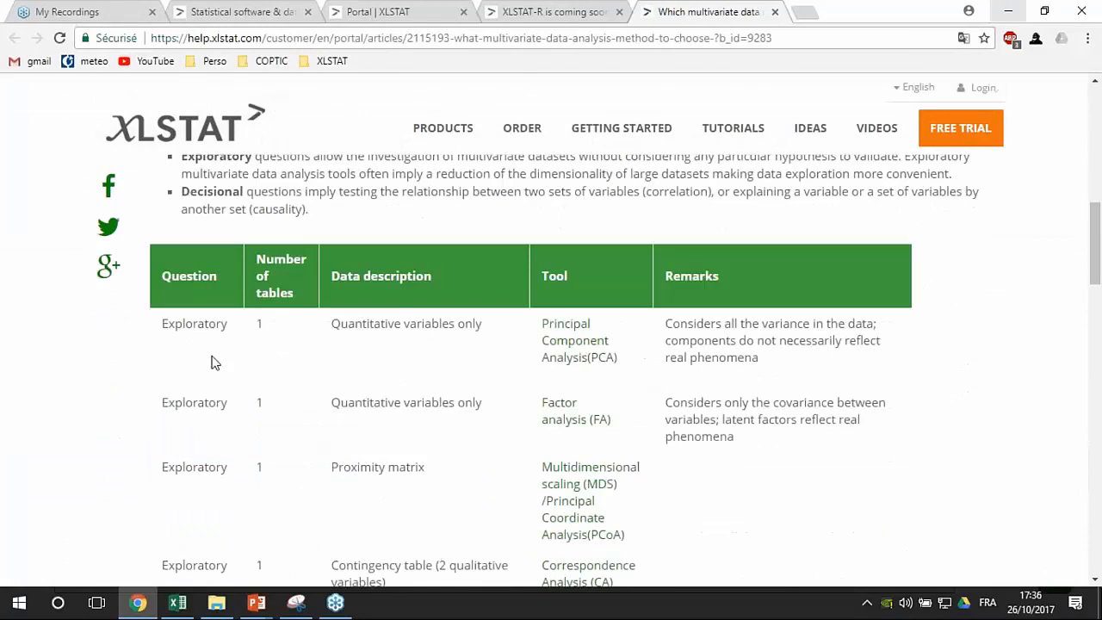
drag(340, 324, 483, 324)
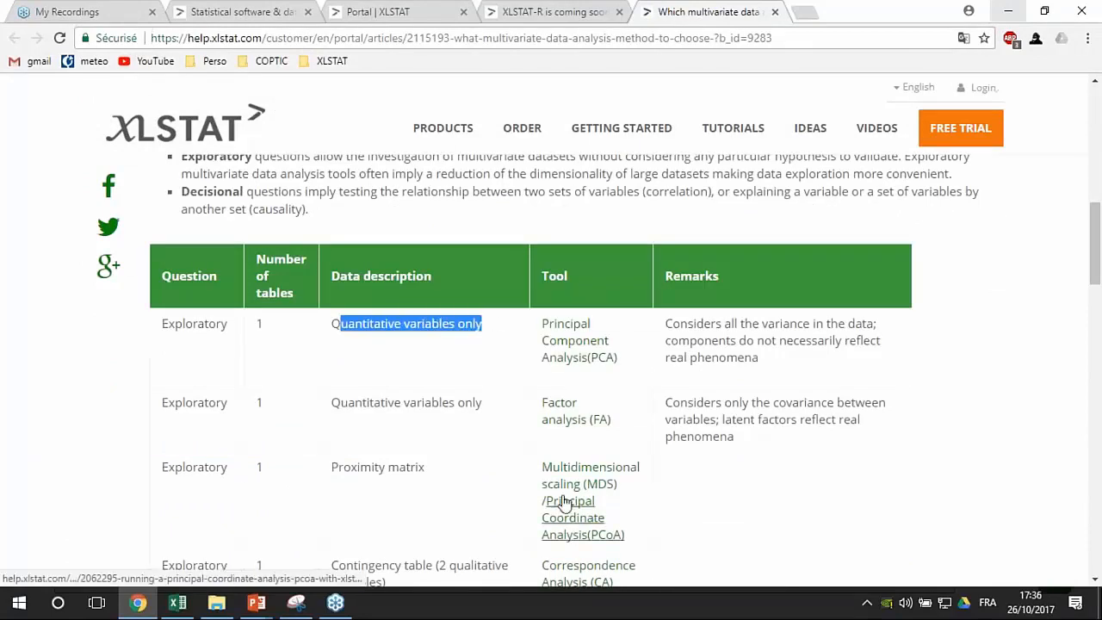
scroll(571, 484, down, 1)
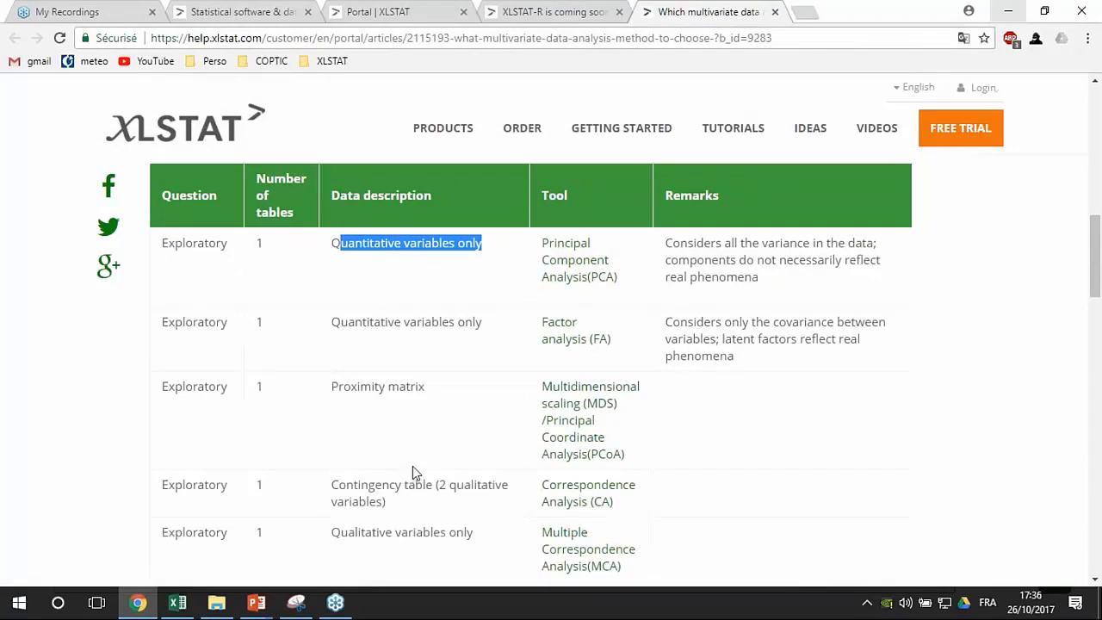
drag(331, 326, 480, 315)
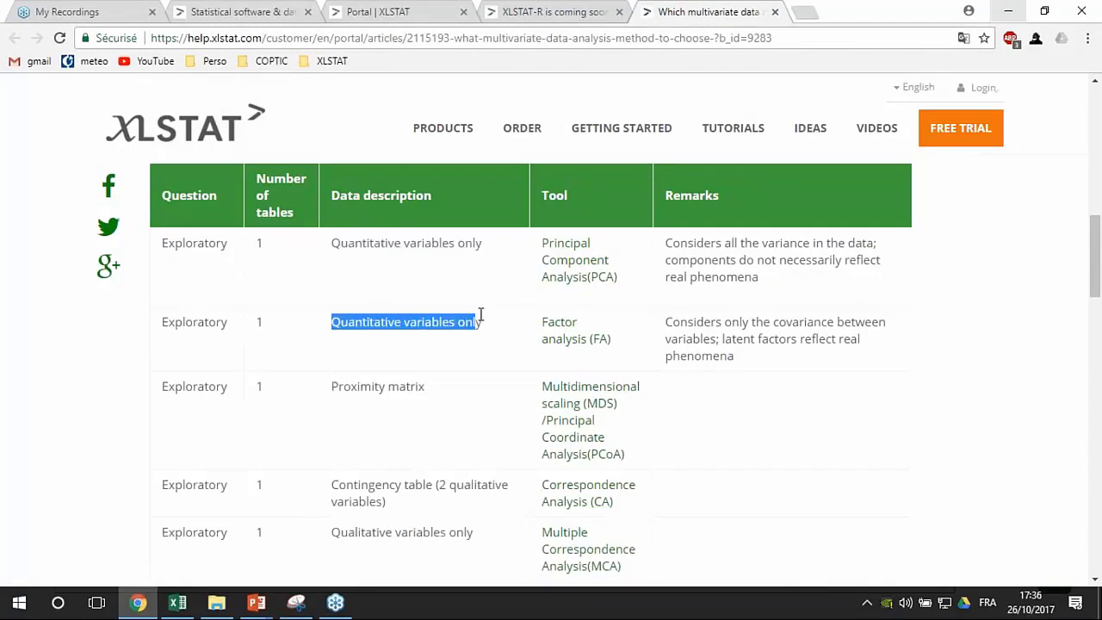
drag(335, 243, 492, 253)
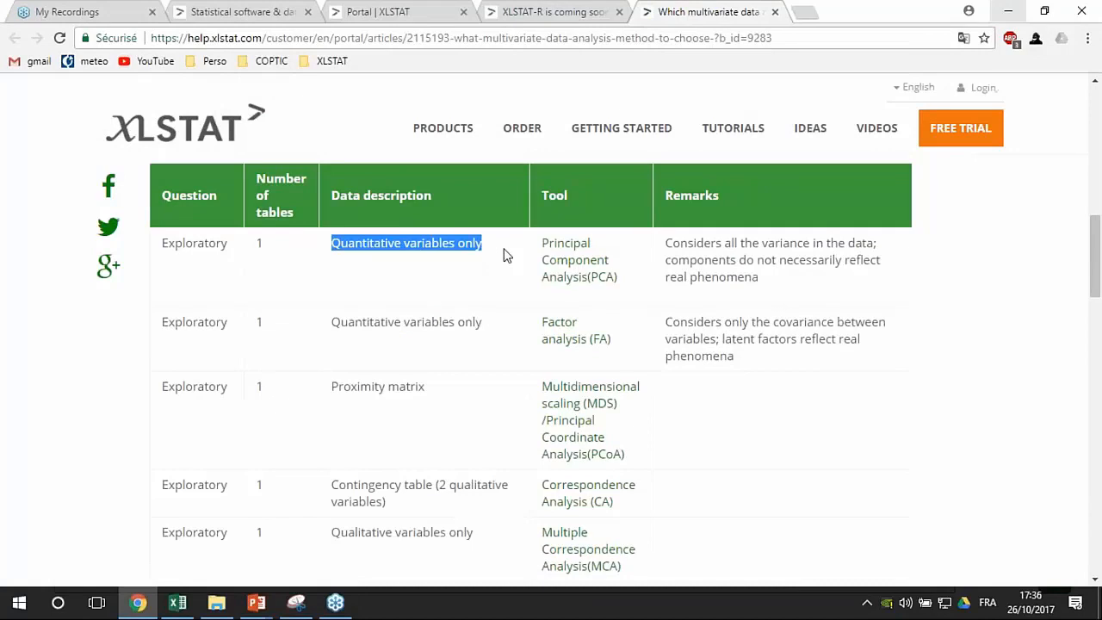
scroll(470, 310, down, 3)
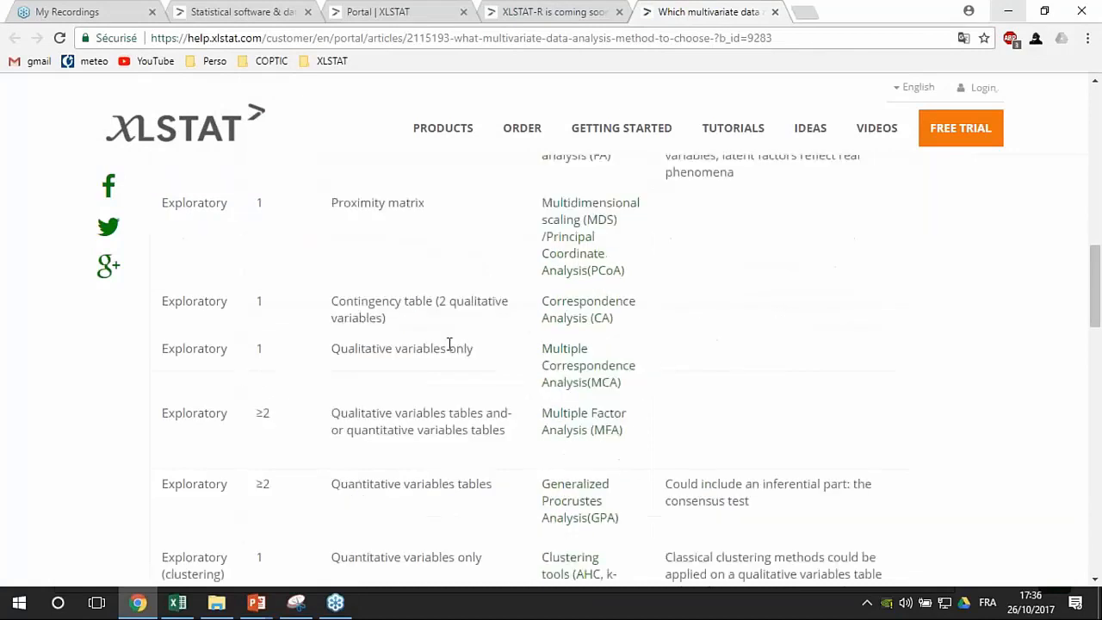
drag(475, 292, 339, 291)
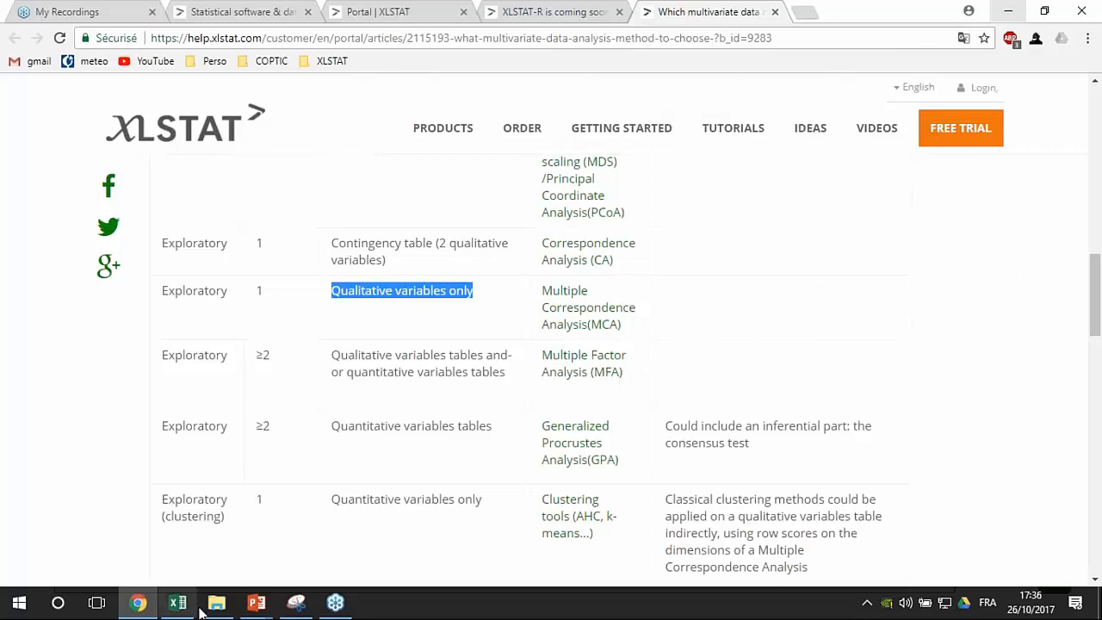
click(256, 602)
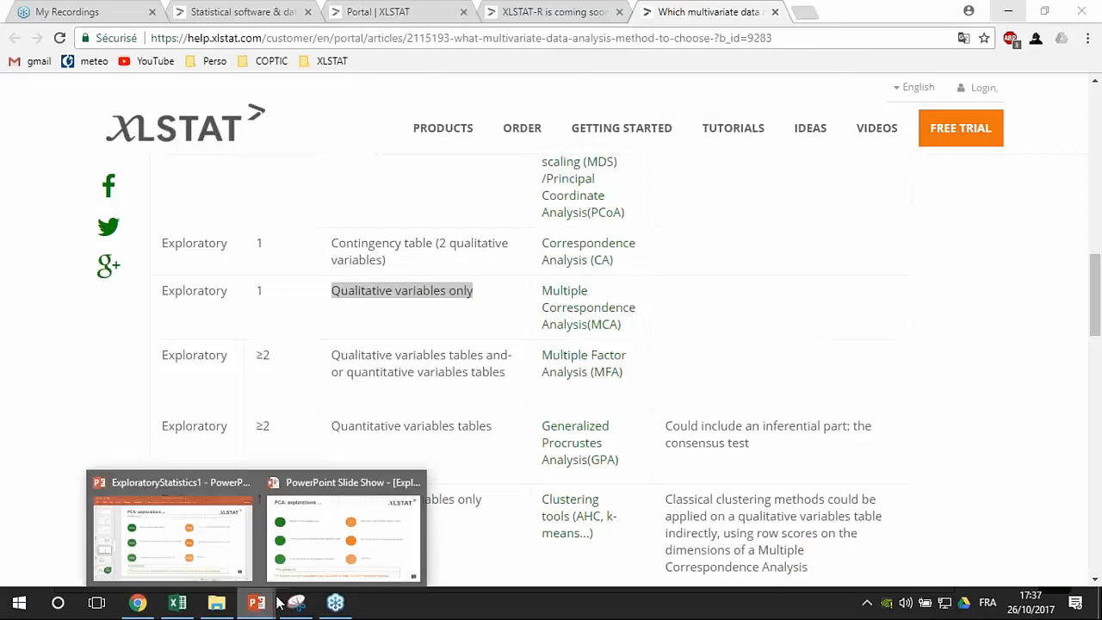
click(356, 555)
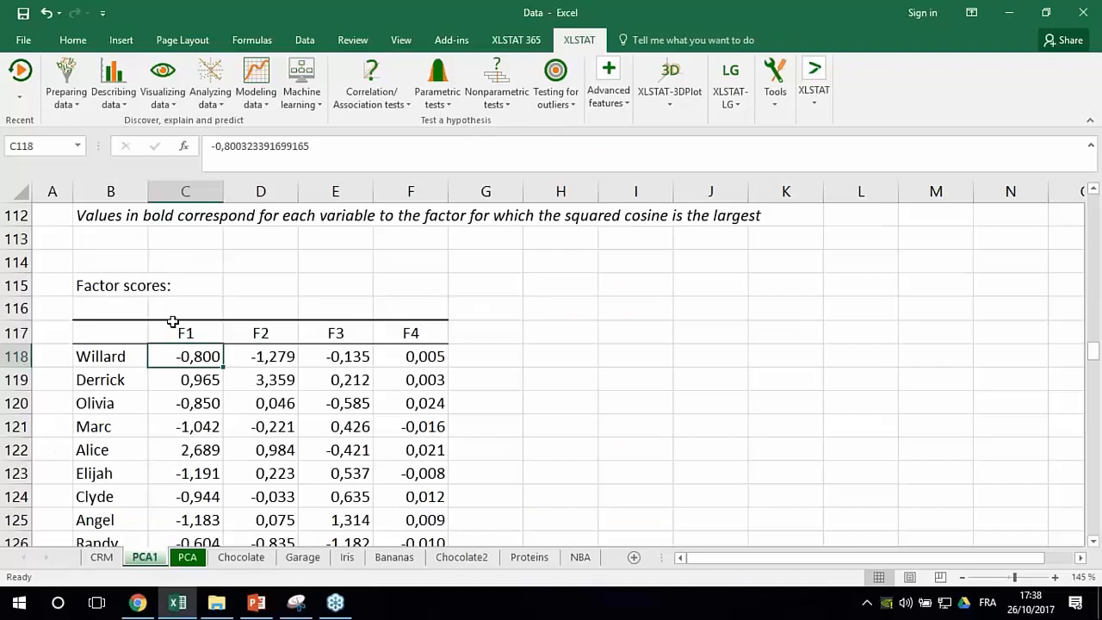
Step: Highlight the F1 and F2 factor scores of all observations on the PCA1 sheet and compare them with the coloured observations chart
drag(185, 331, 250, 486)
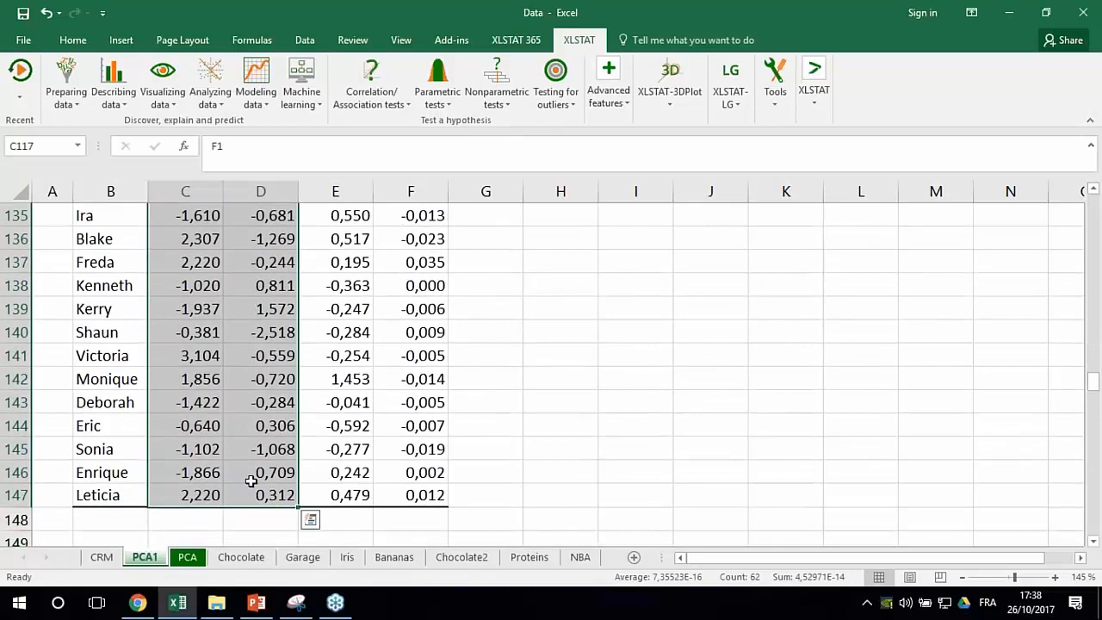
scroll(261, 428, up, 3)
scroll(260, 428, up, 4)
scroll(254, 405, down, 12)
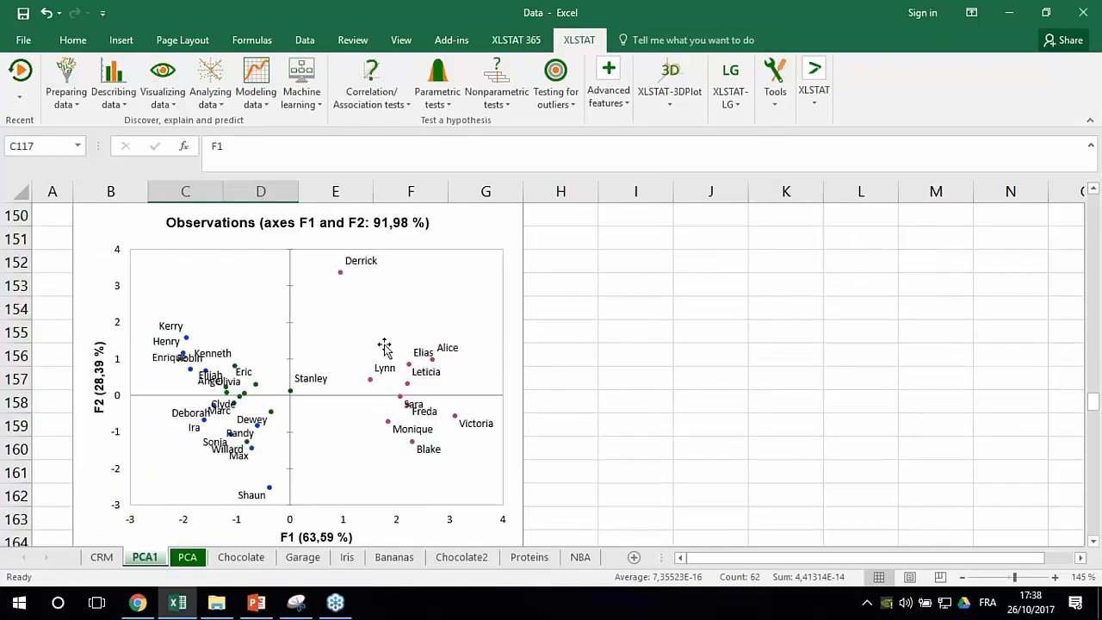
scroll(264, 375, up, 7)
scroll(263, 375, up, 6)
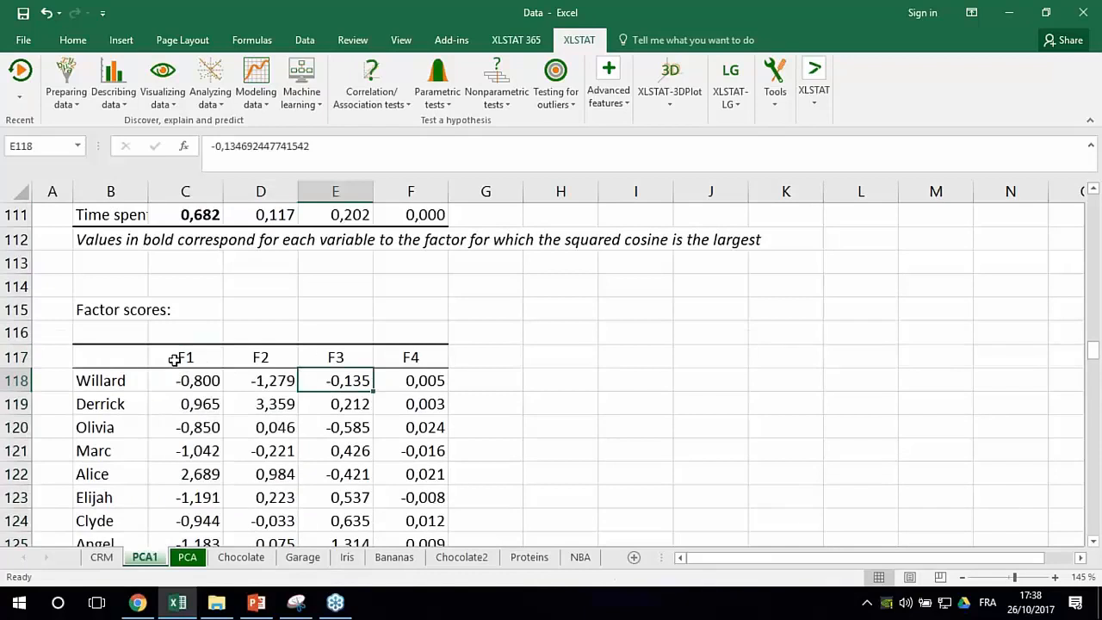
Step: Plot the F1, F2 and F3 factor scores of all observations, headers included, in XLSTAT-3DPlot using the Table data format
drag(177, 359, 352, 483)
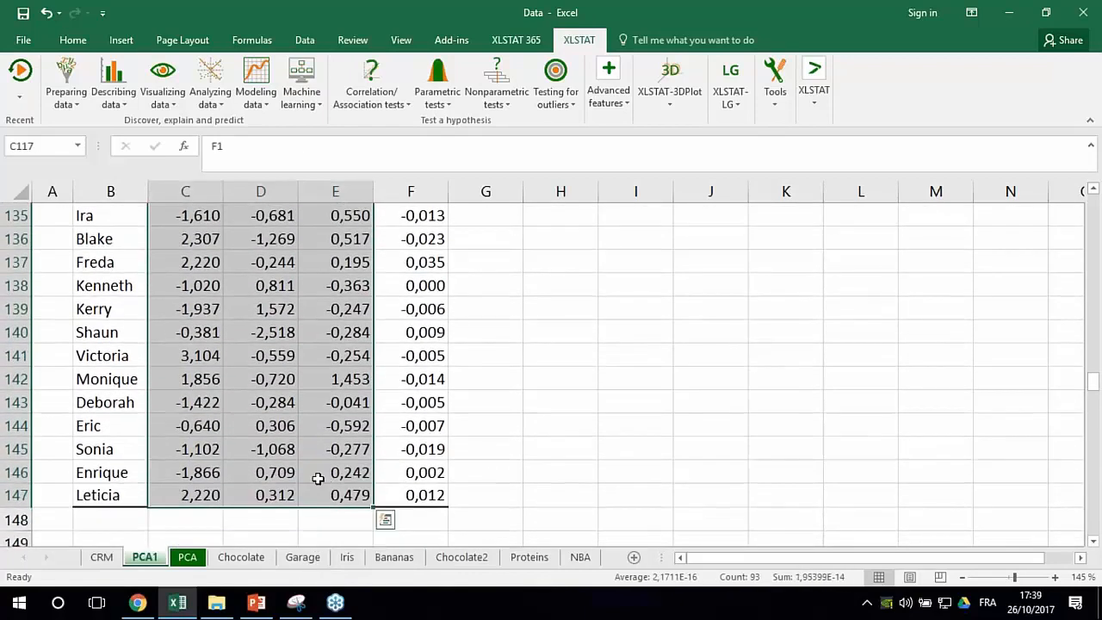
click(159, 99)
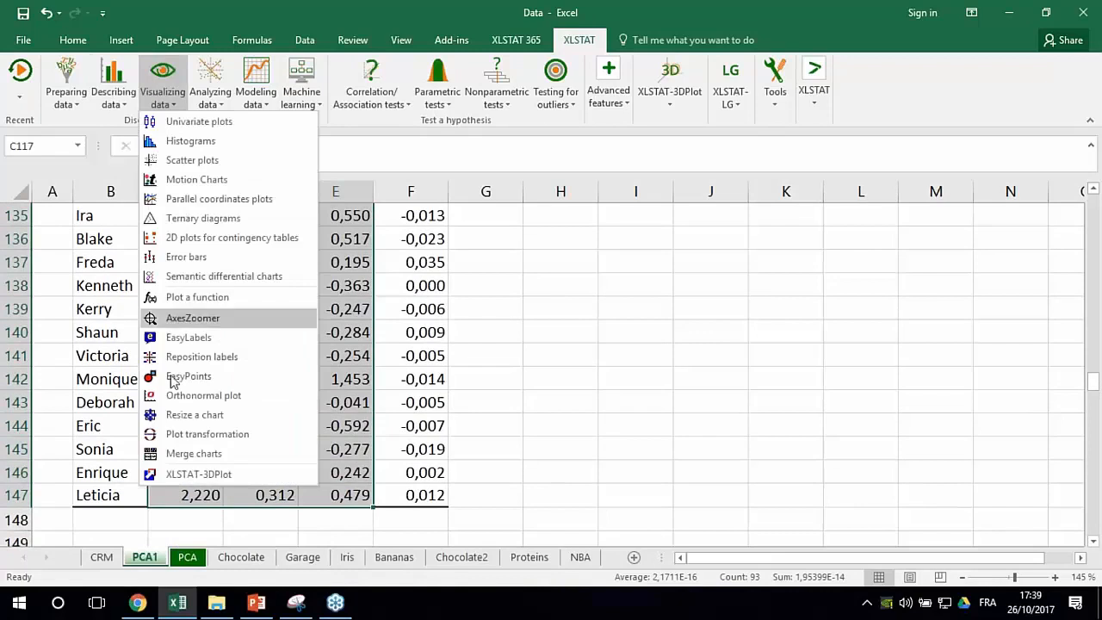
click(176, 480)
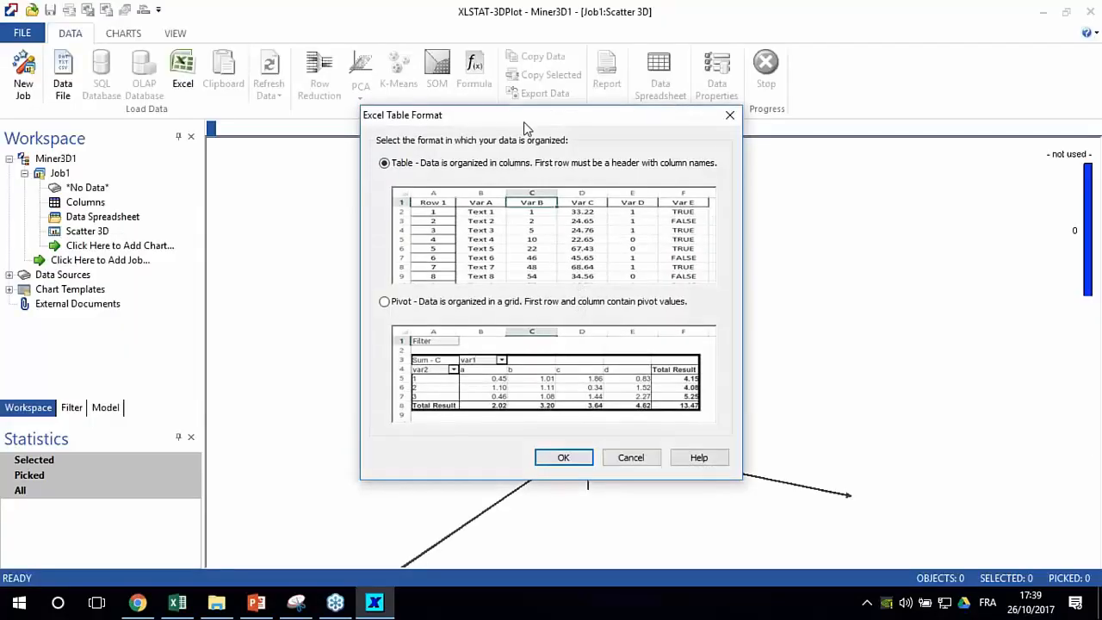
drag(525, 125, 332, 114)
click(372, 439)
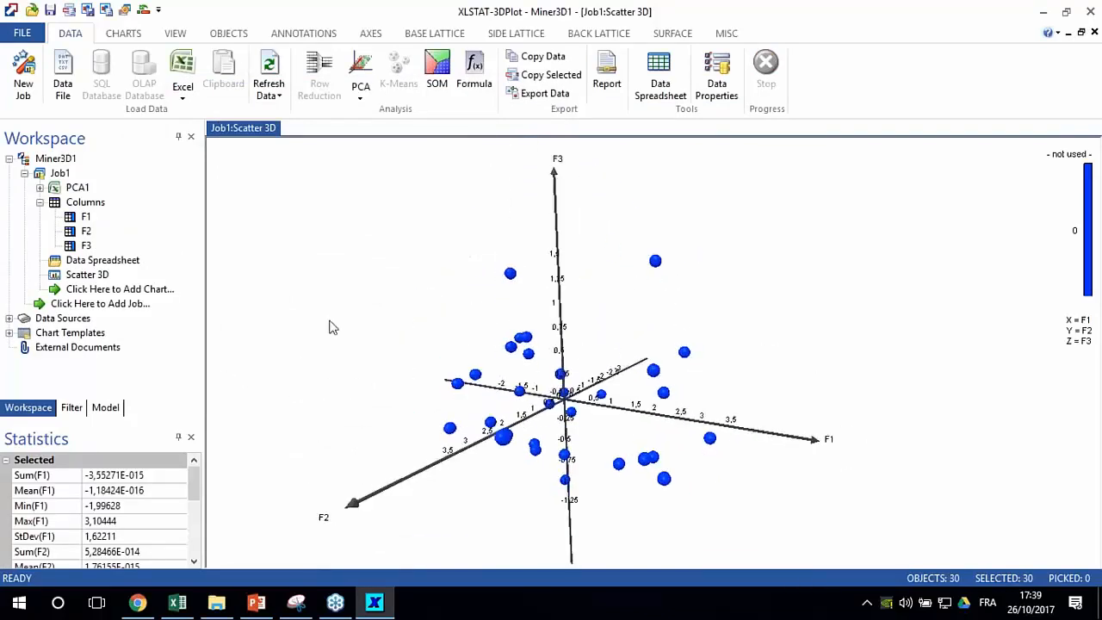
Step: Inspect the 3D scatter plot of F1, F2 and F3 from several angles and distances, and close XLSTAT-3DPlot
drag(333, 328, 413, 451)
drag(480, 387, 366, 398)
scroll(399, 430, down, 5)
scroll(400, 430, up, 7)
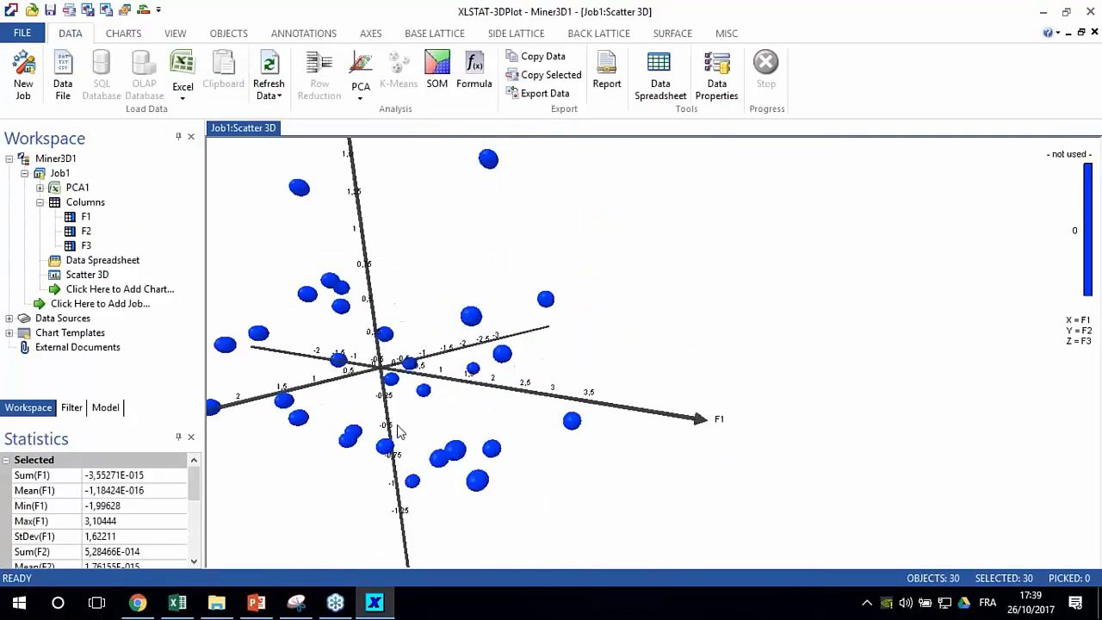
scroll(381, 399, up, 2)
drag(353, 345, 399, 377)
click(1091, 11)
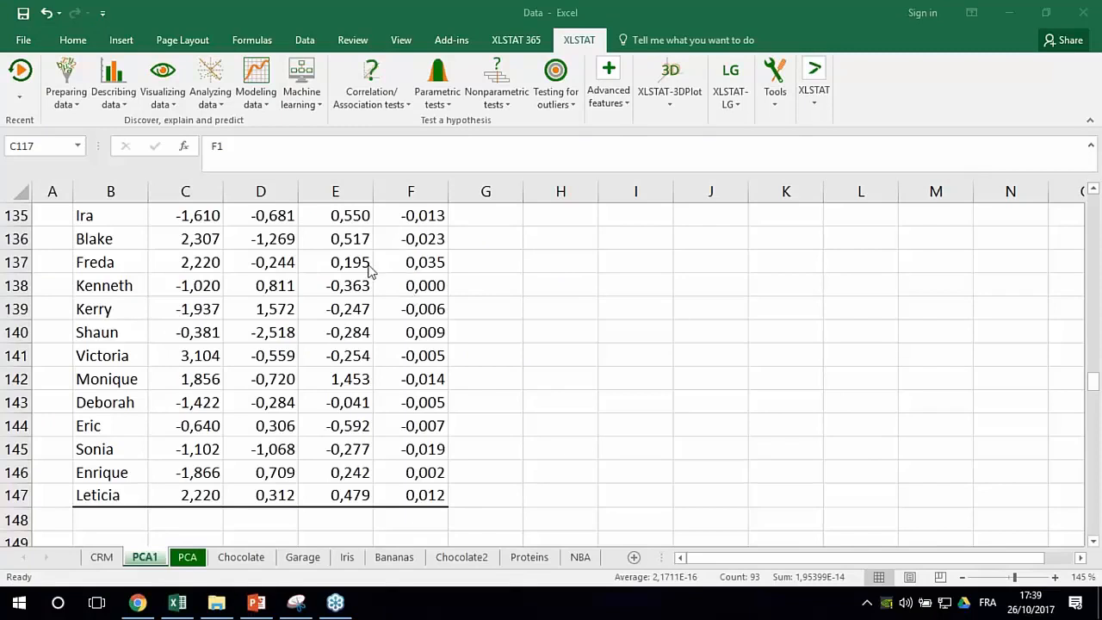
Step: Review the PCA type options in the Principal Component Analysis setup and close it without running the analysis
click(185, 239)
click(210, 86)
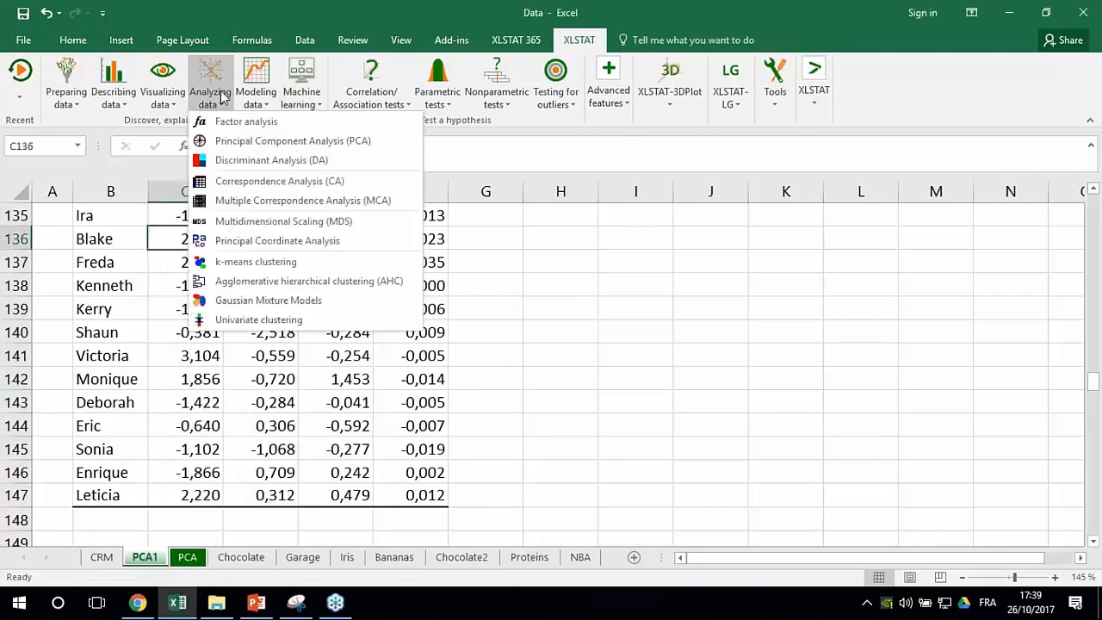
click(244, 141)
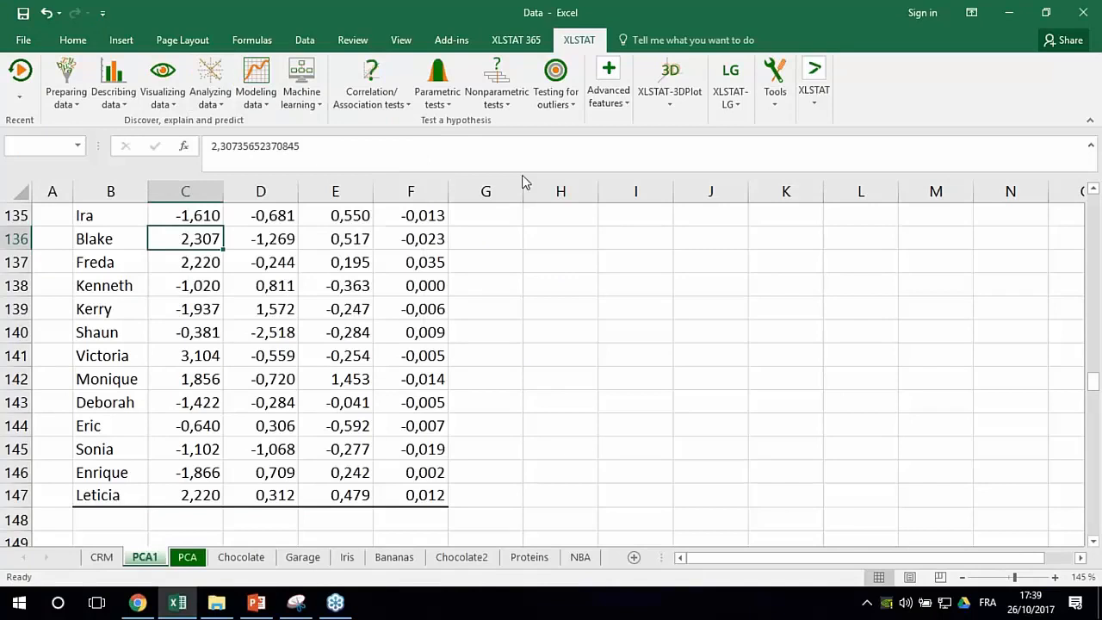
click(440, 336)
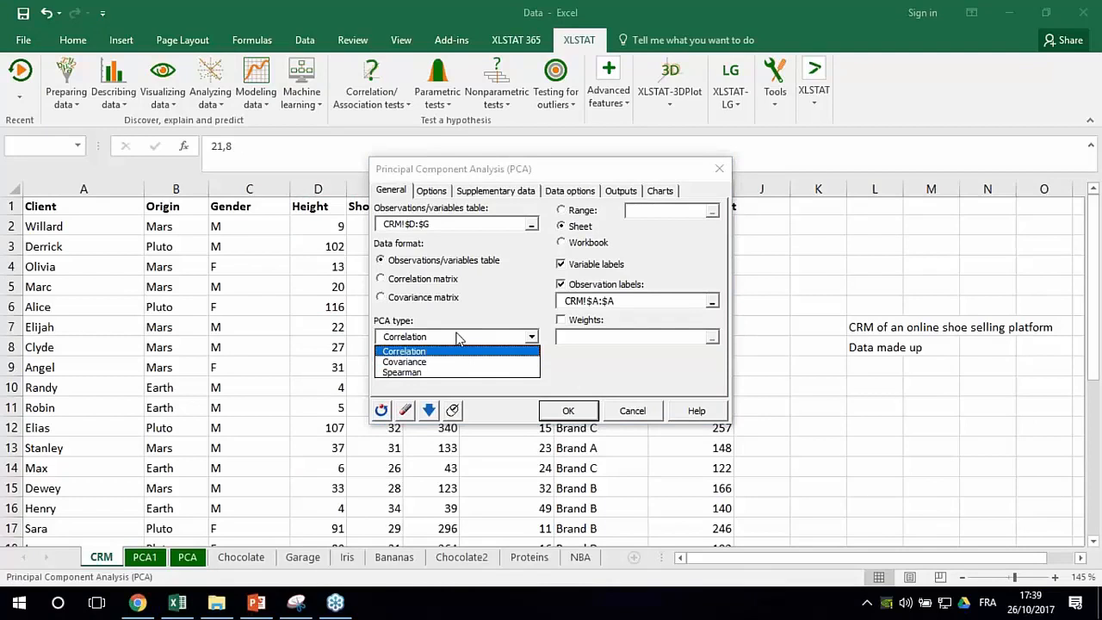
click(634, 411)
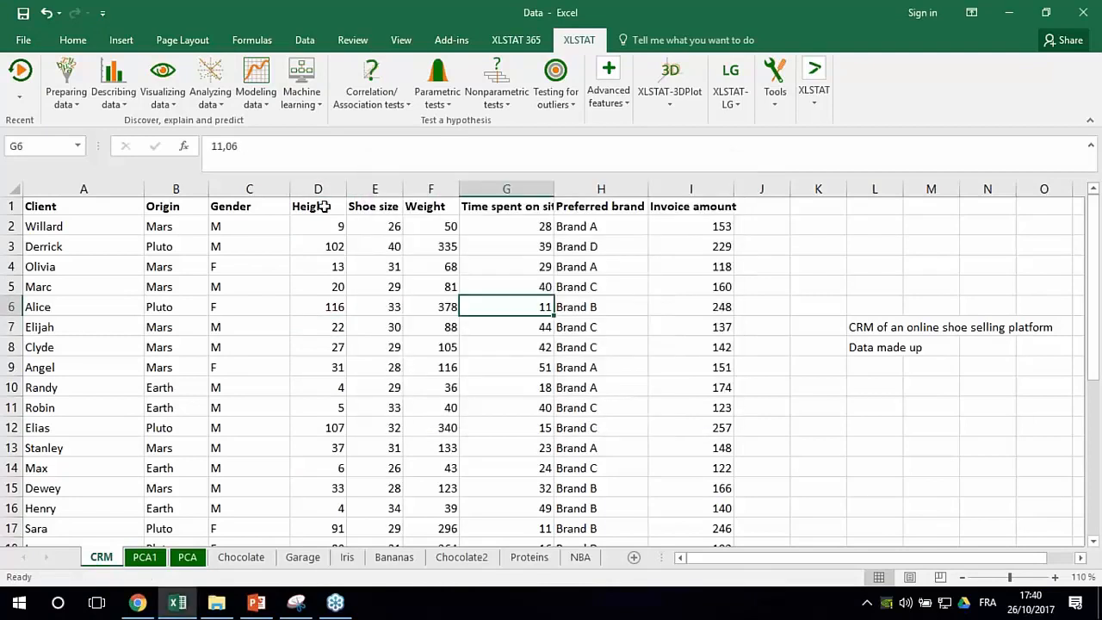
Step: Widen column G on the CRM sheet to fit its Time spent on site header, and compare the Height, Weight and Time spent on site columns
drag(555, 186, 578, 186)
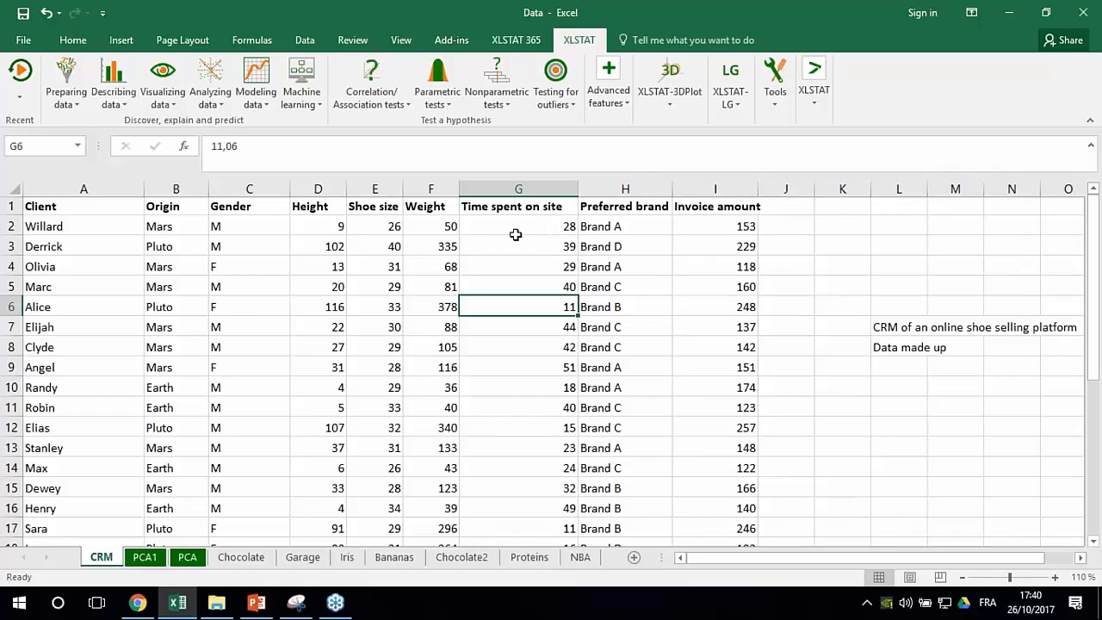
click(435, 188)
click(319, 188)
click(519, 182)
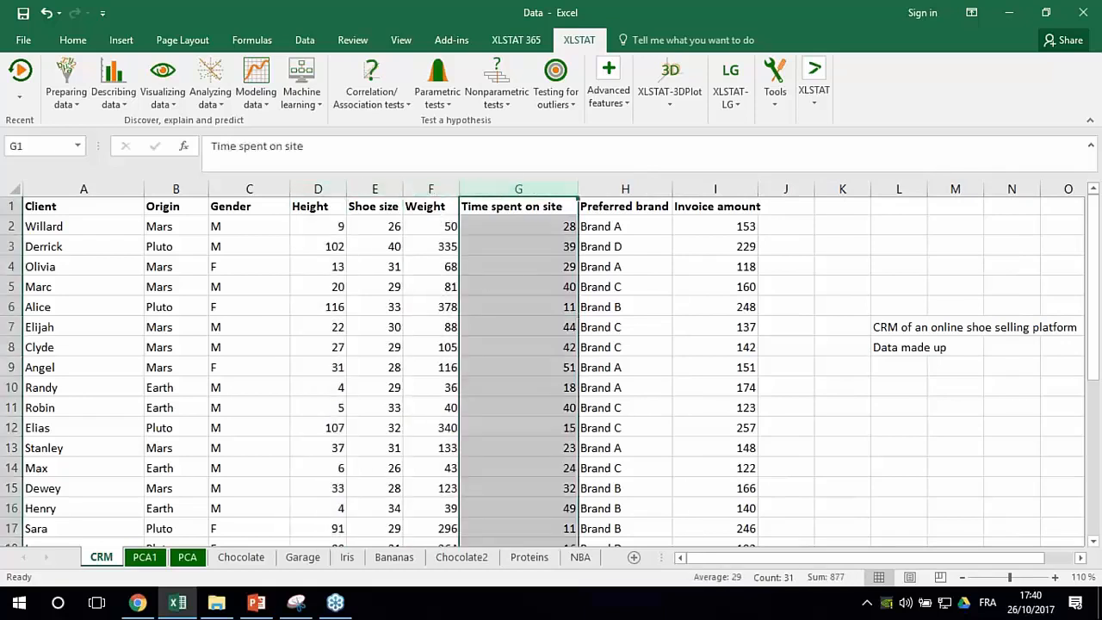
click(505, 245)
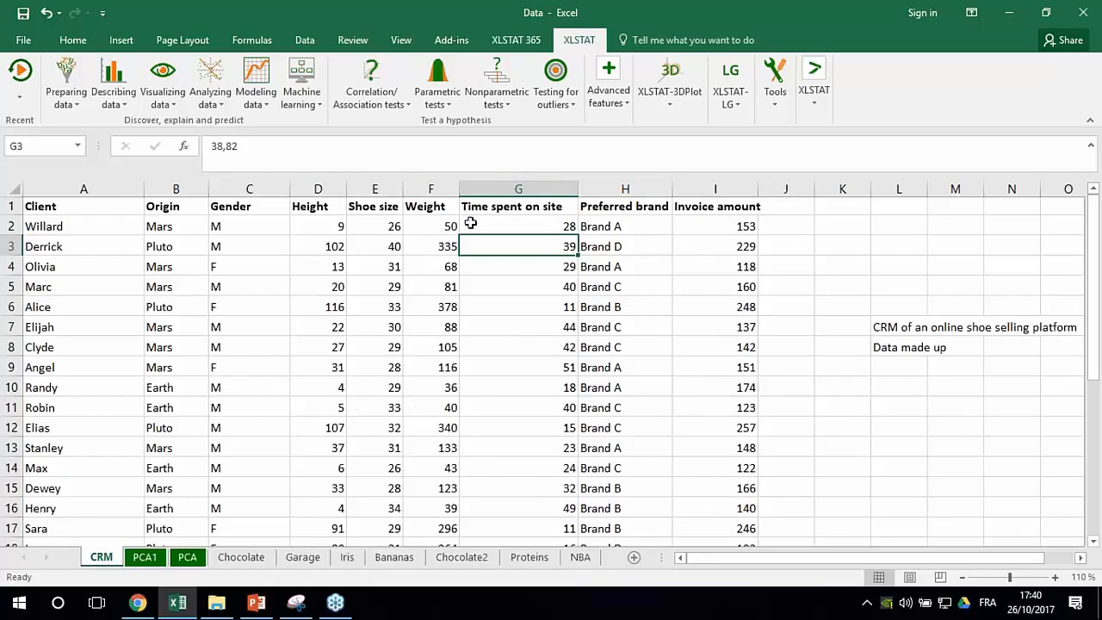
Step: Enlarge the CRM table and highlight the Weight column from its header down to the last value
click(428, 249)
scroll(428, 249, up, 3)
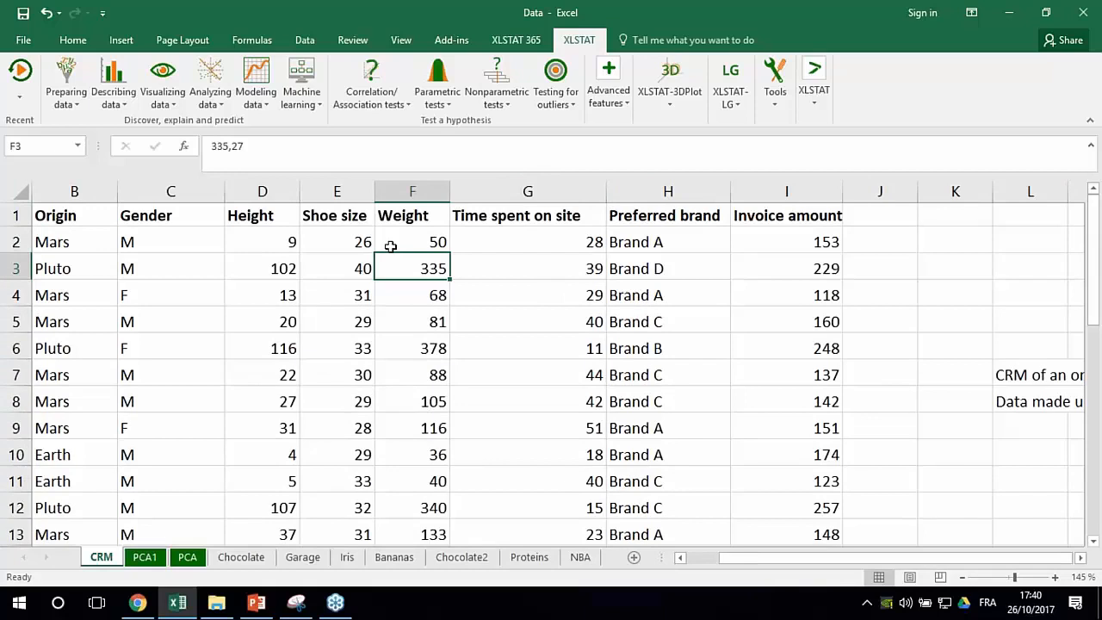
click(383, 215)
key(ctrl+shift+Down)
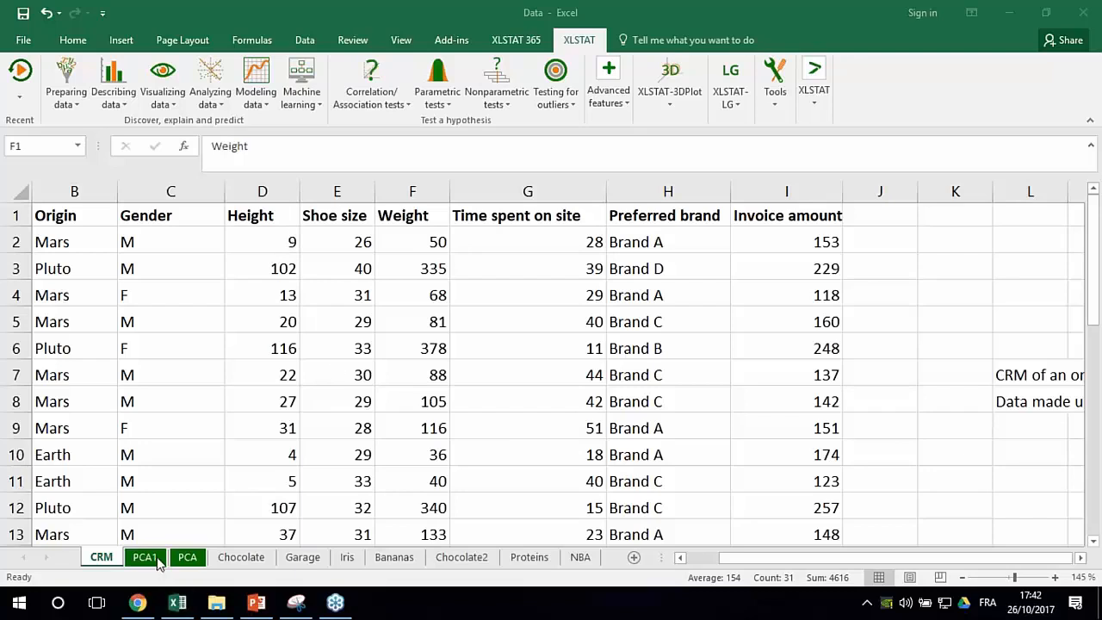
Step: Go to the eigenvalues table on the PCA1 sheet, check F2's cumulative percentage and widen column B to fit the row labels
click(144, 557)
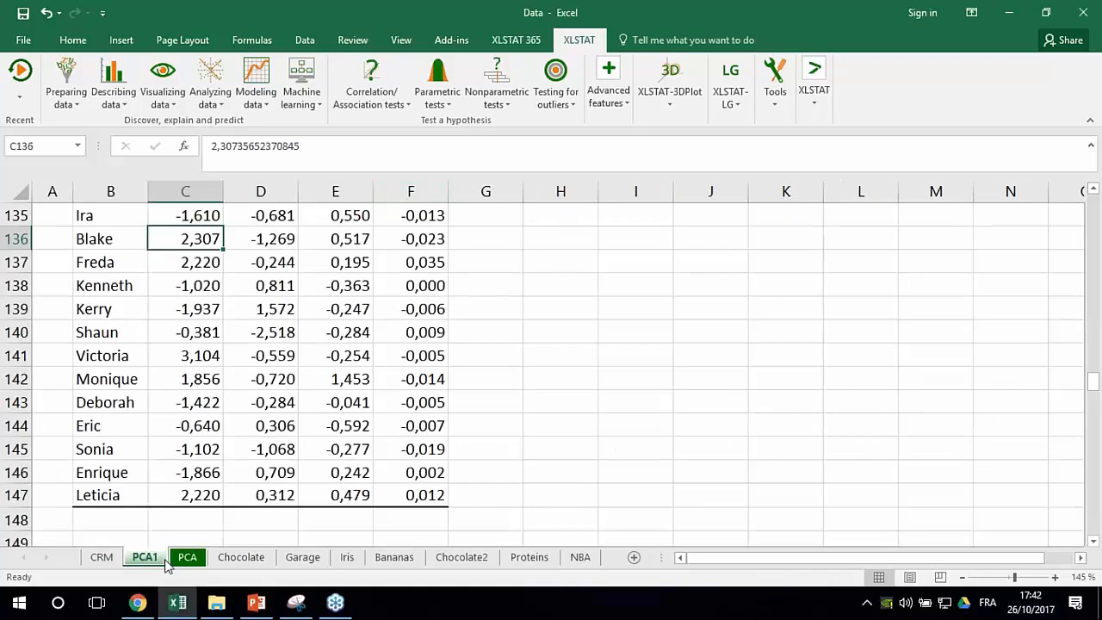
scroll(156, 384, up, 6)
drag(1095, 357, 1087, 208)
scroll(123, 425, down, 5)
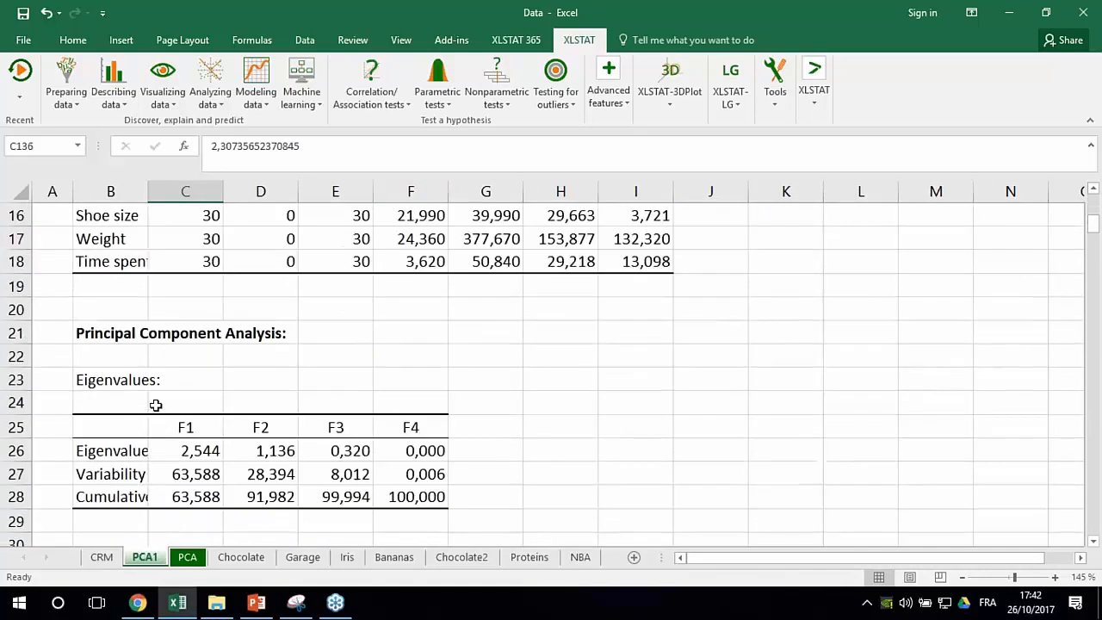
scroll(167, 444, down, 1)
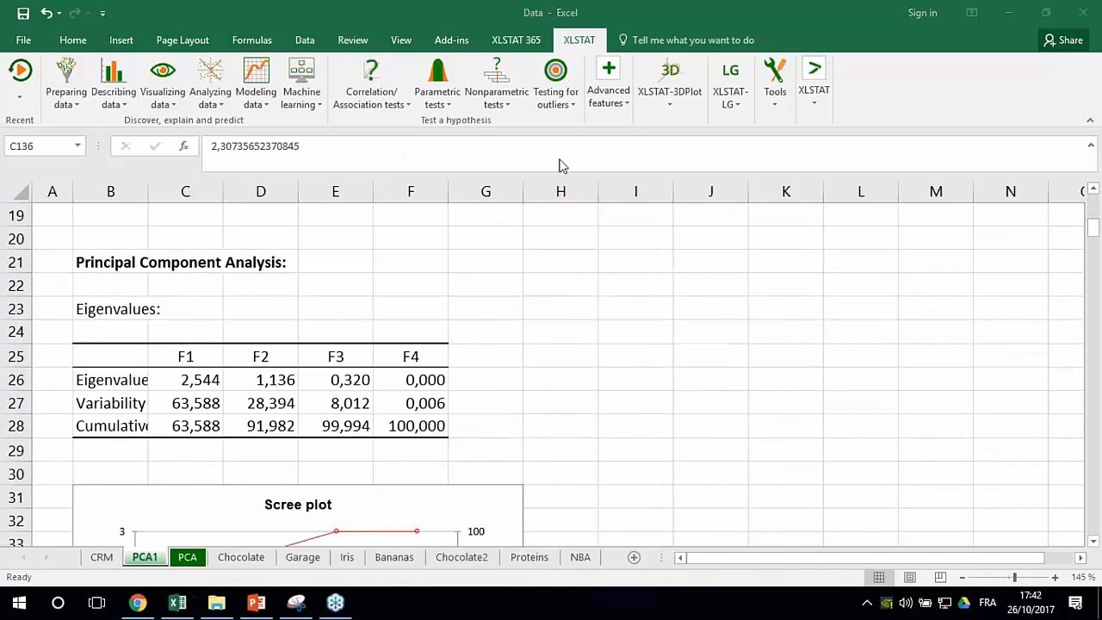
click(280, 424)
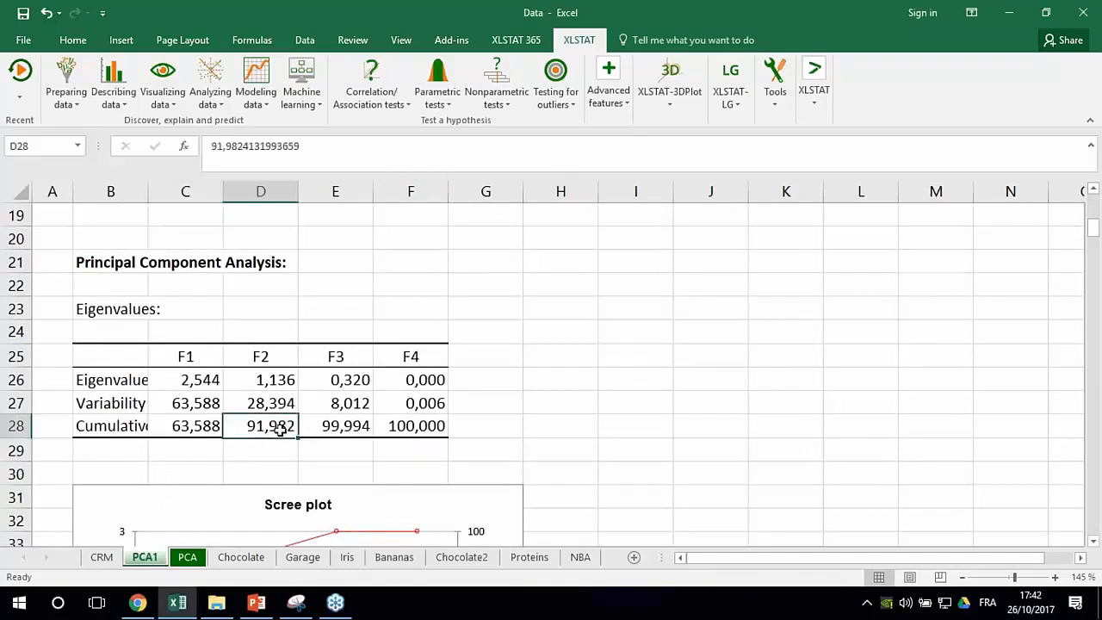
drag(149, 191, 195, 191)
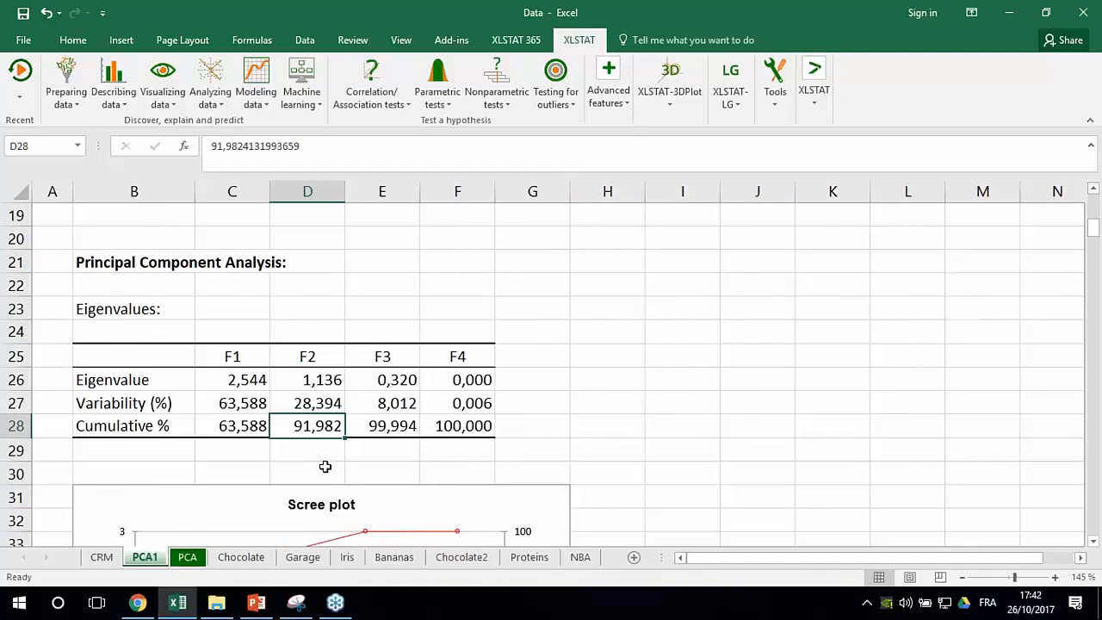
Step: Examine the cumulative percentage of F3 and the cumulative percentage and variability of F1 in the eigenvalues table
click(367, 418)
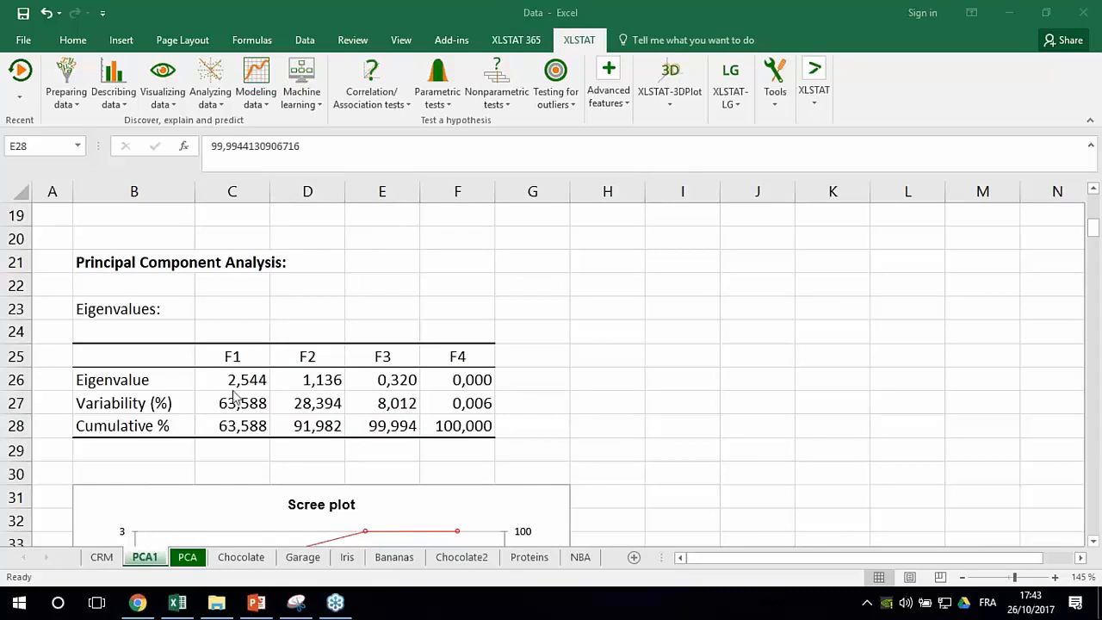
click(238, 425)
click(241, 405)
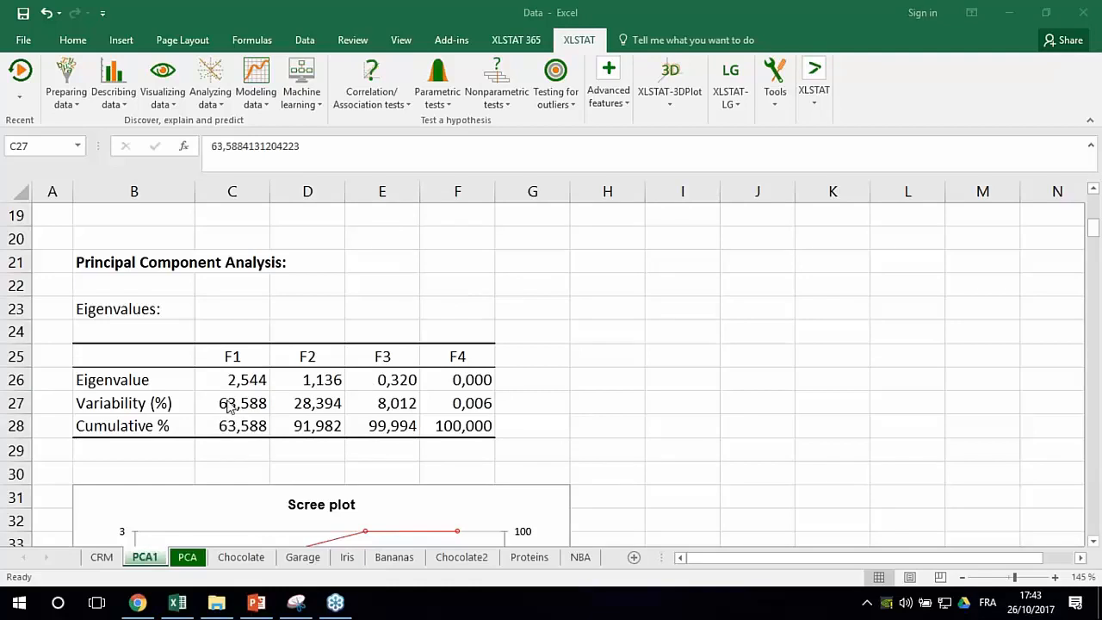
click(195, 409)
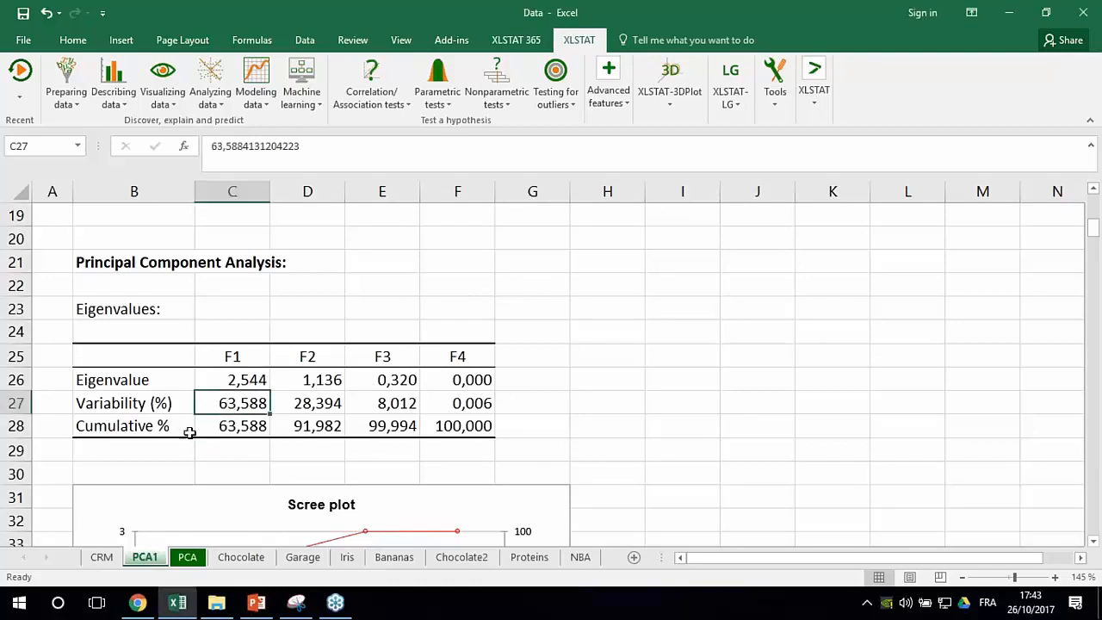
Step: Locate the contribution of the observations table on the PCA1 sheet and check the first observation's F2 and F3 contributions
scroll(181, 435, down, 12)
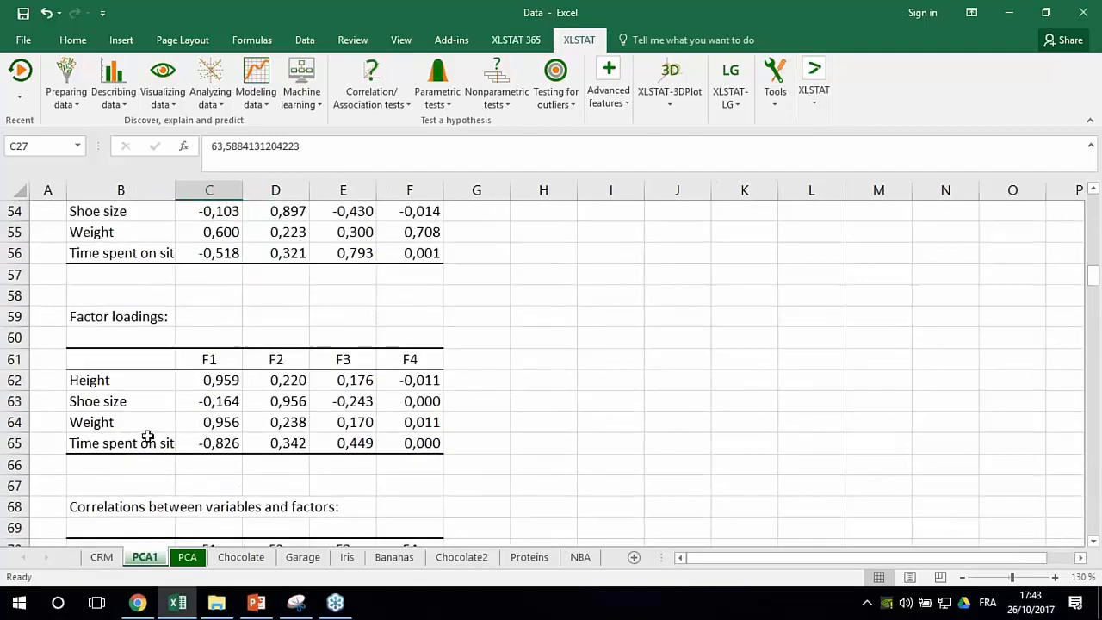
scroll(149, 436, down, 13)
scroll(177, 437, down, 2)
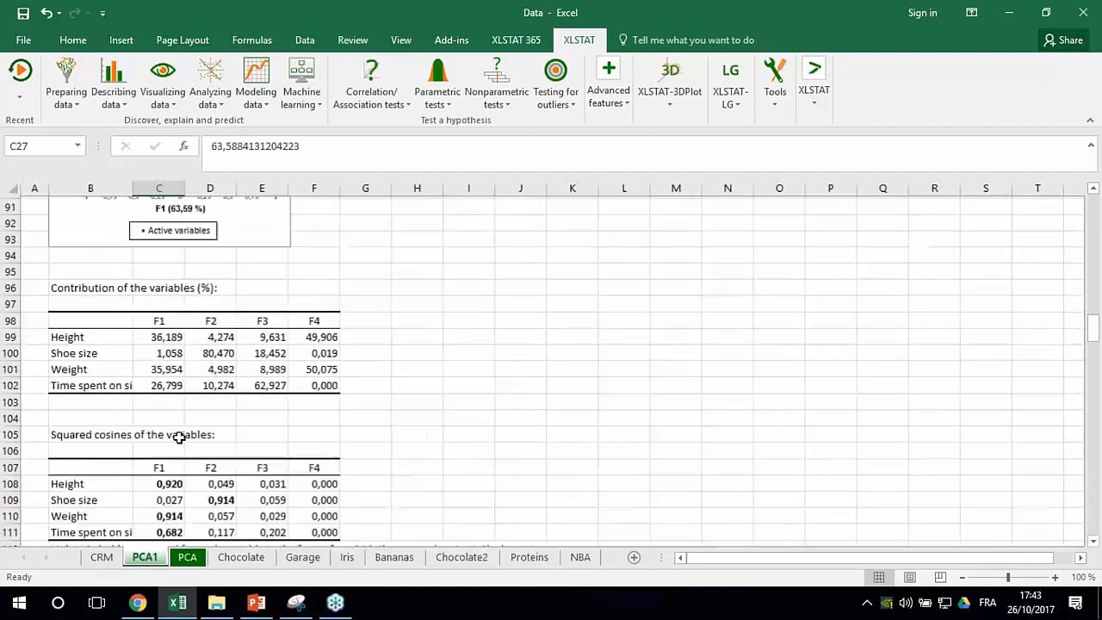
scroll(179, 438, down, 13)
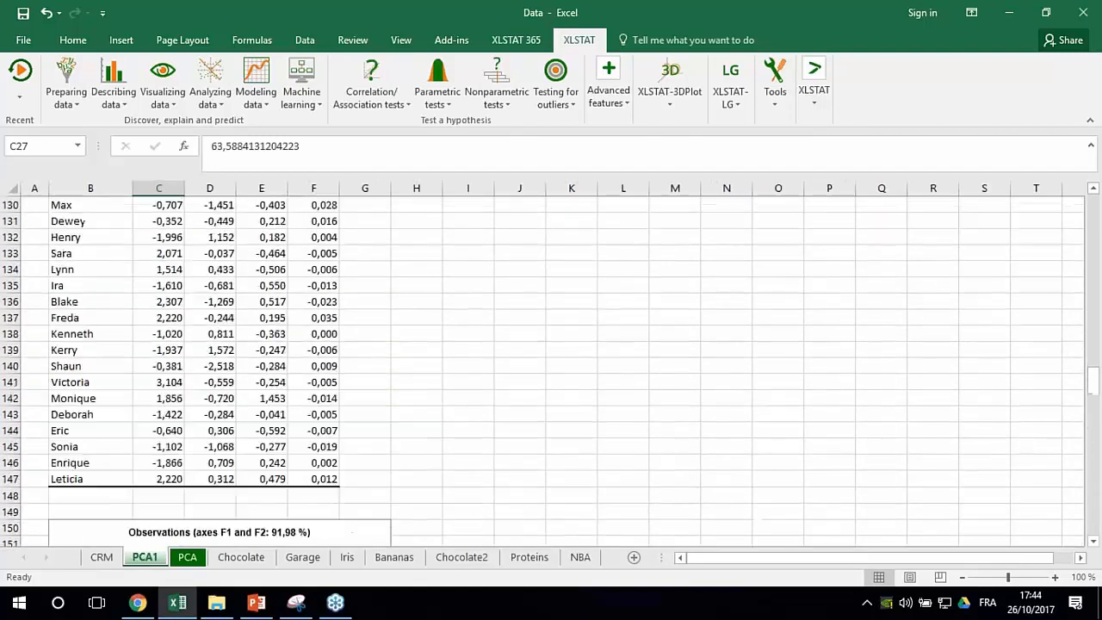
scroll(175, 422, up, 12)
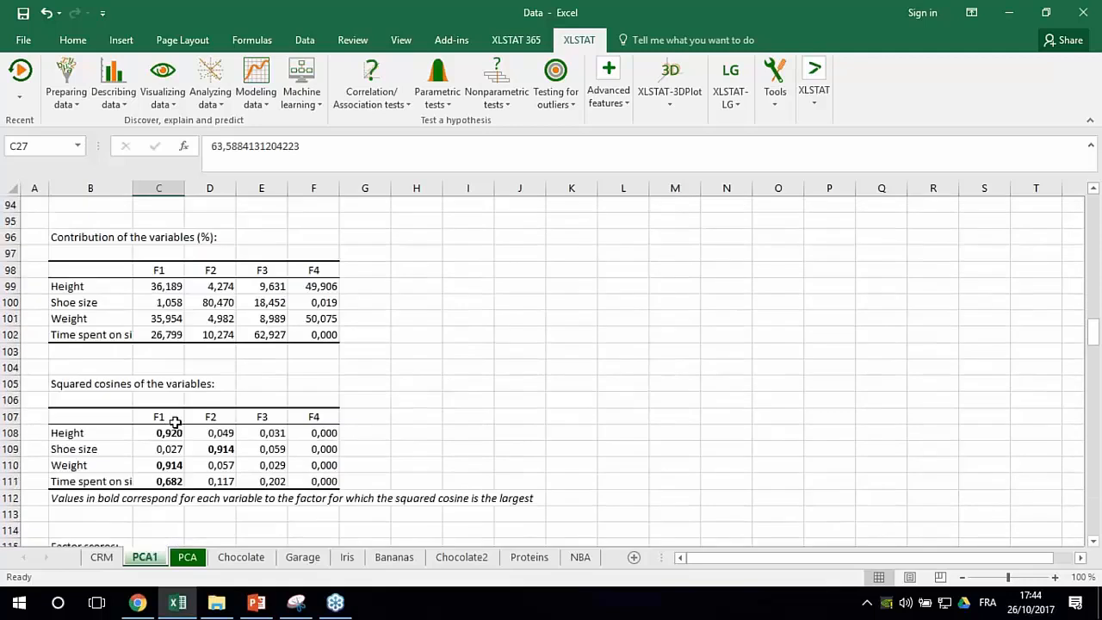
scroll(175, 422, down, 18)
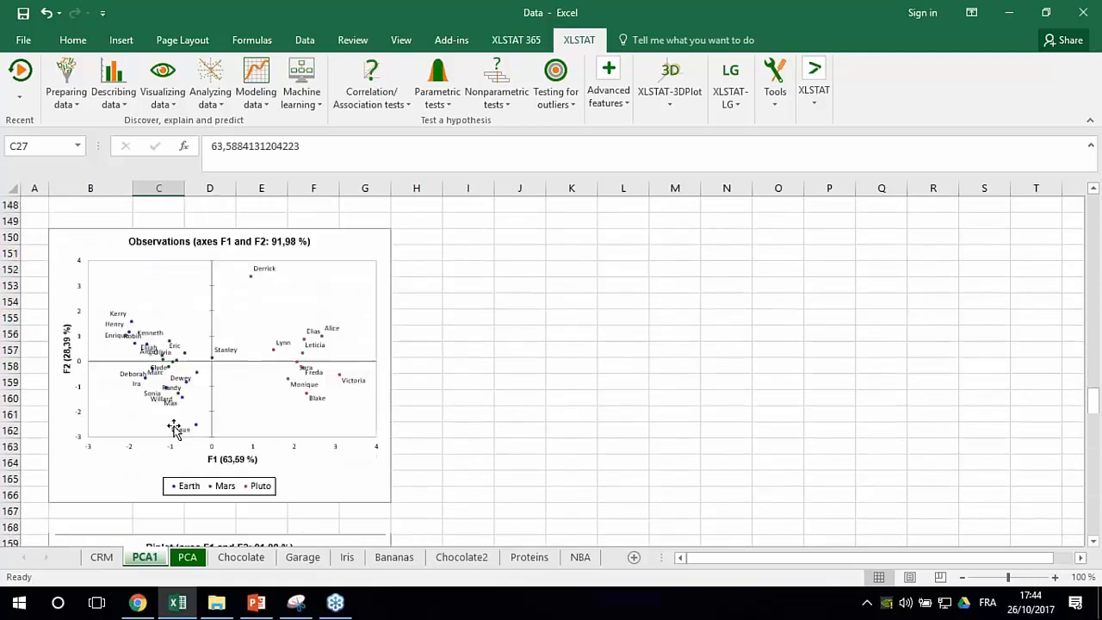
scroll(175, 428, down, 12)
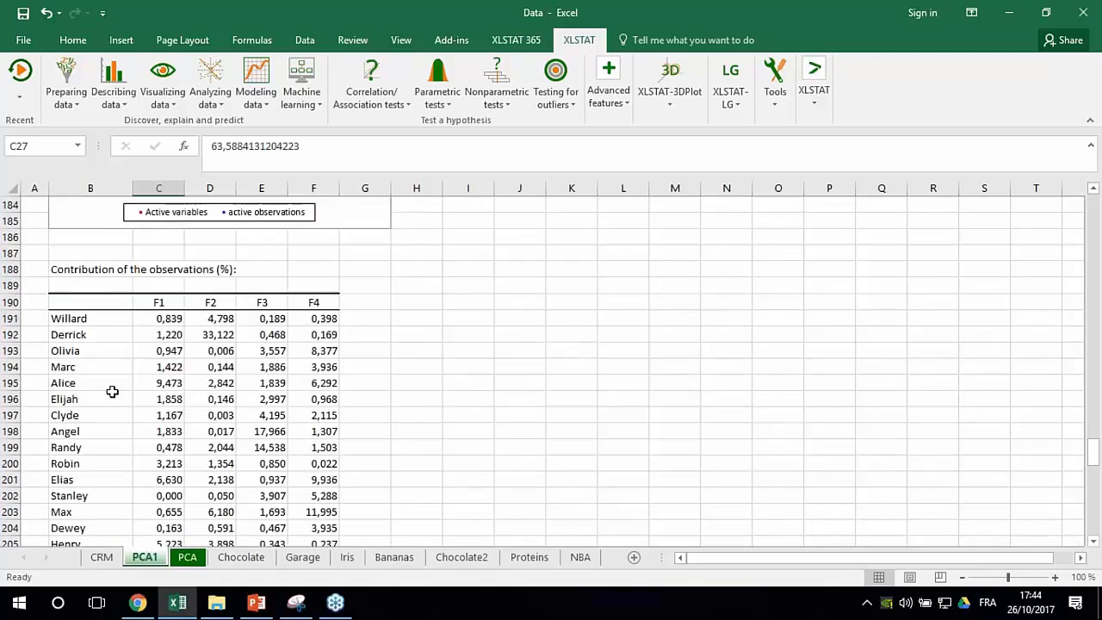
ctrl+scroll(112, 392, up, 1)
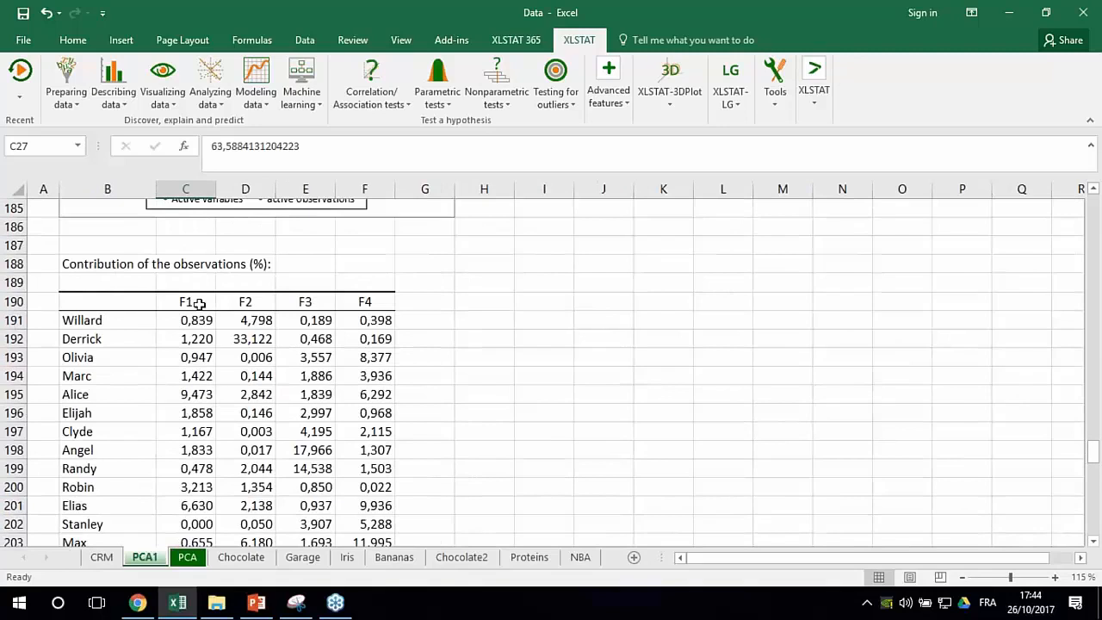
click(238, 320)
click(305, 321)
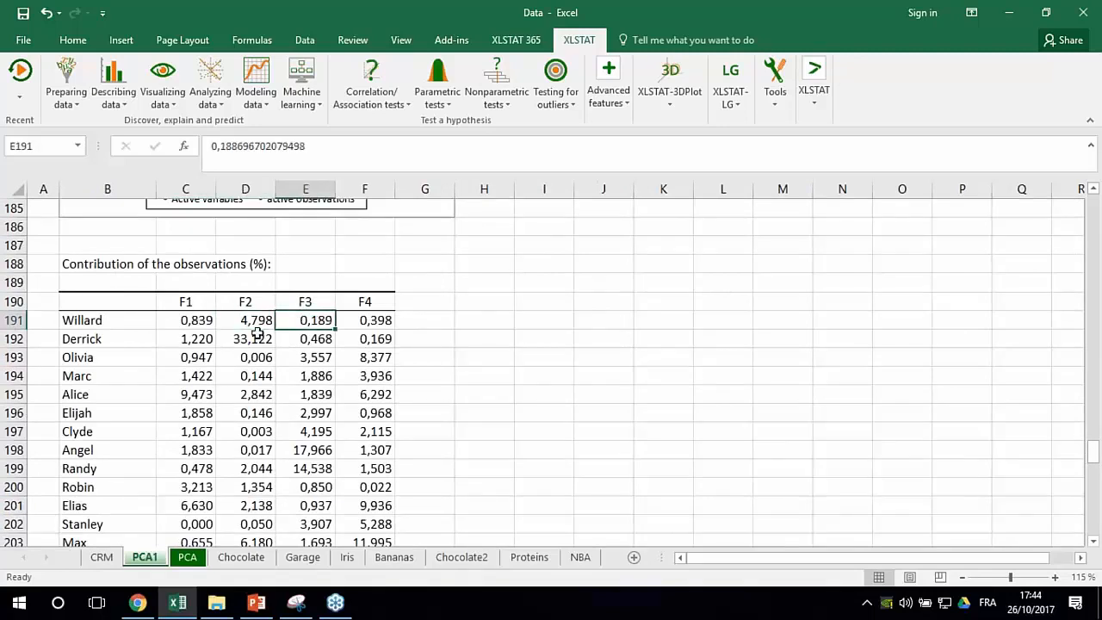
Step: Scan the F1 column of the observation contributions and highlight the observation that contributes most to F1
scroll(189, 445, down, 3)
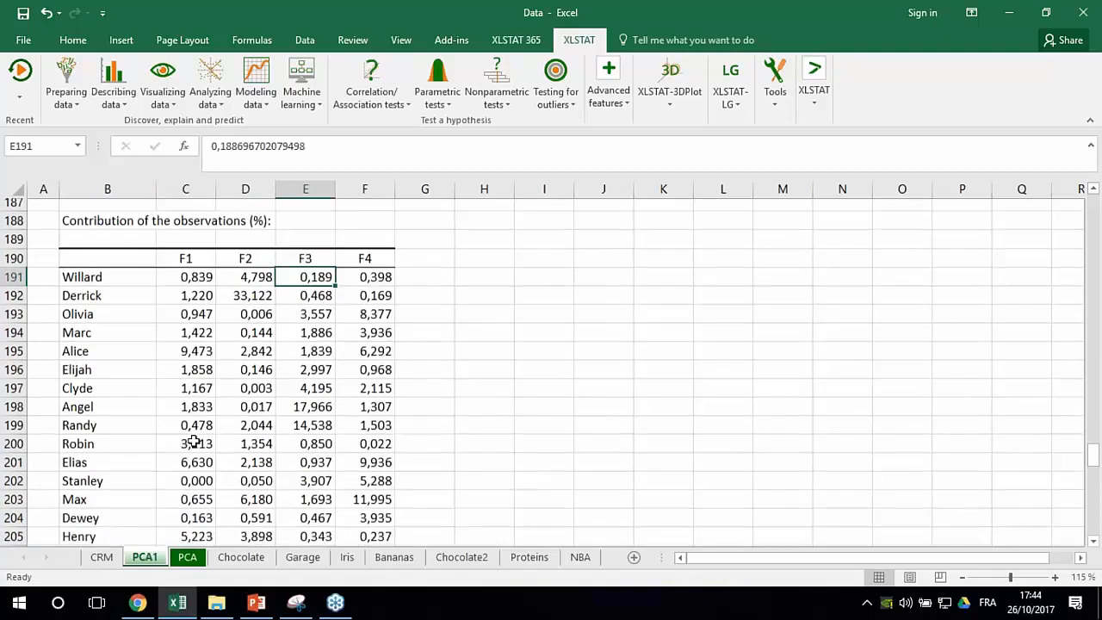
scroll(185, 448, down, 2)
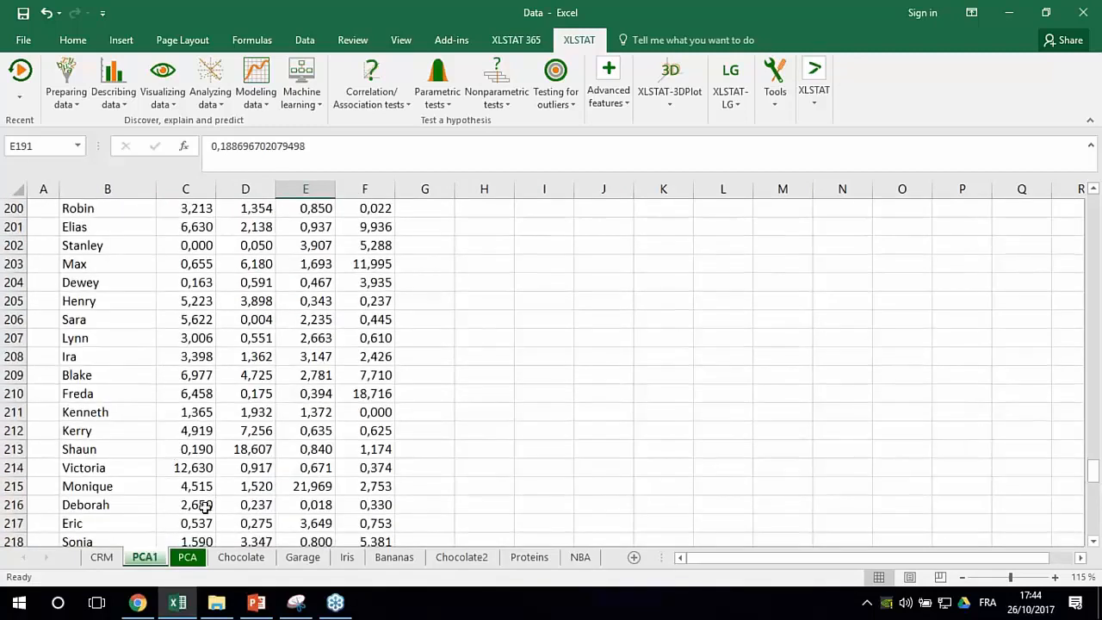
click(189, 465)
drag(189, 465, 129, 467)
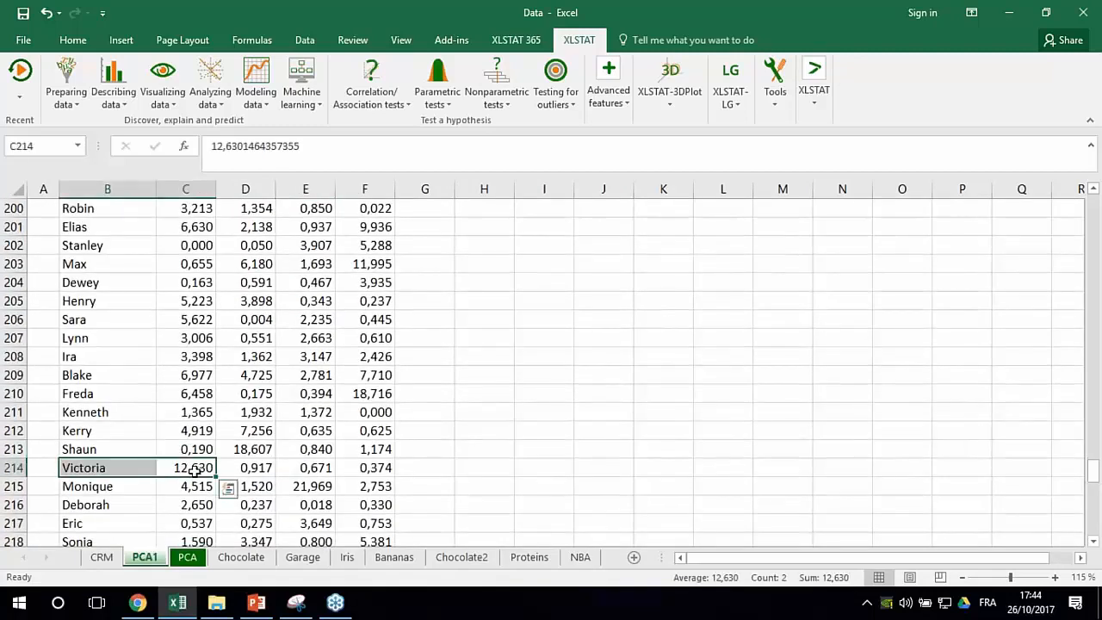
scroll(196, 447, down, 2)
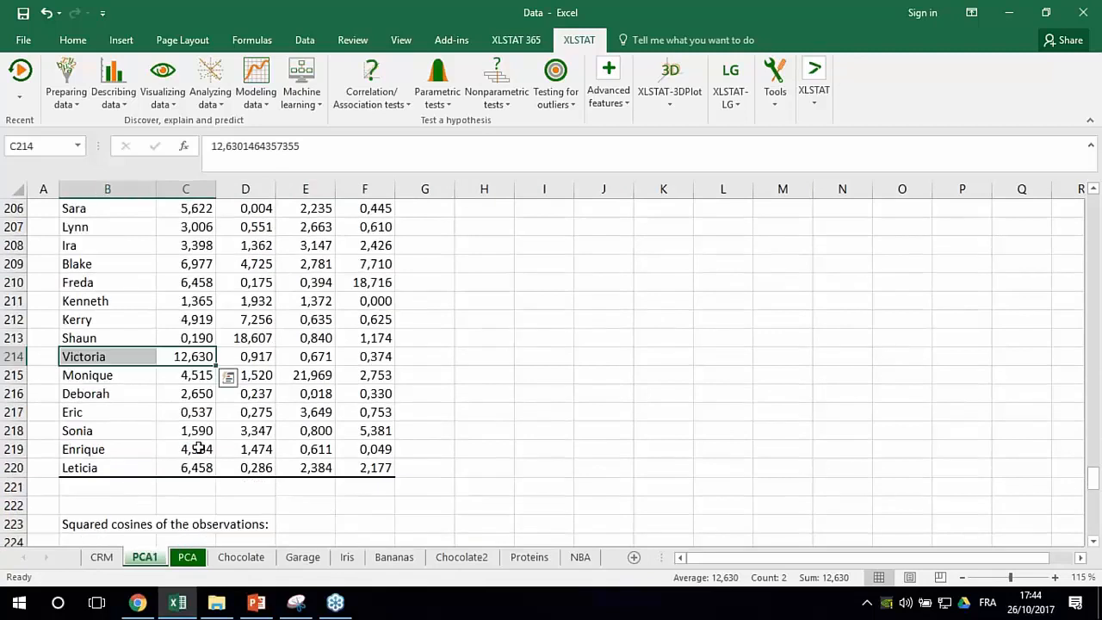
scroll(198, 446, up, 1)
scroll(198, 447, up, 2)
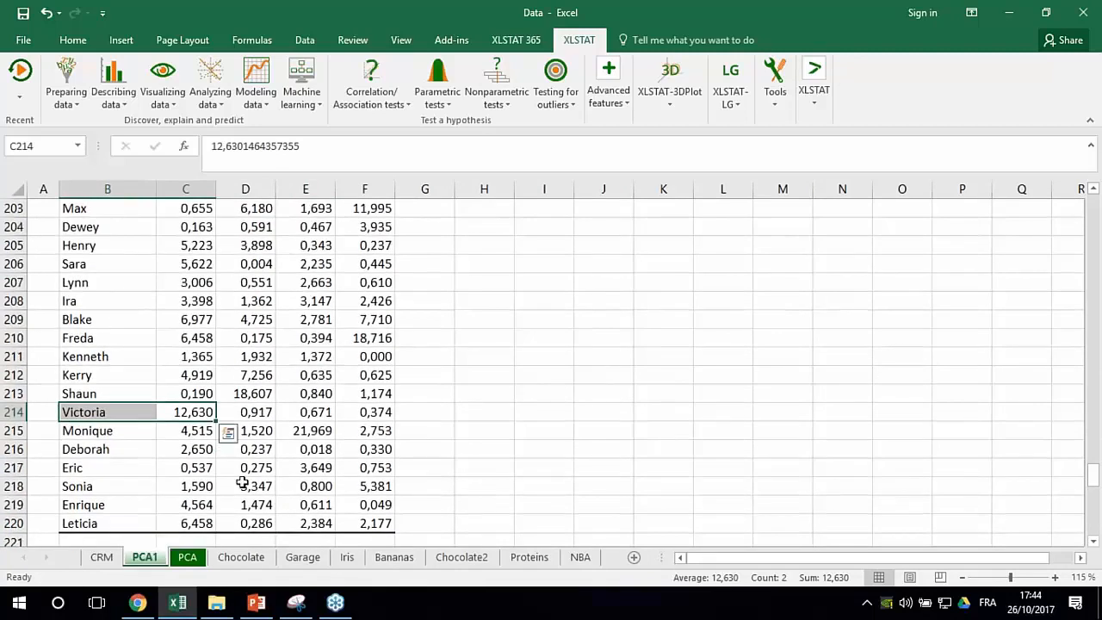
Step: Scan the F2 column of the observation contributions and mark the two largest contributions to F2
click(267, 393)
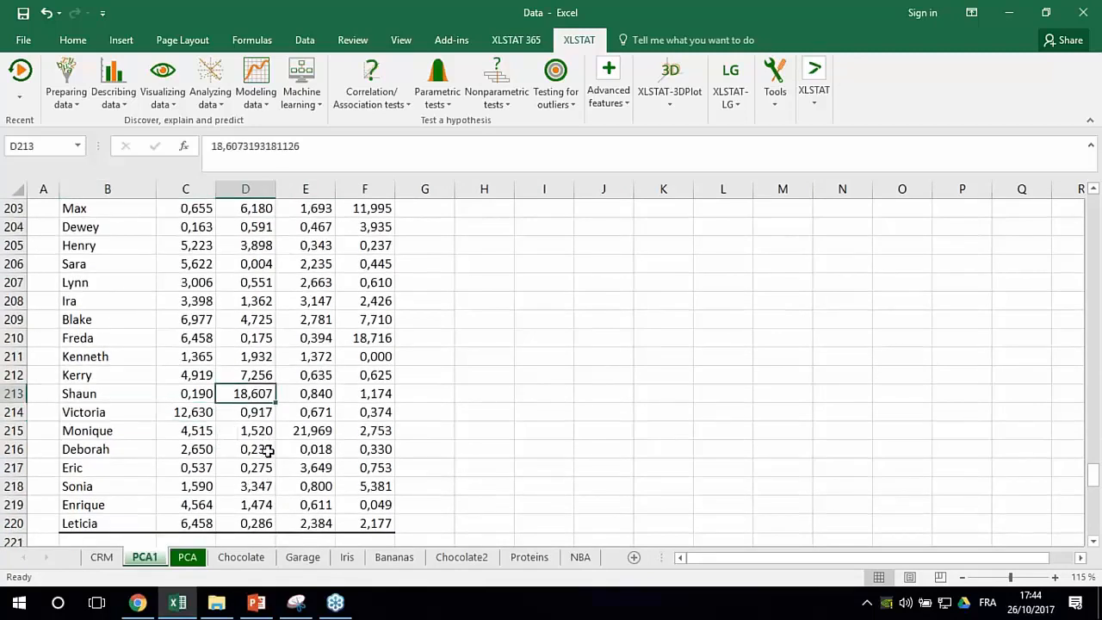
scroll(267, 446, up, 2)
scroll(267, 446, up, 4)
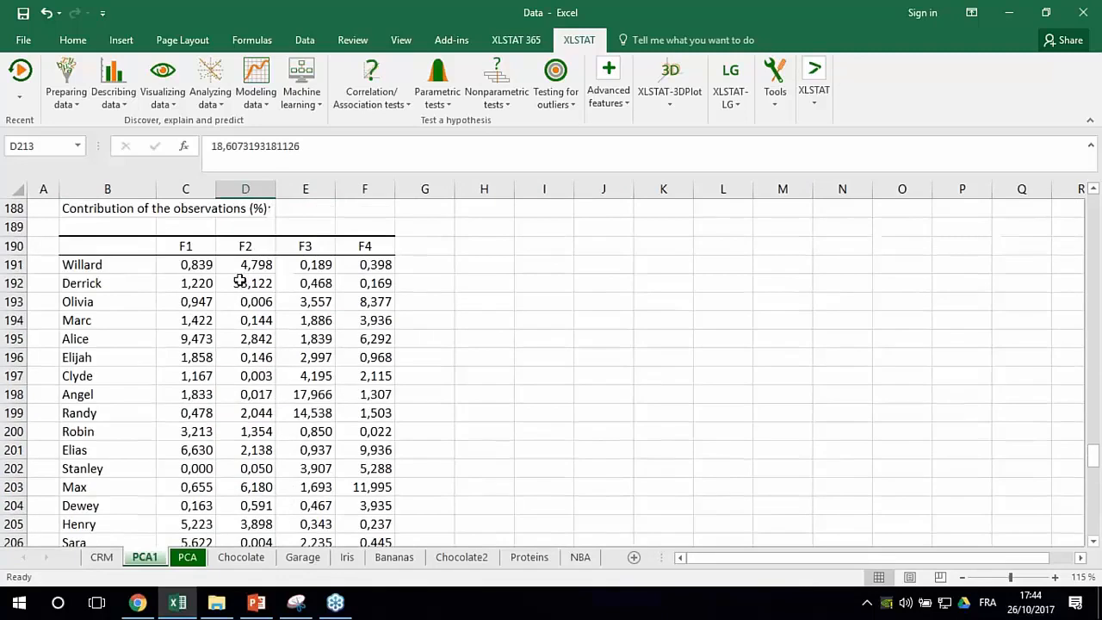
click(245, 283)
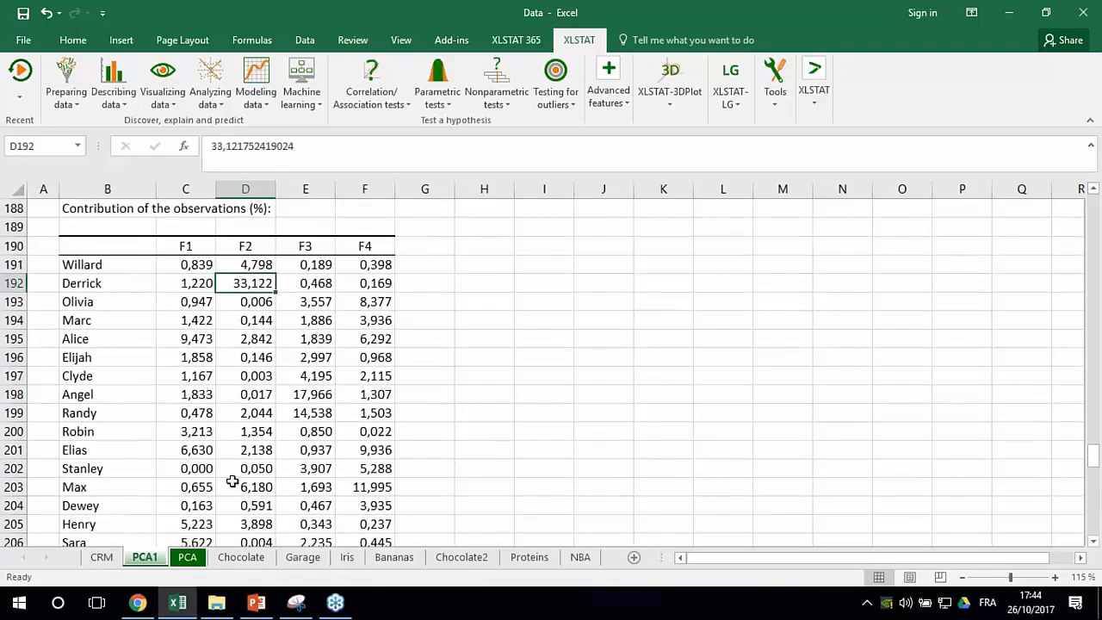
scroll(241, 441, down, 1)
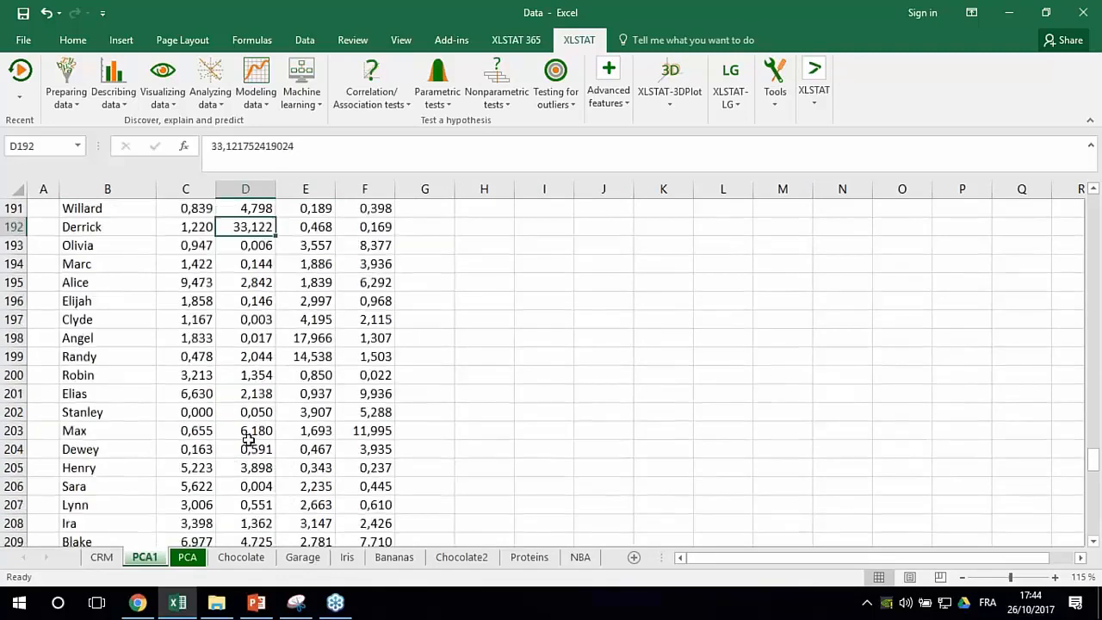
scroll(204, 444, up, 2)
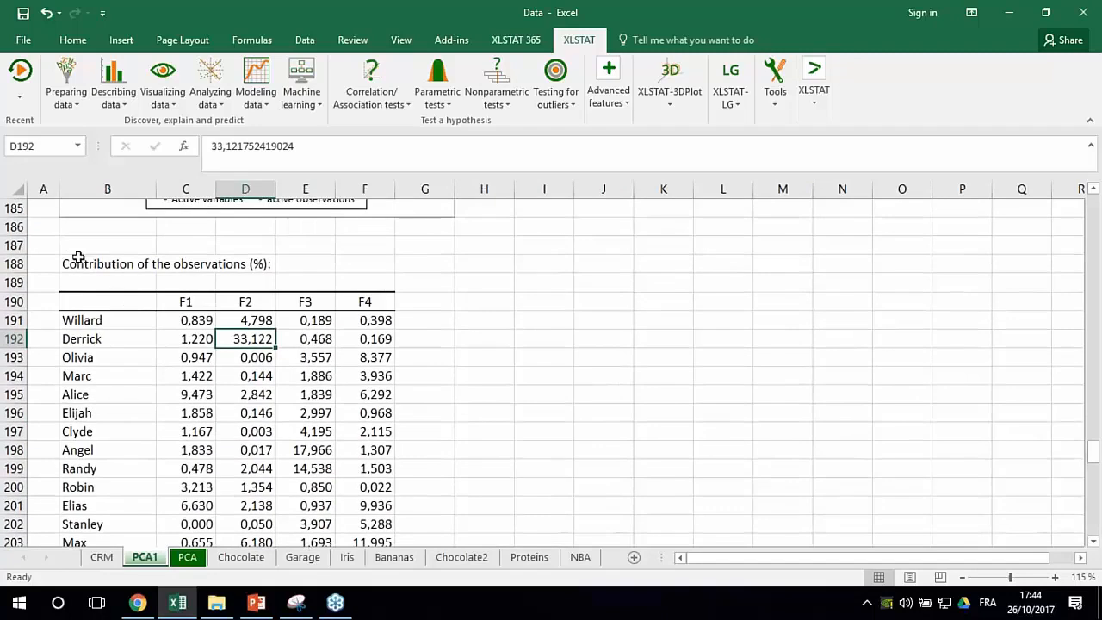
Step: Locate the squared cosines of the observations table on the PCA1 sheet and check individual F1 values for the third and fifth observations
click(77, 261)
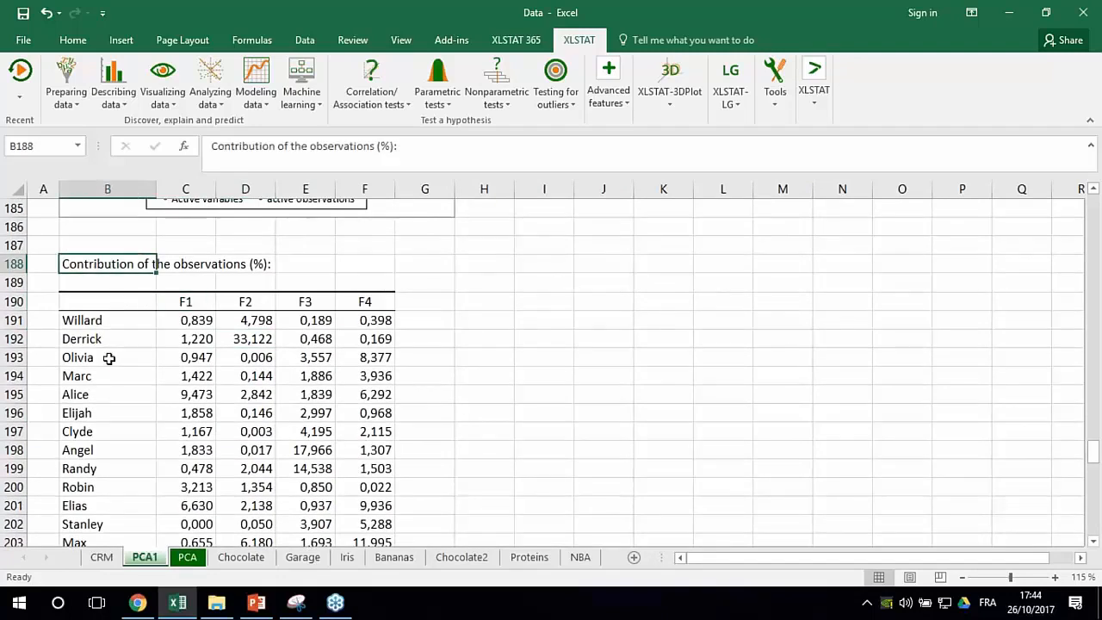
scroll(155, 391, down, 7)
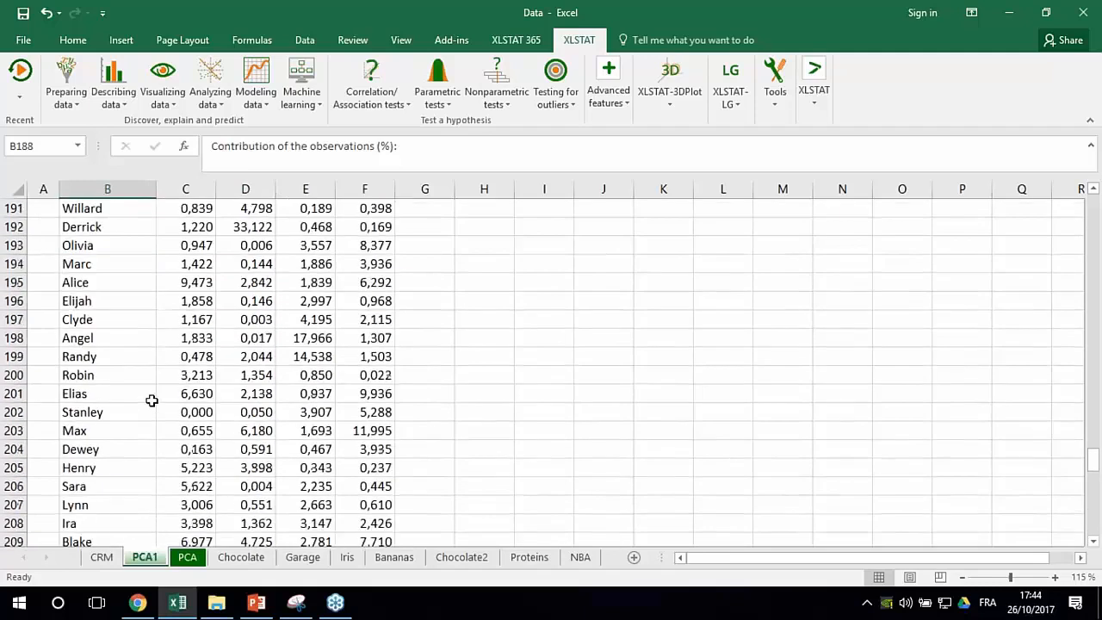
scroll(154, 403, down, 4)
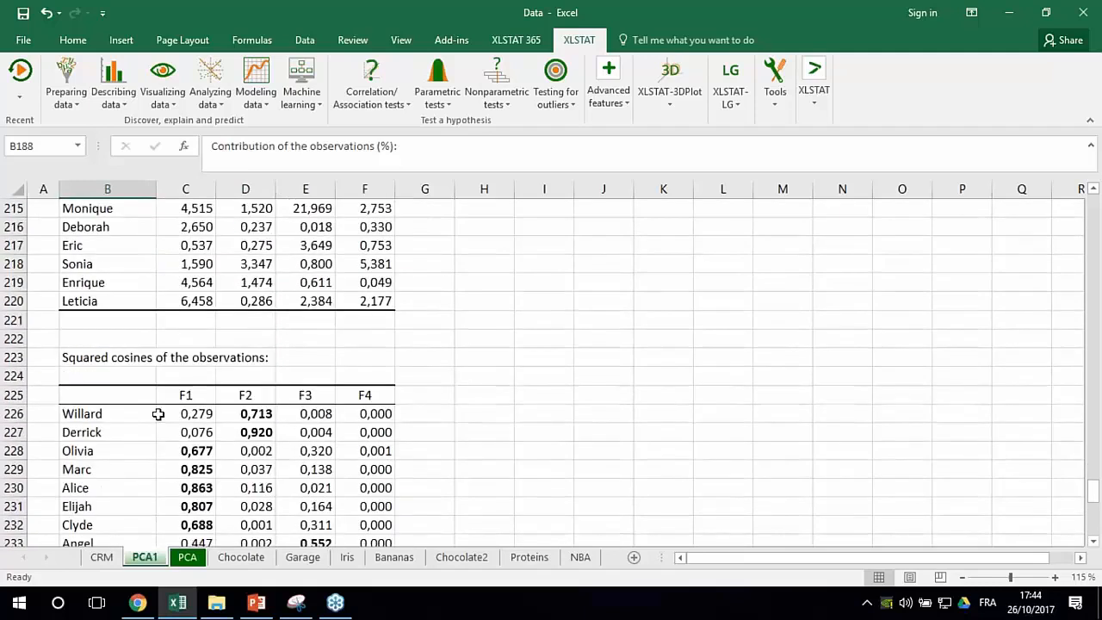
scroll(128, 359, down, 1)
click(196, 339)
click(198, 375)
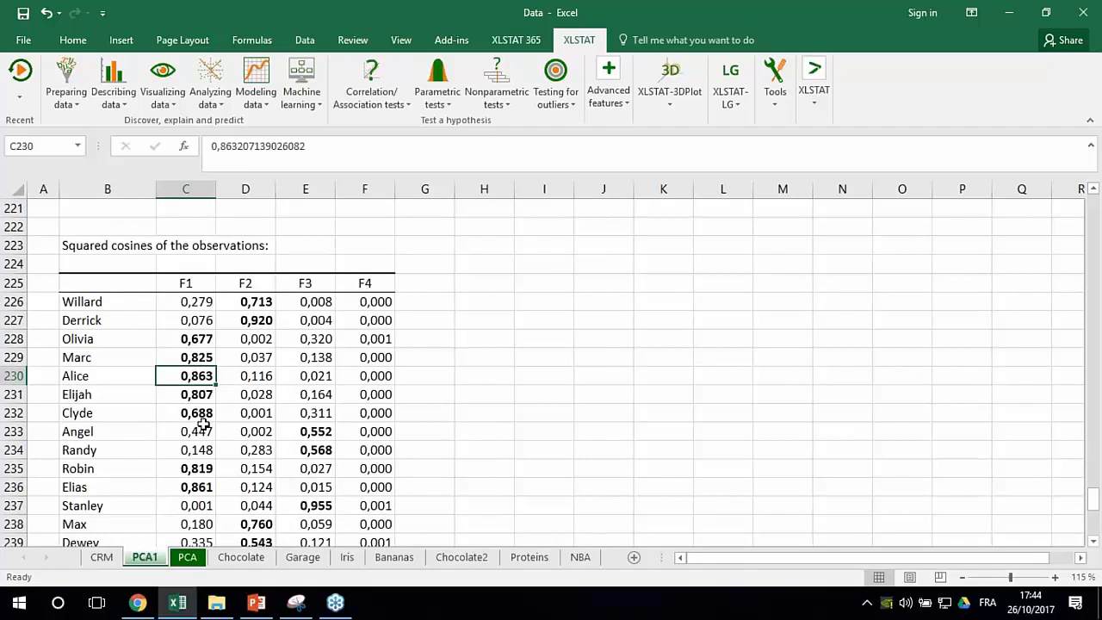
Step: Scan the bold squared cosines of the observations in the F1 column, and check the first observation's F2 value
drag(192, 342, 205, 506)
scroll(194, 469, down, 4)
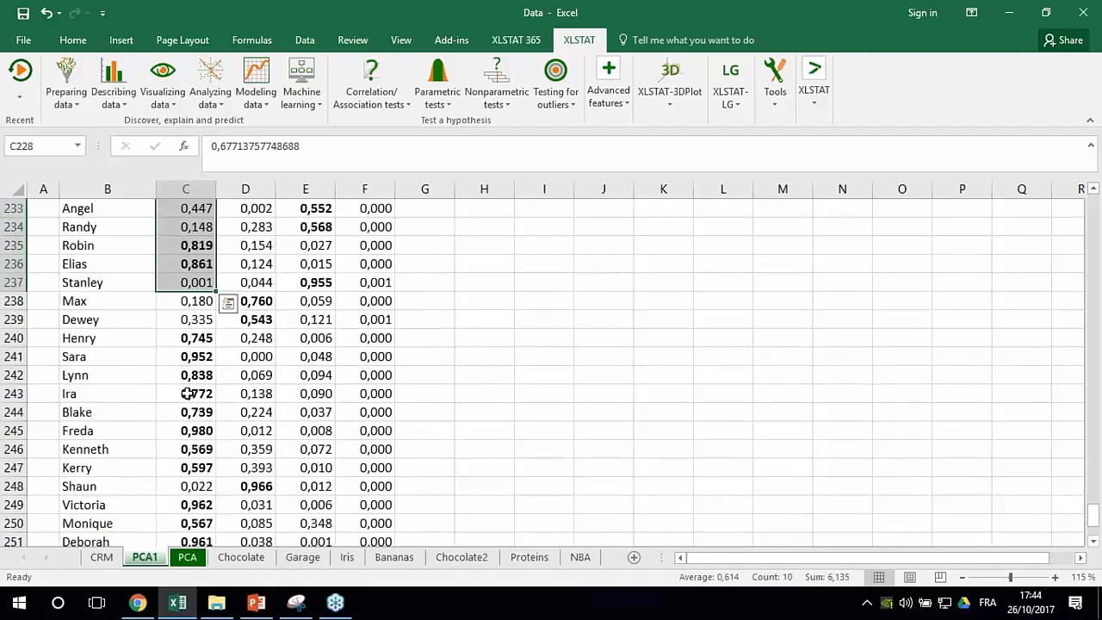
drag(194, 338, 197, 482)
scroll(198, 478, up, 4)
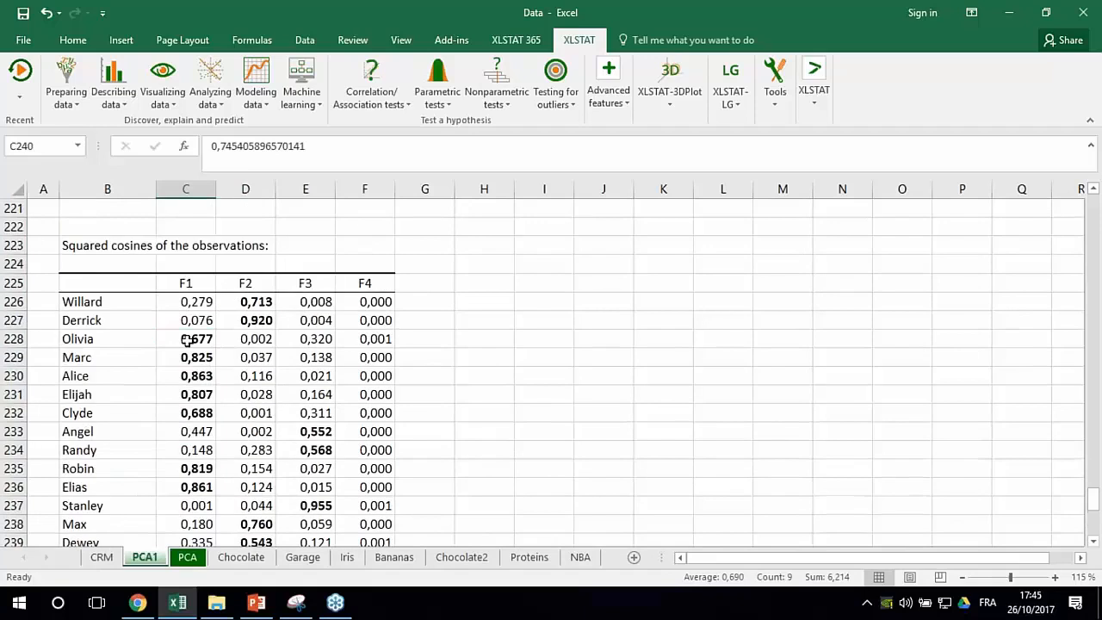
click(184, 282)
click(260, 302)
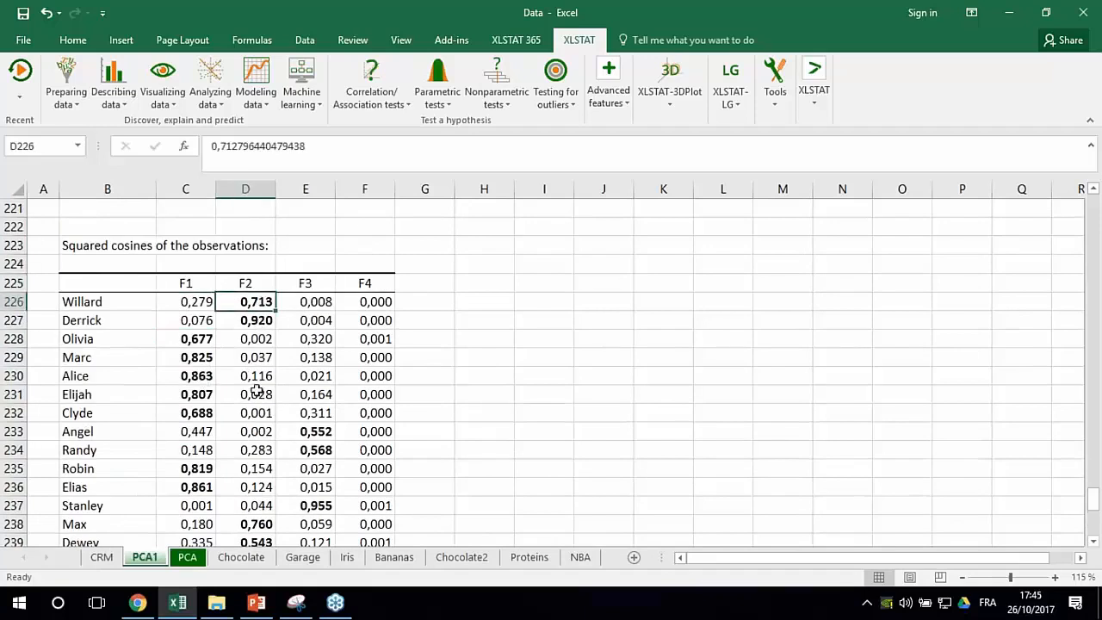
scroll(288, 392, down, 1)
scroll(284, 344, up, 1)
scroll(277, 351, up, 1)
Step: Switch to the ExploratoryStatistics1 presentation in PowerPoint, present from slide 26 and reveal its conclusion and closing question
key(alt+Tab)
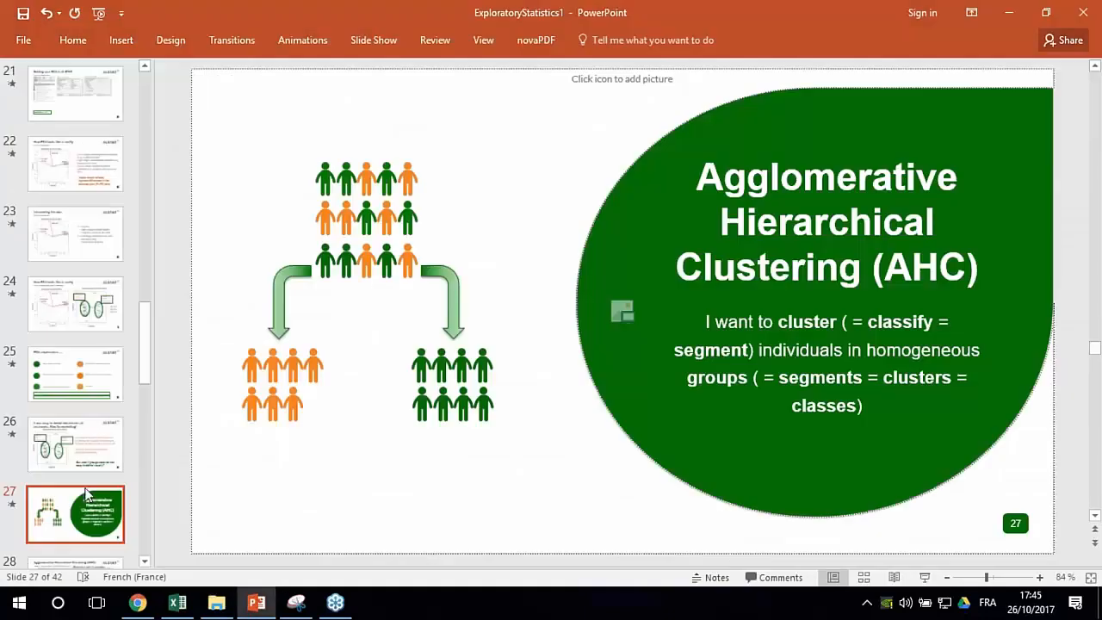
click(256, 602)
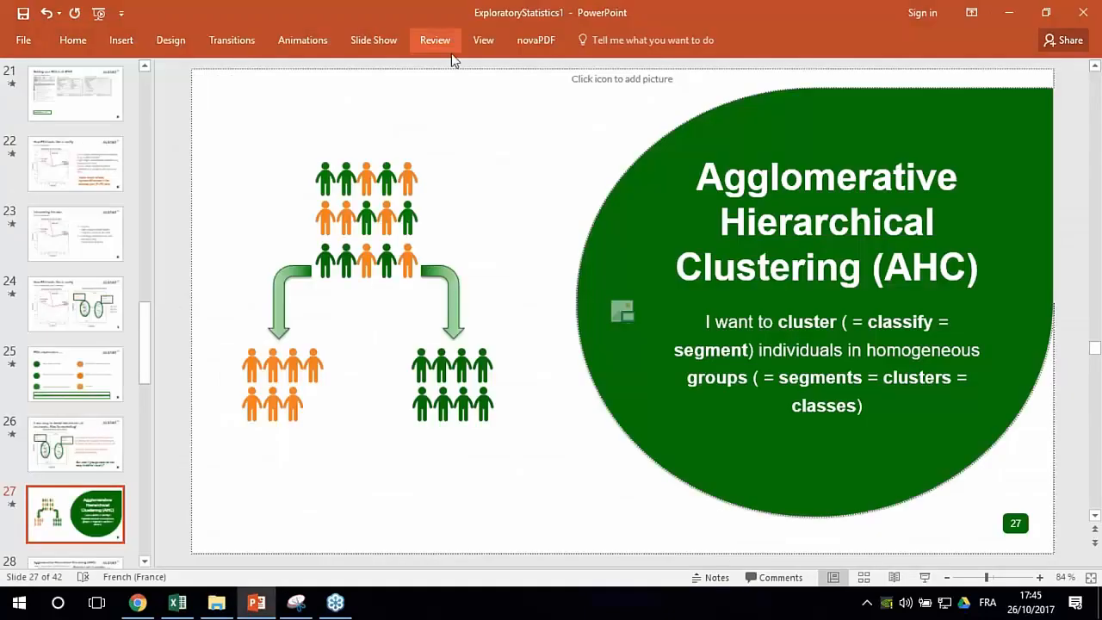
key(Up)
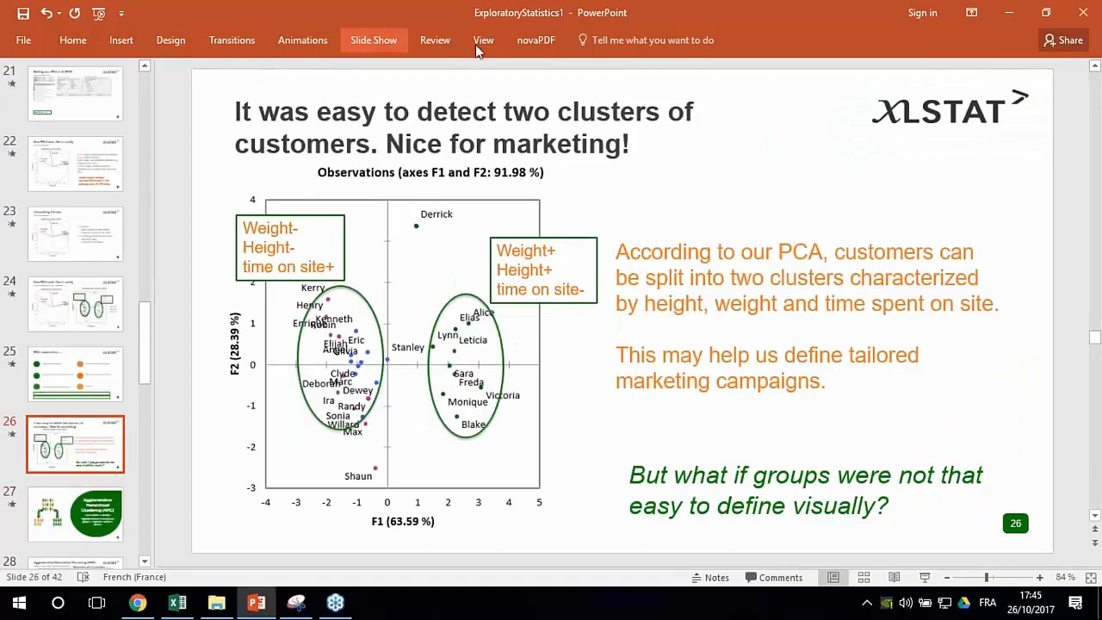
click(373, 40)
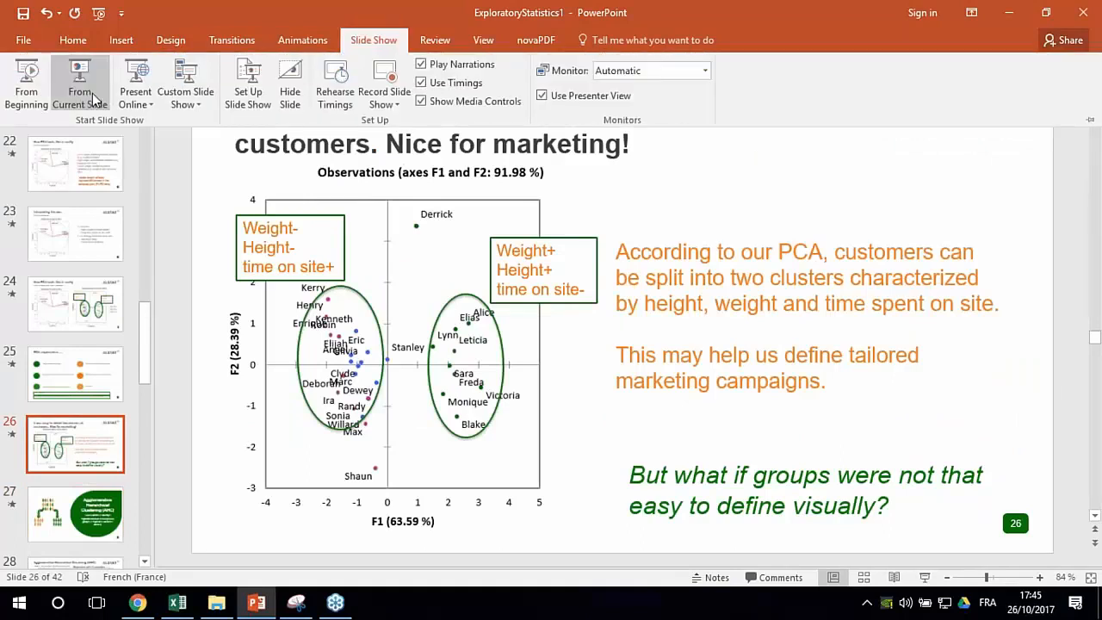
click(95, 98)
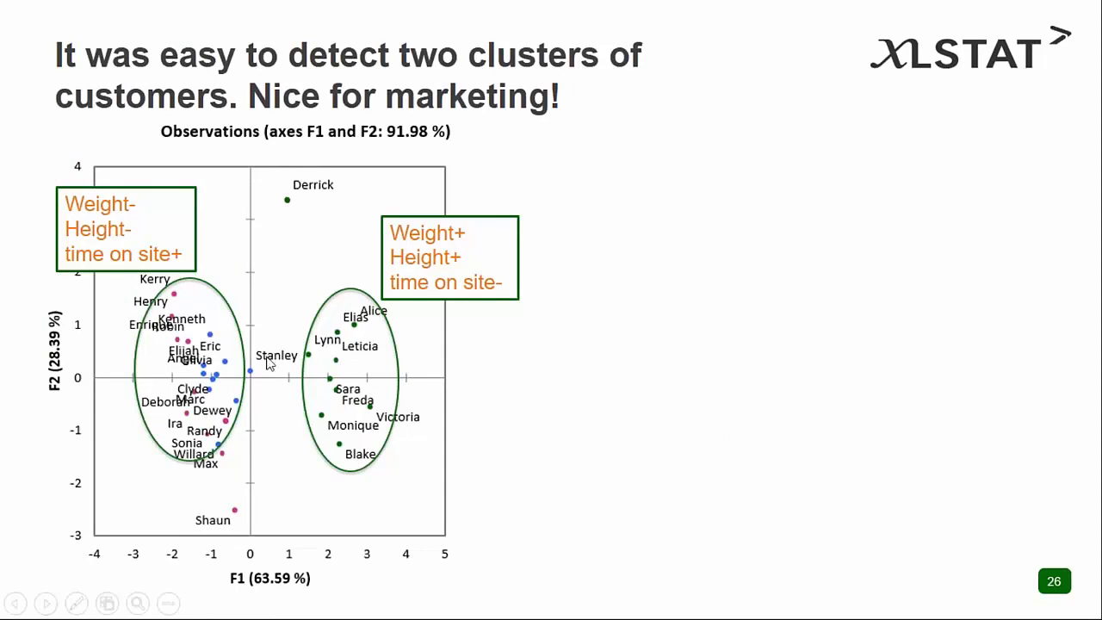
click(555, 357)
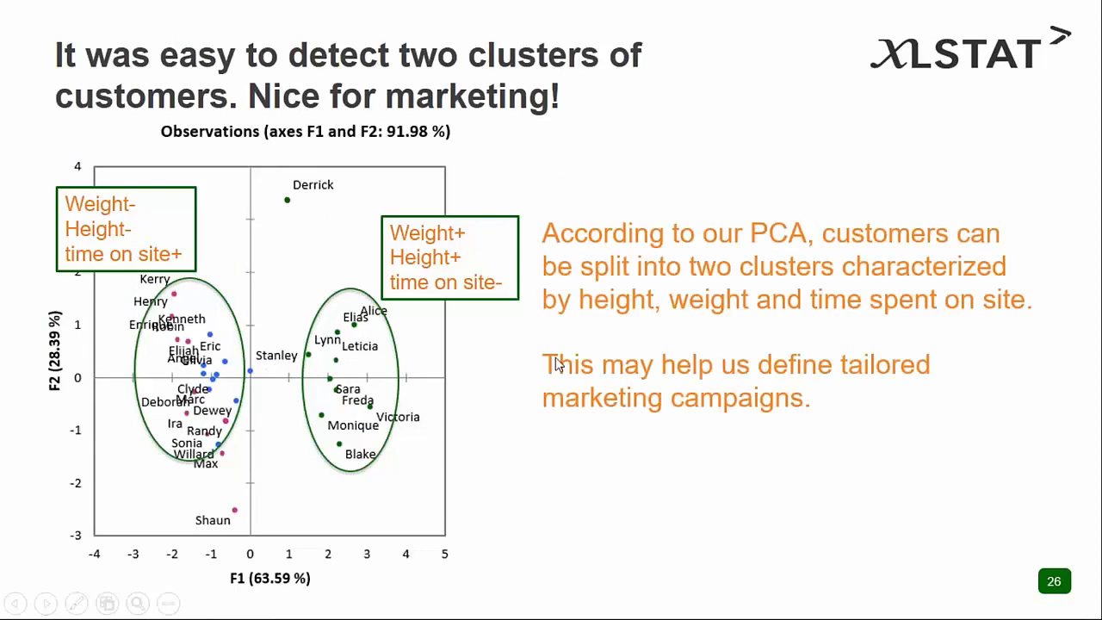
click(538, 379)
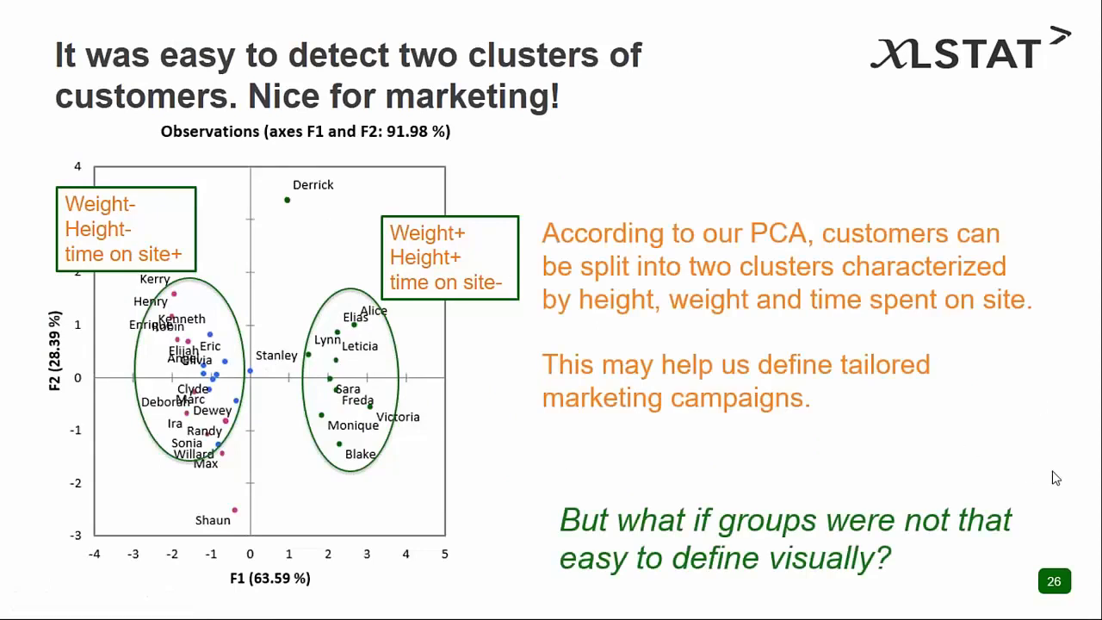
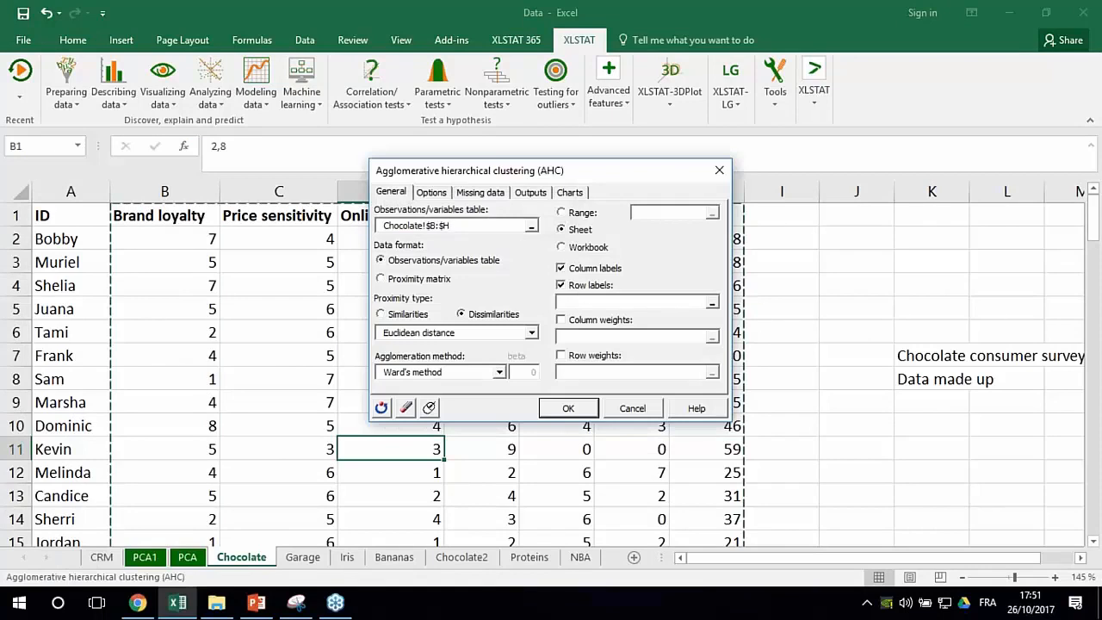
Step: Set column A of the Chocolate sheet as row labels, disable truncation and run the agglomerative hierarchical clustering
click(622, 302)
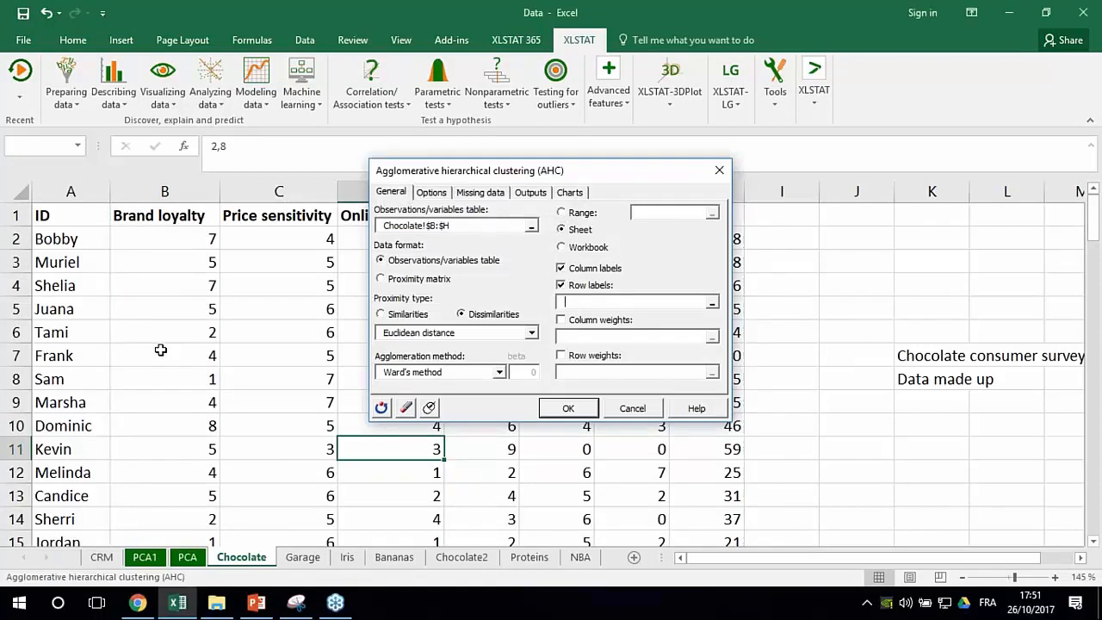
click(68, 191)
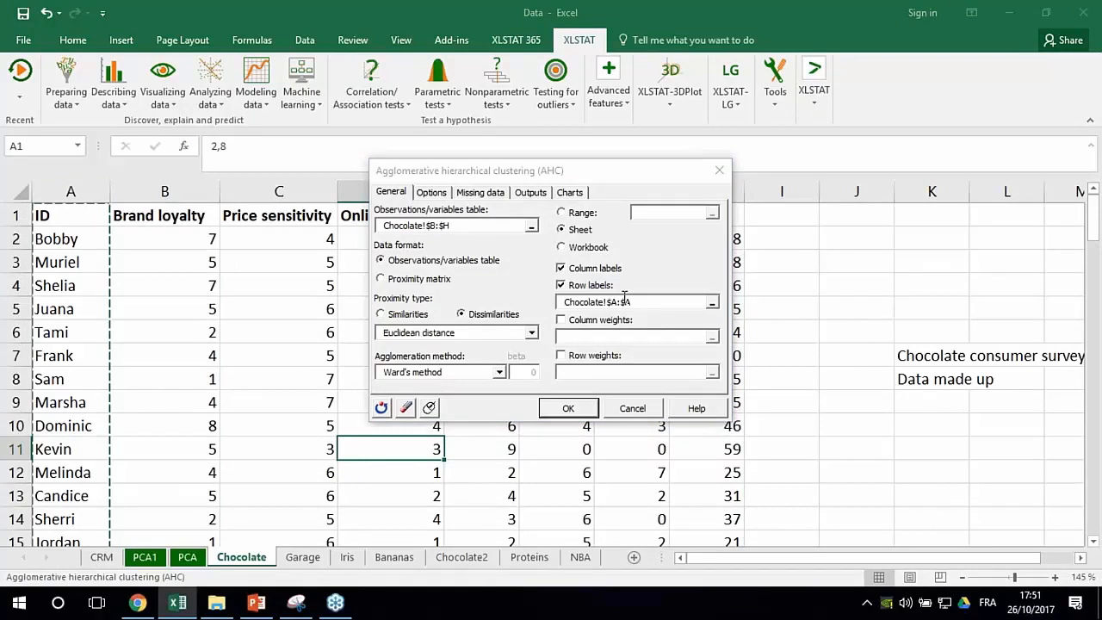
click(429, 193)
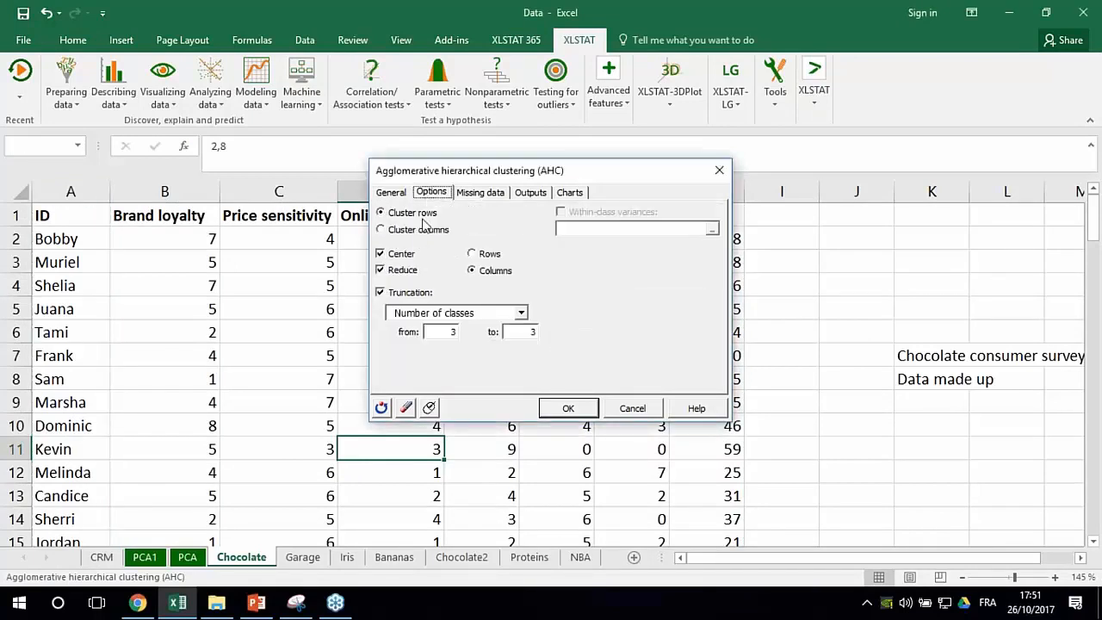
click(387, 296)
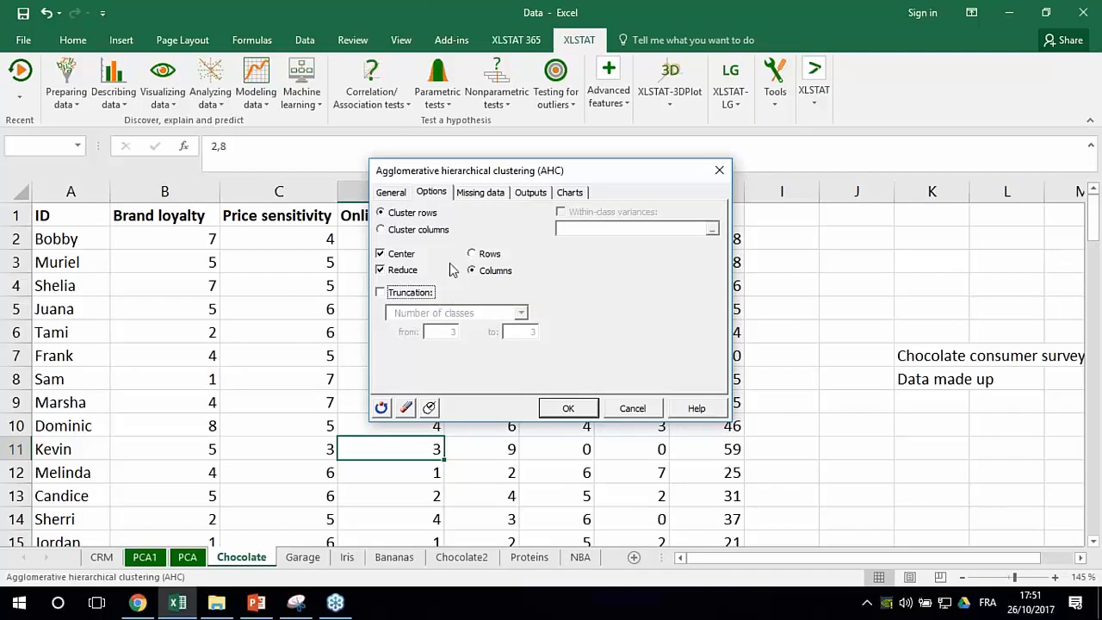
click(568, 405)
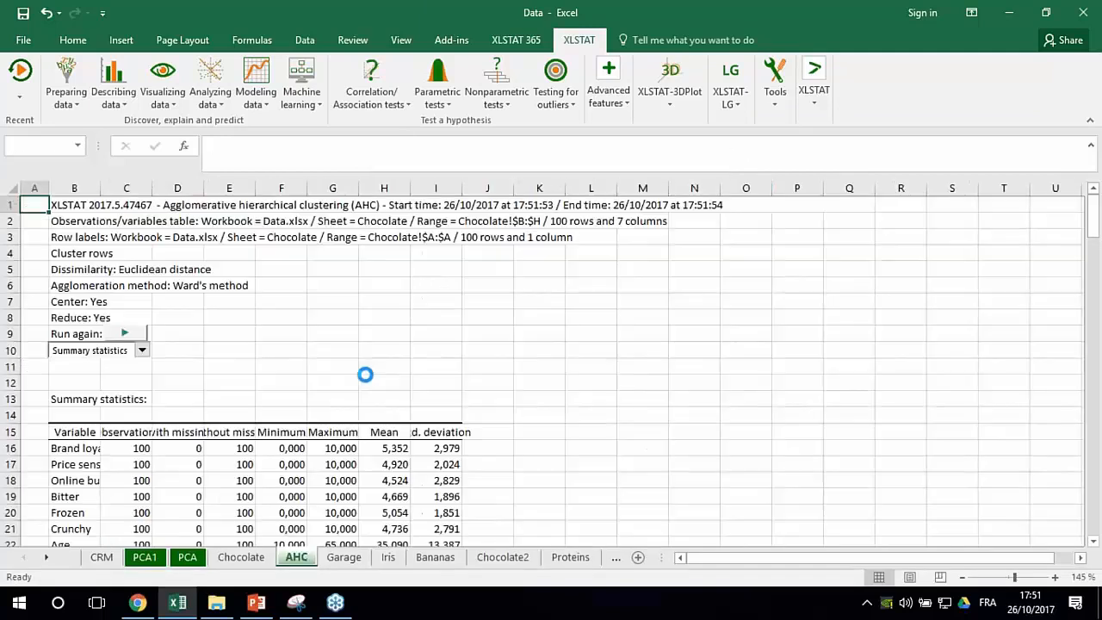
Step: Locate the dendrogram on the AHC sheet and widen the chart to column O
click(372, 372)
ctrl+scroll(372, 372, up, 1)
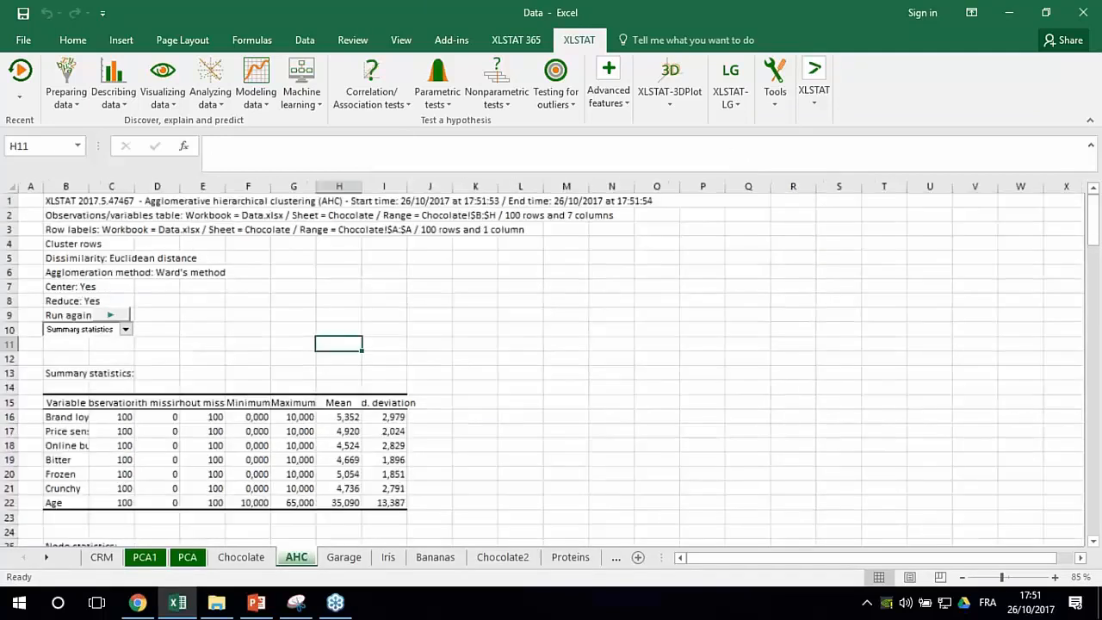
scroll(372, 384, down, 3)
scroll(372, 389, down, 20)
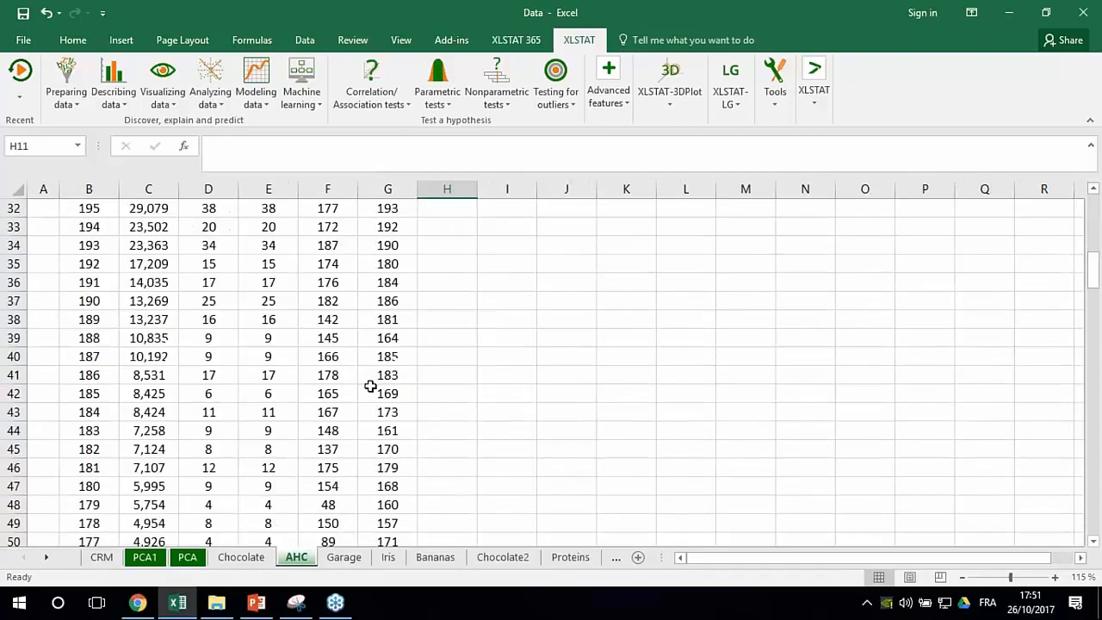
scroll(371, 387, down, 20)
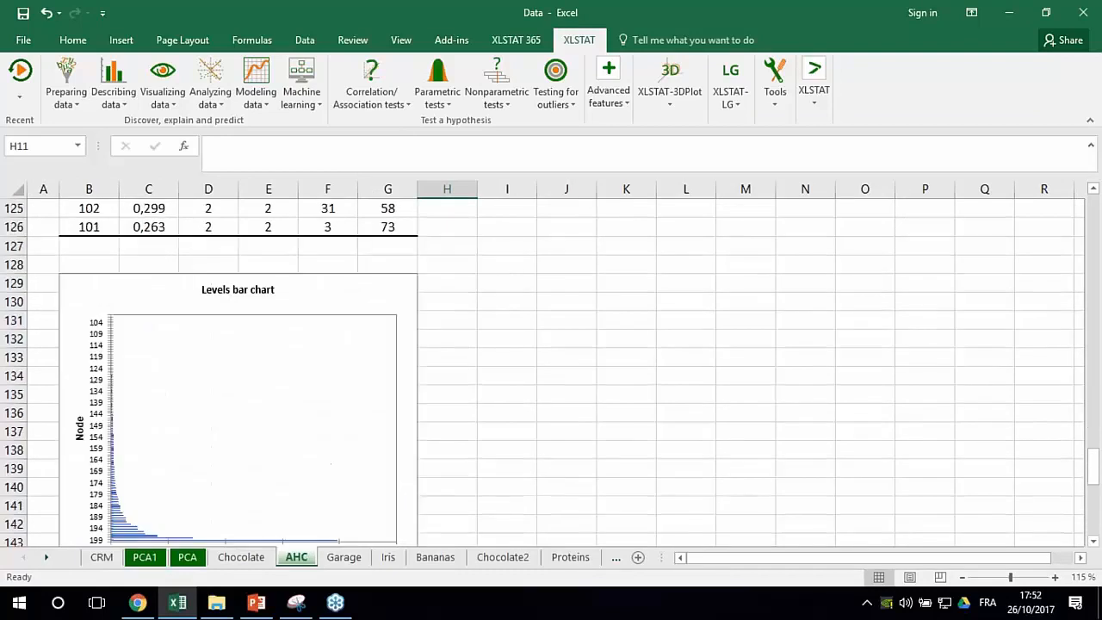
scroll(394, 382, up, 2)
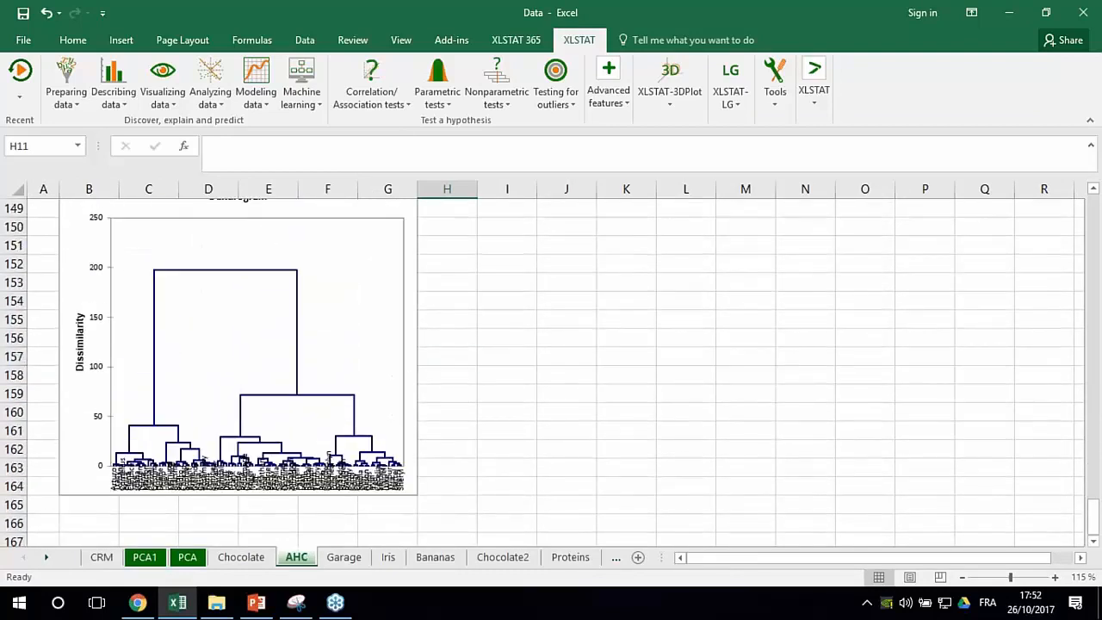
click(437, 357)
click(411, 357)
drag(417, 337, 856, 337)
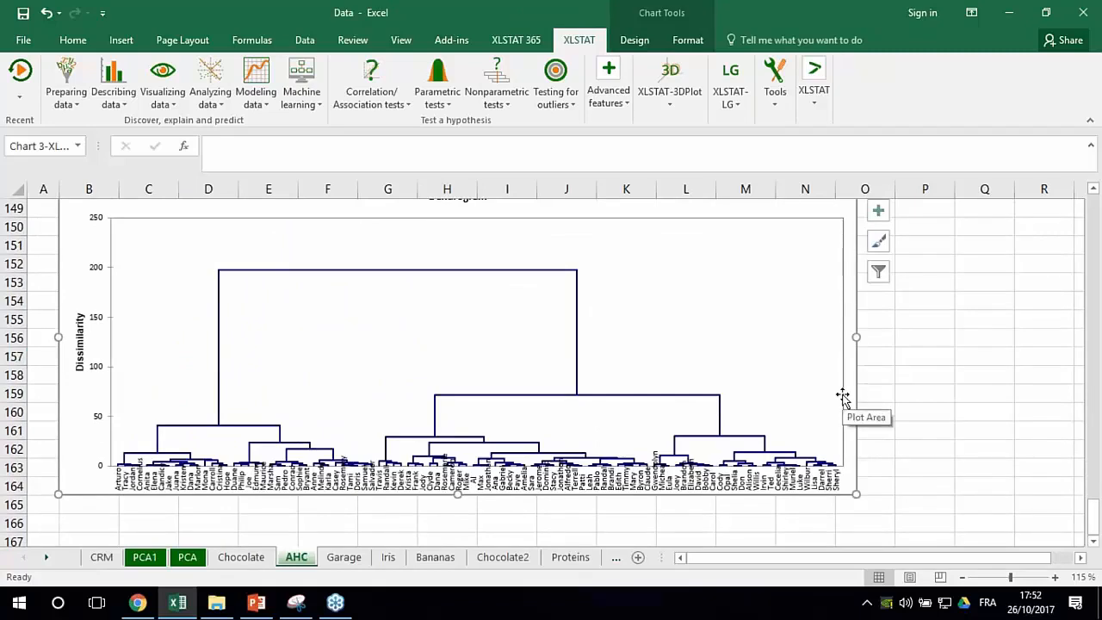
Step: Inspect the last observations at the base of the widened dendrogram and how they join into branches
scroll(840, 405, up, 1)
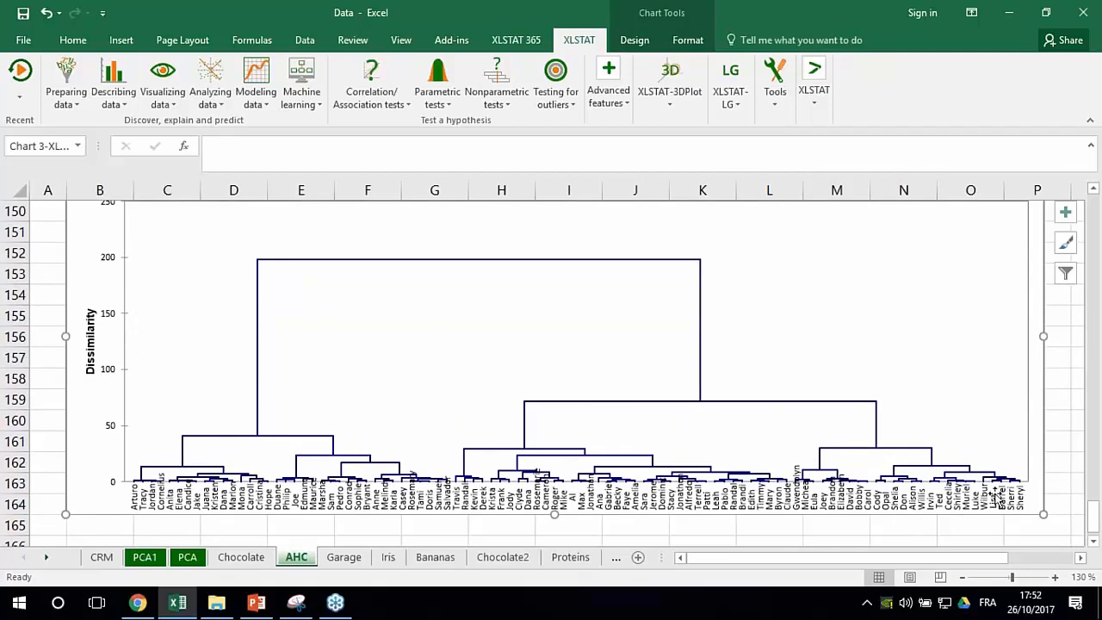
click(1016, 498)
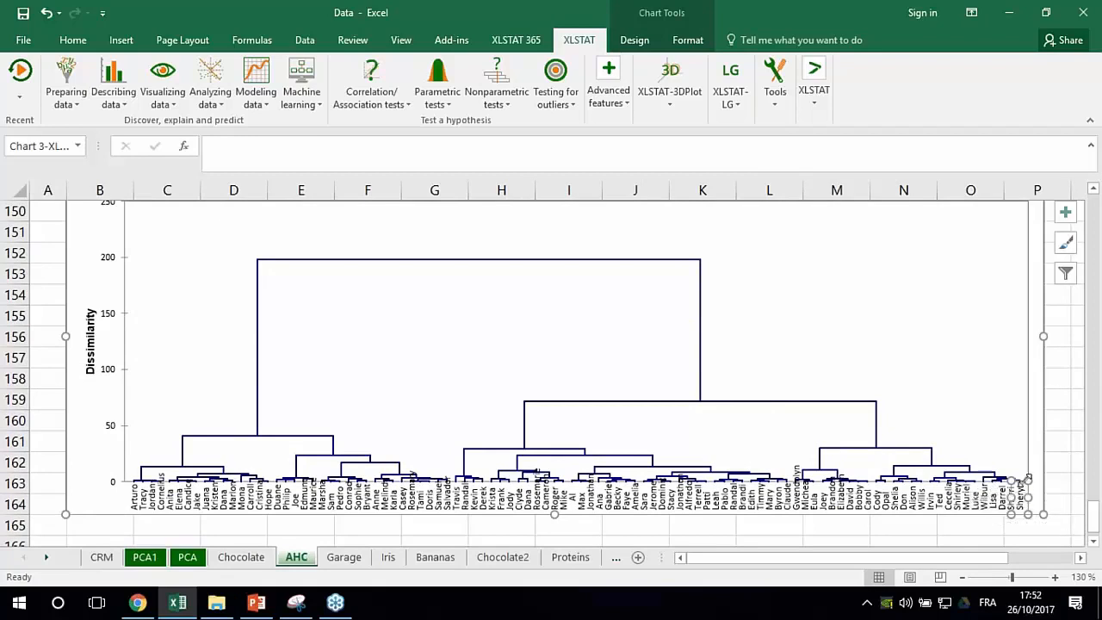
click(1021, 486)
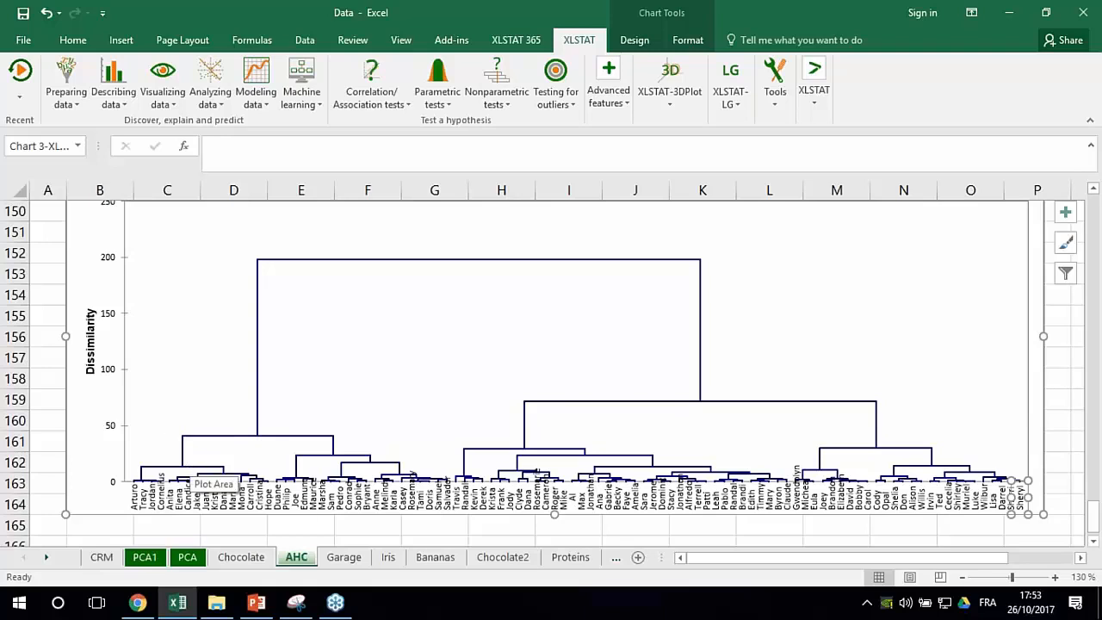
Step: Rerun the agglomerative hierarchical clustering on the Chocolate data with truncation enabled and the number of classes from 3 to 3
click(199, 86)
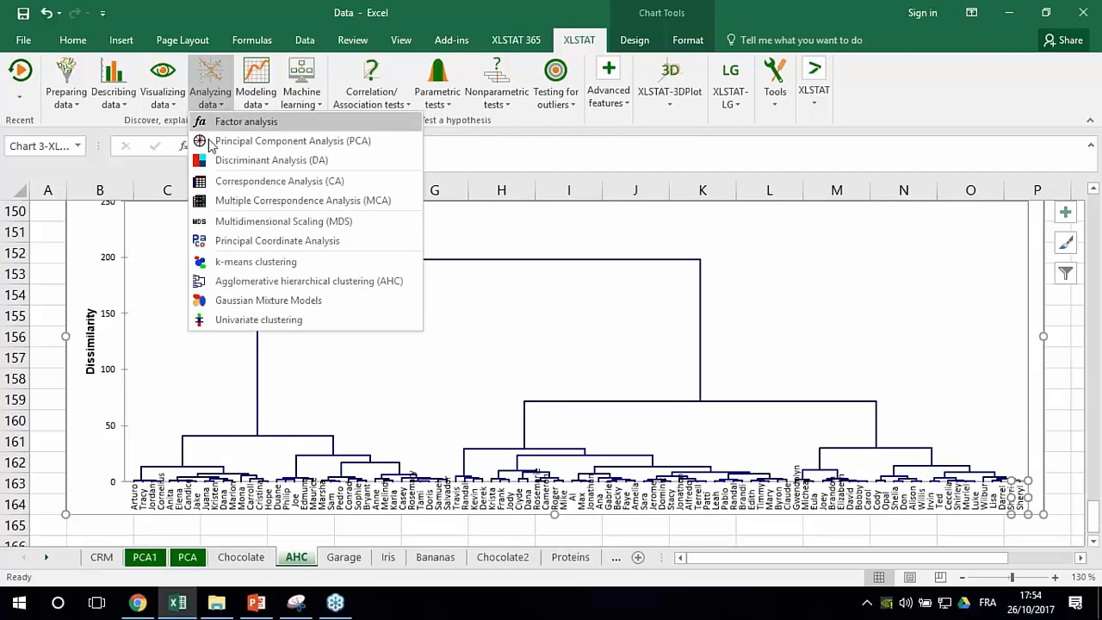
click(245, 289)
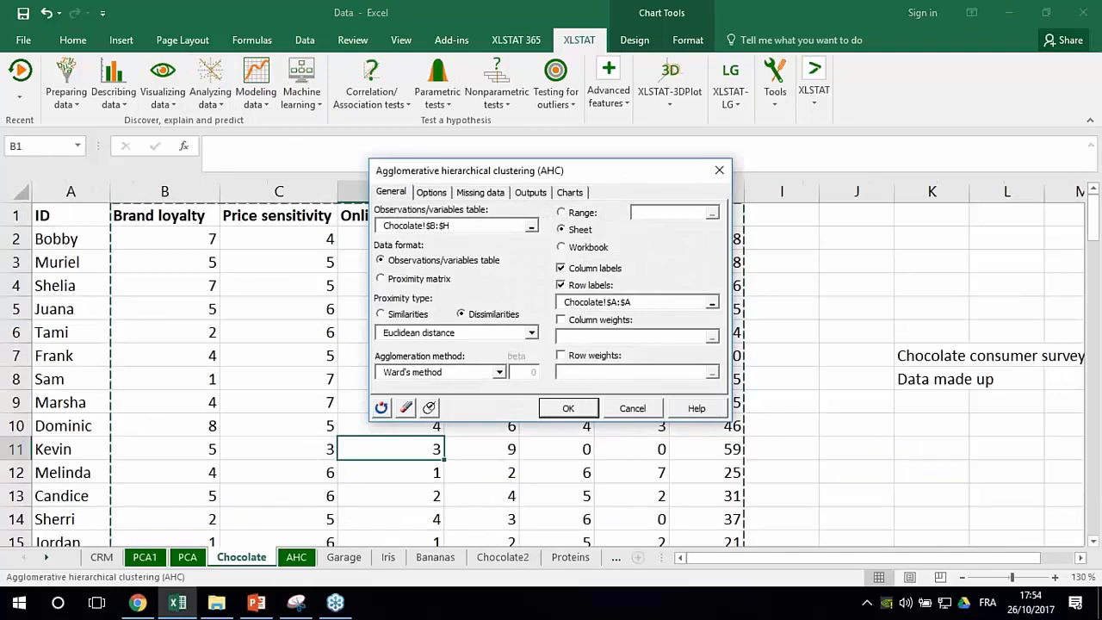
click(439, 195)
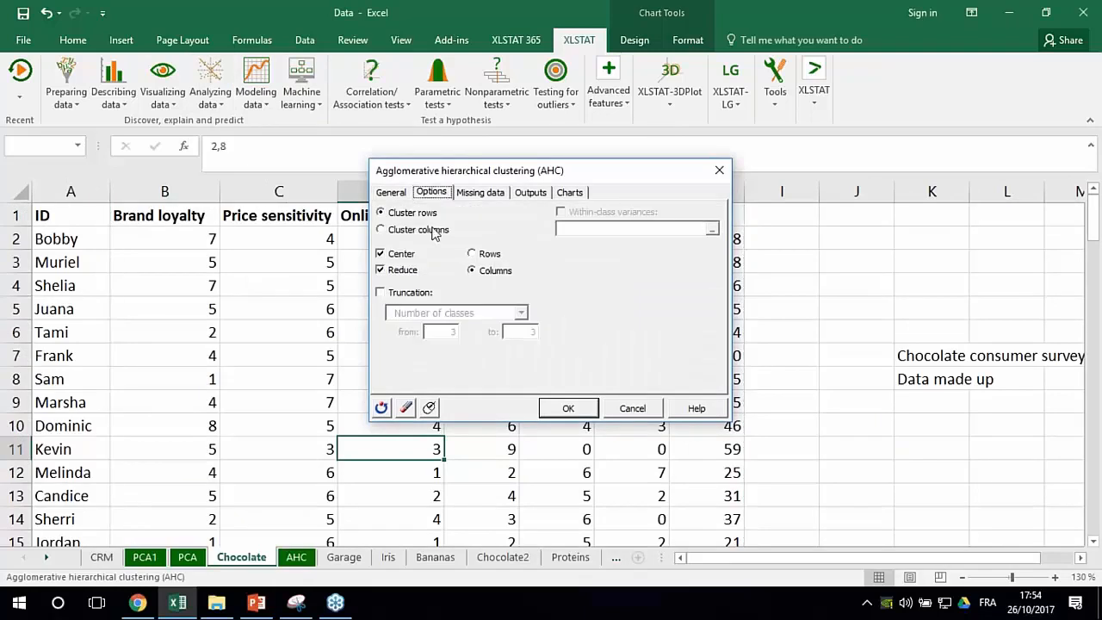
click(411, 294)
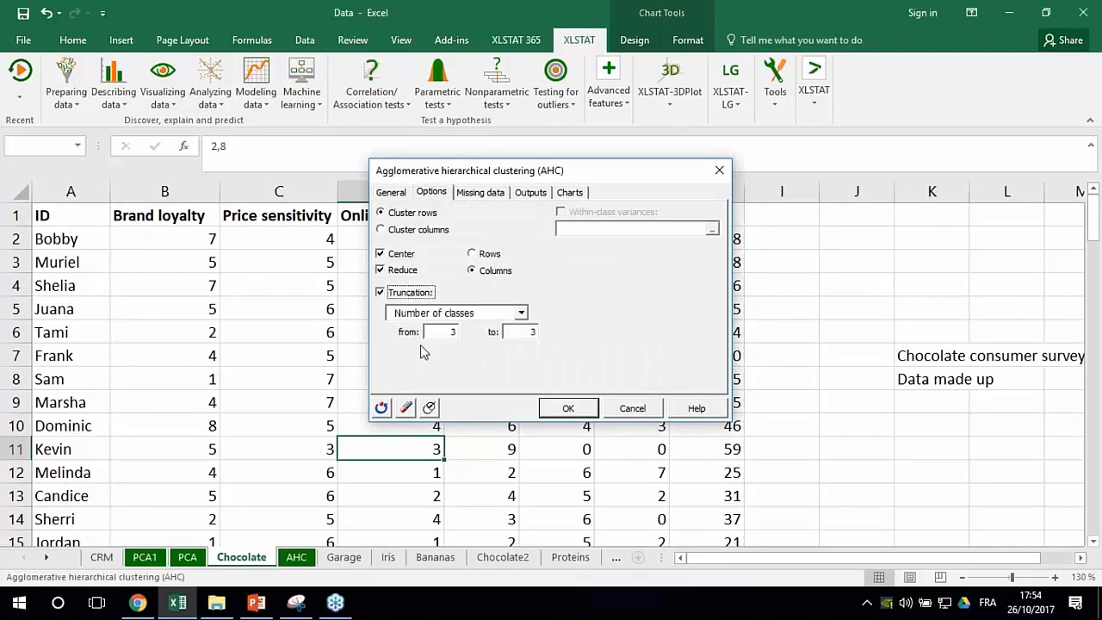
double_click(430, 333)
double_click(532, 331)
double_click(435, 333)
click(558, 410)
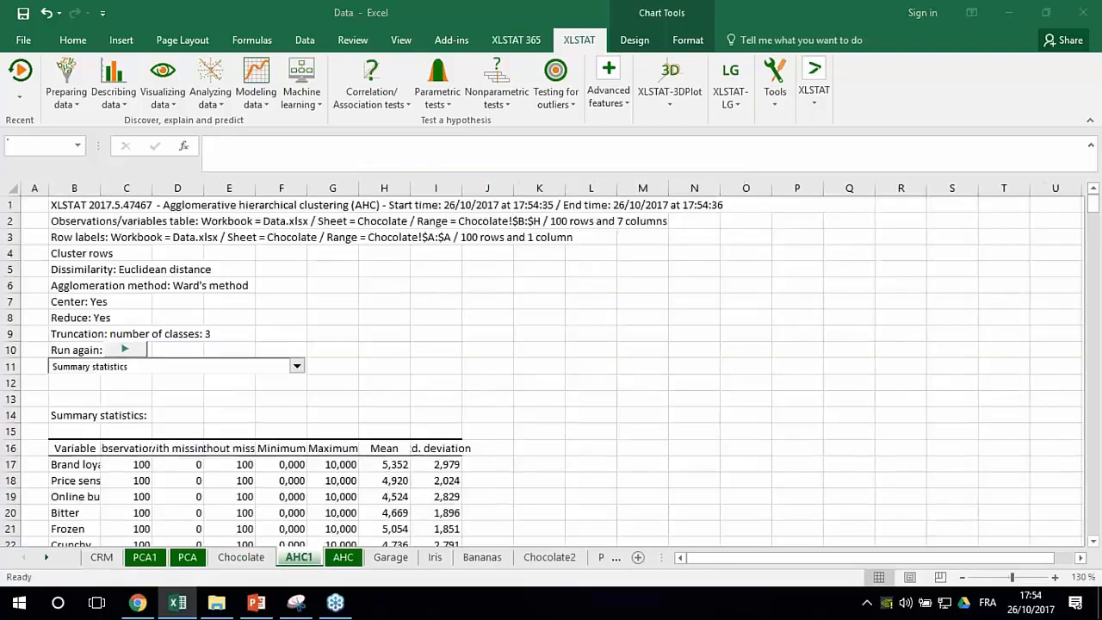
Step: Locate the dendrogram with the truncation line on the AHC1 sheet and widen the chart to column K
scroll(384, 403, down, 14)
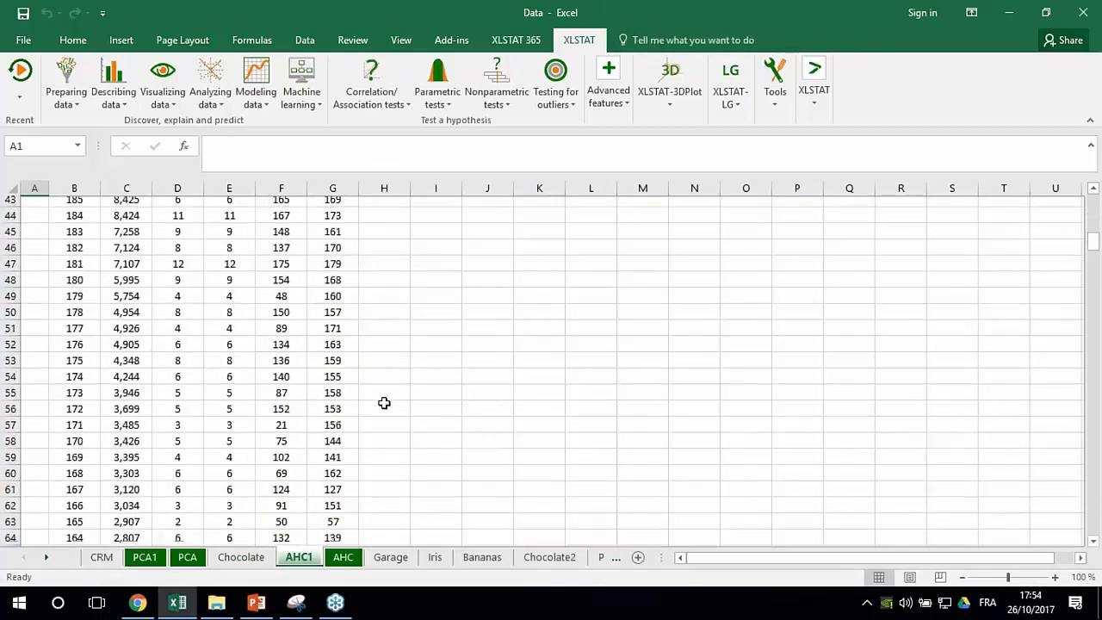
scroll(384, 403, down, 20)
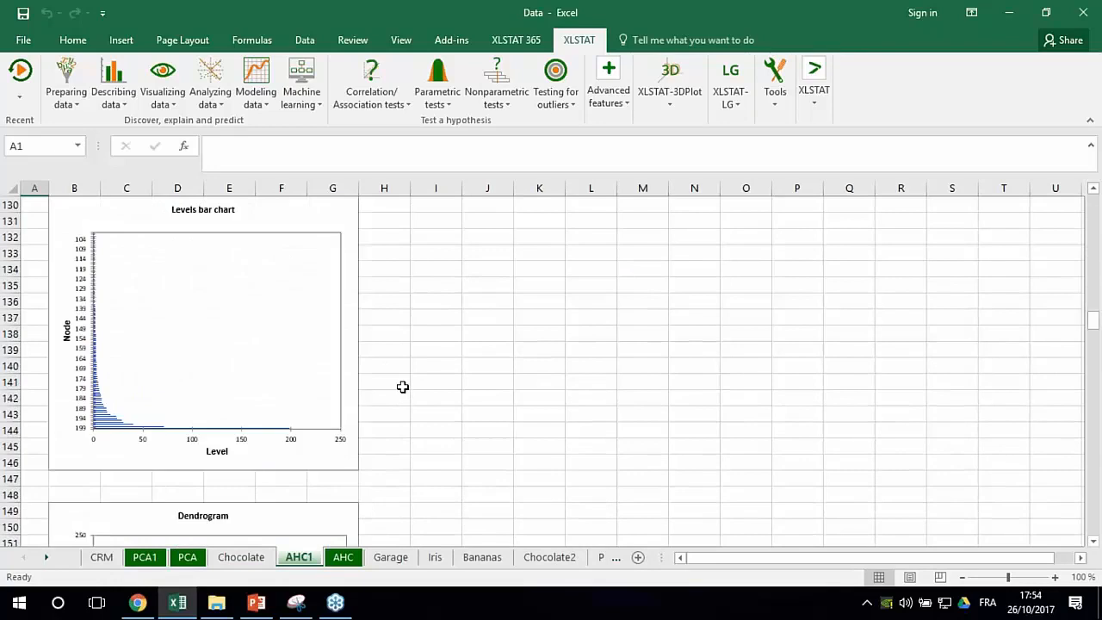
scroll(402, 388, down, 8)
ctrl+scroll(402, 388, up, 4)
scroll(523, 423, up, 2)
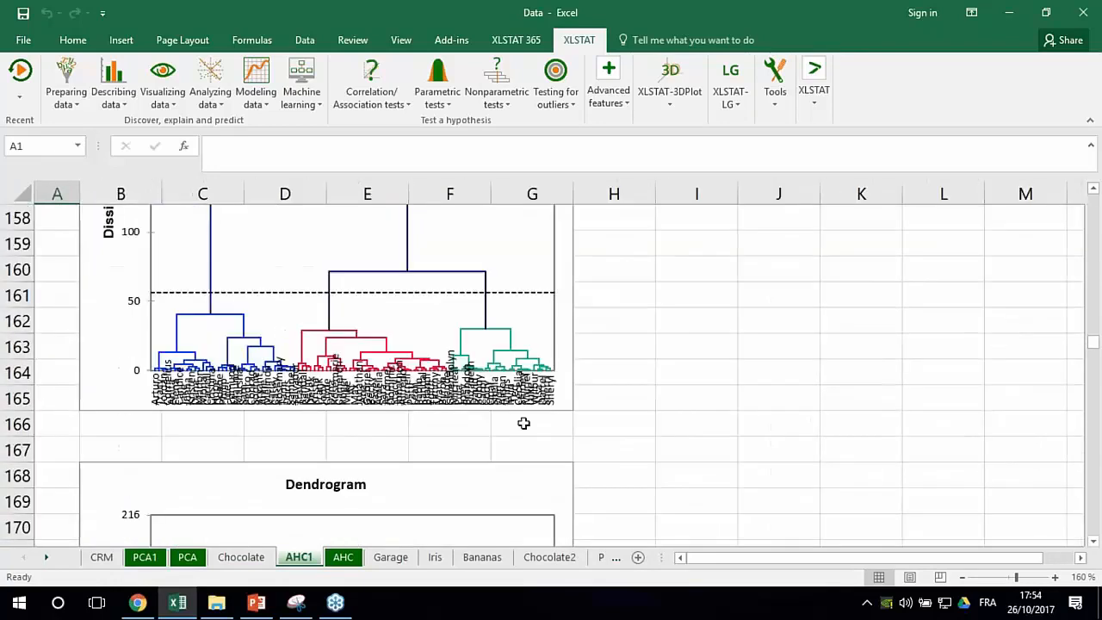
scroll(551, 413, down, 1)
scroll(642, 364, up, 3)
ctrl+scroll(627, 378, up, 1)
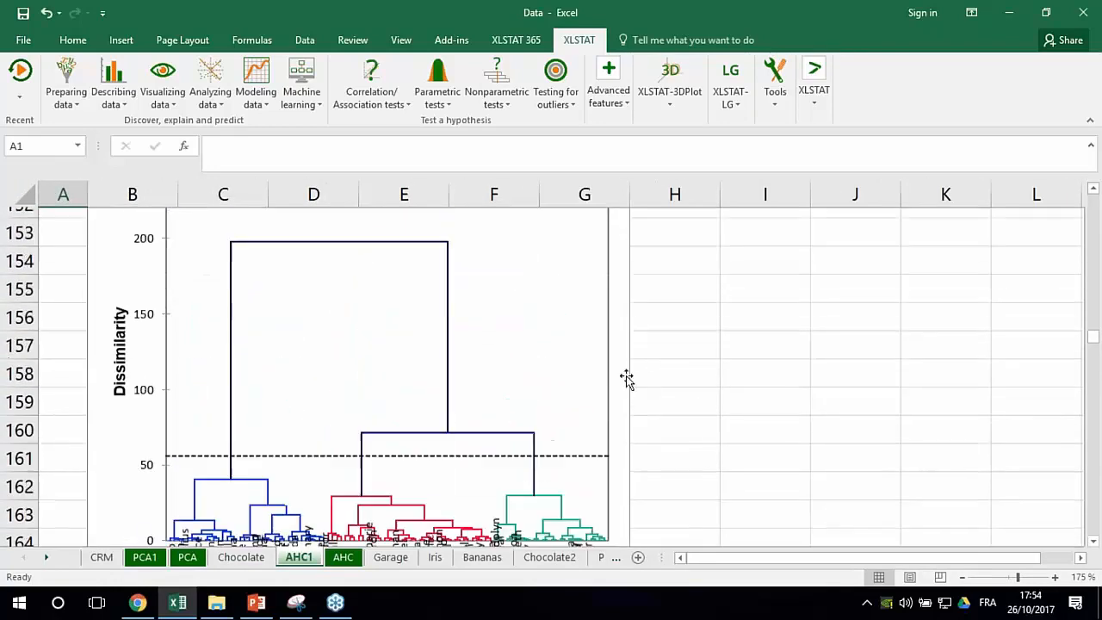
click(621, 358)
drag(629, 334, 748, 335)
scroll(675, 385, down, 1)
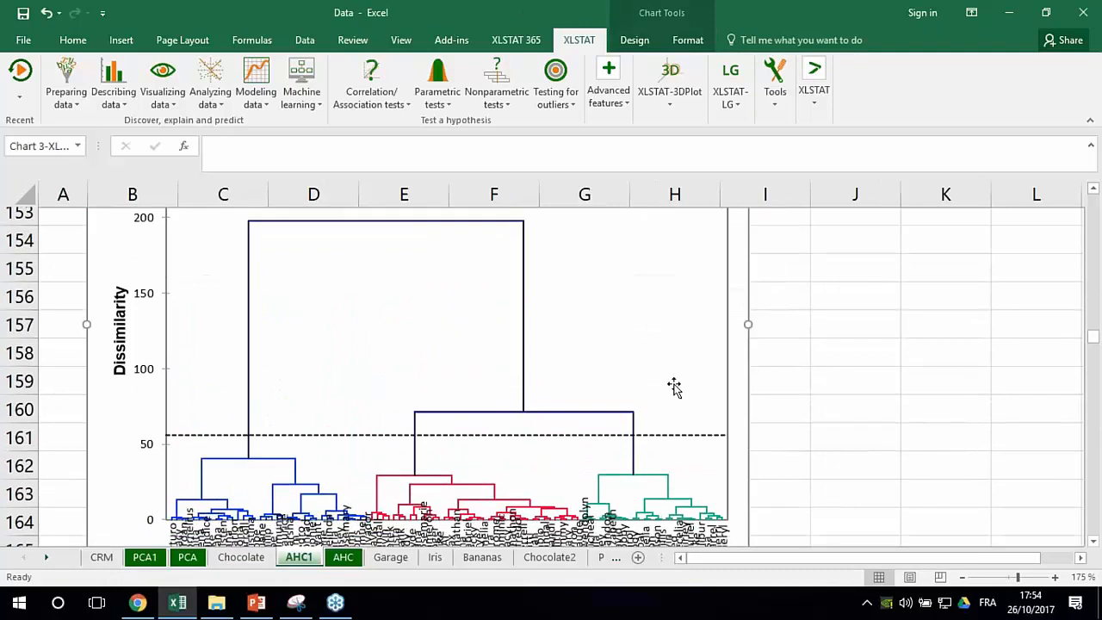
scroll(674, 387, down, 1)
drag(746, 252, 997, 251)
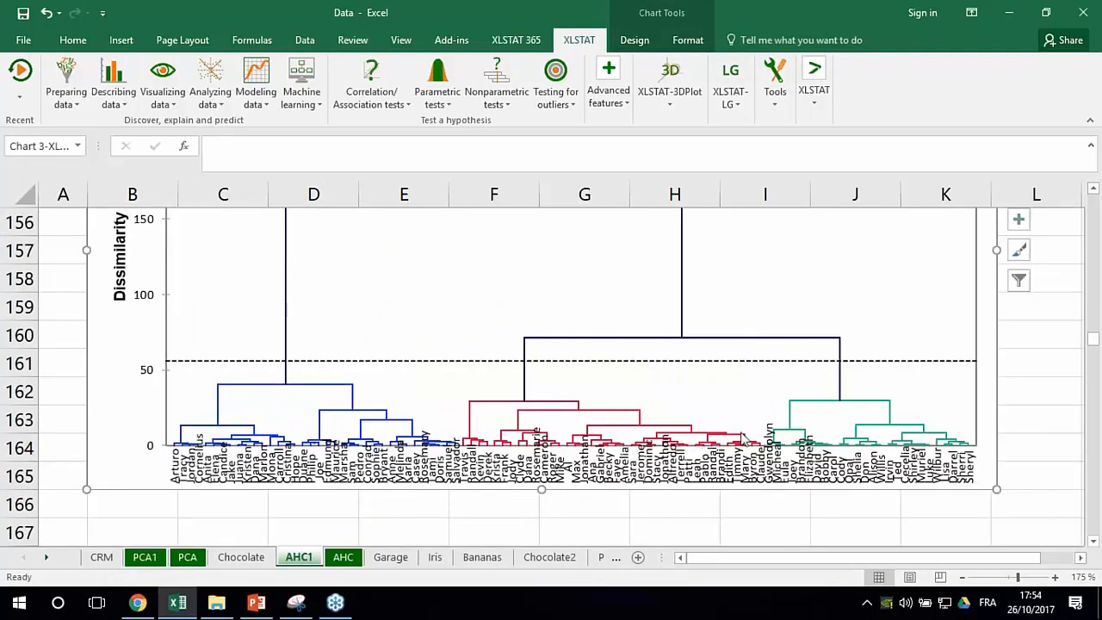
drag(1010, 558, 1011, 558)
scroll(984, 439, up, 1)
scroll(999, 447, down, 1)
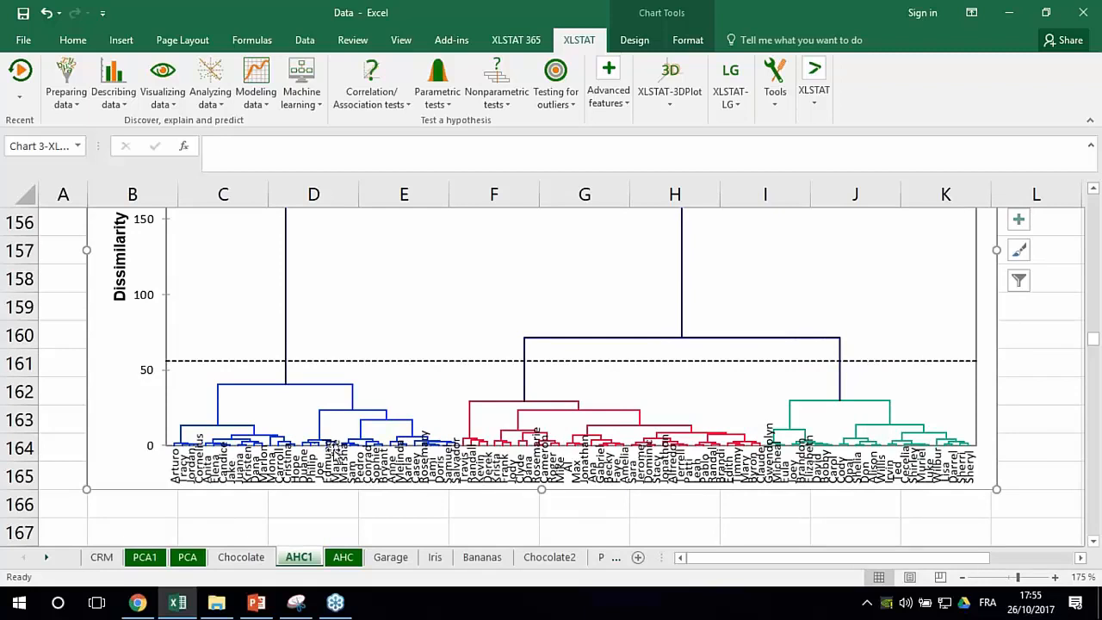
Step: Locate the Results by class table below the dendrograms and the variance decomposition on the AHC1 sheet
scroll(343, 452, down, 1)
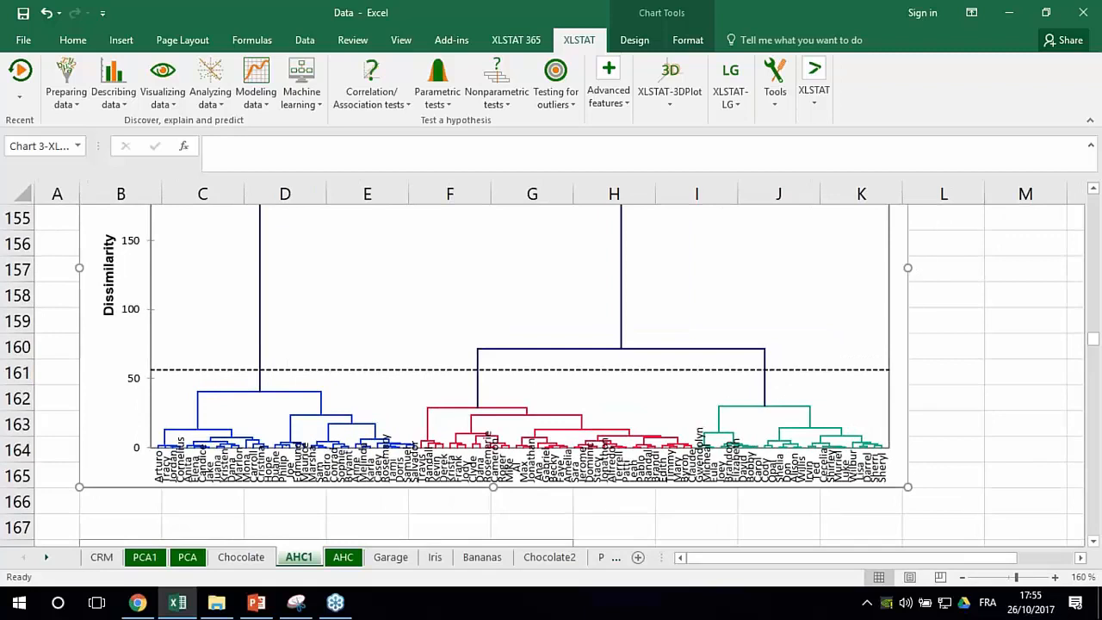
scroll(343, 452, down, 7)
scroll(226, 437, down, 1)
scroll(227, 438, down, 6)
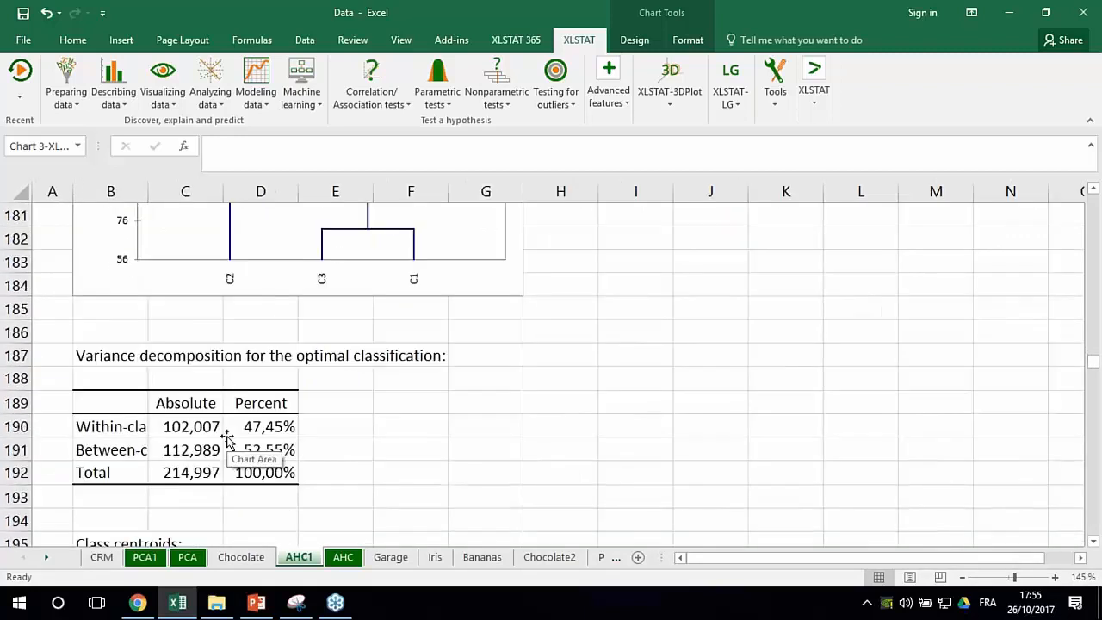
scroll(226, 437, down, 12)
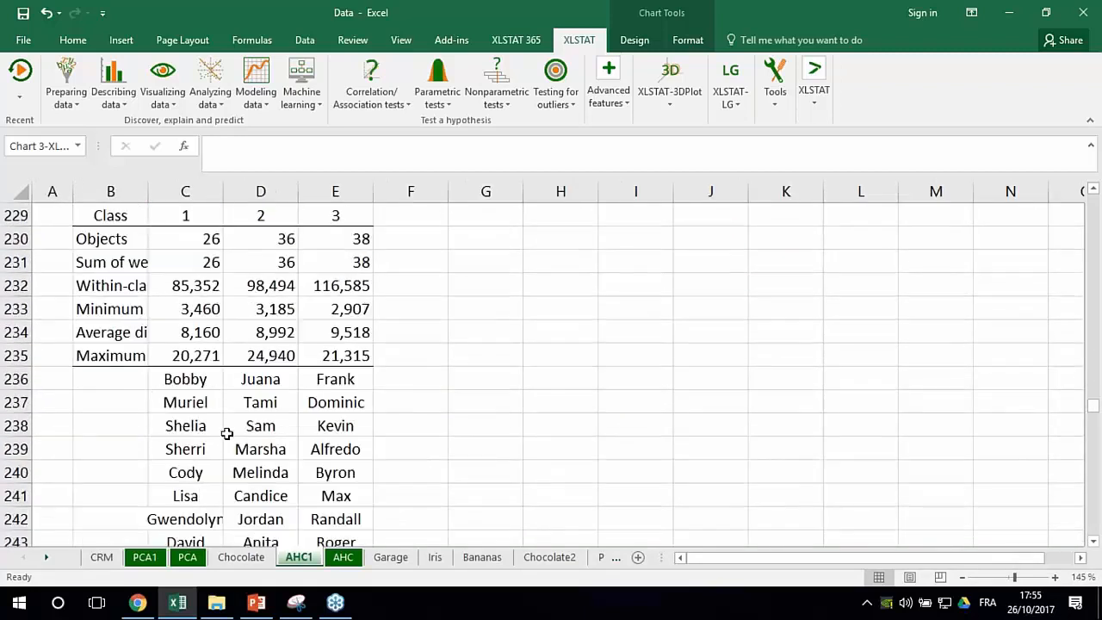
scroll(239, 425, down, 1)
scroll(216, 406, up, 1)
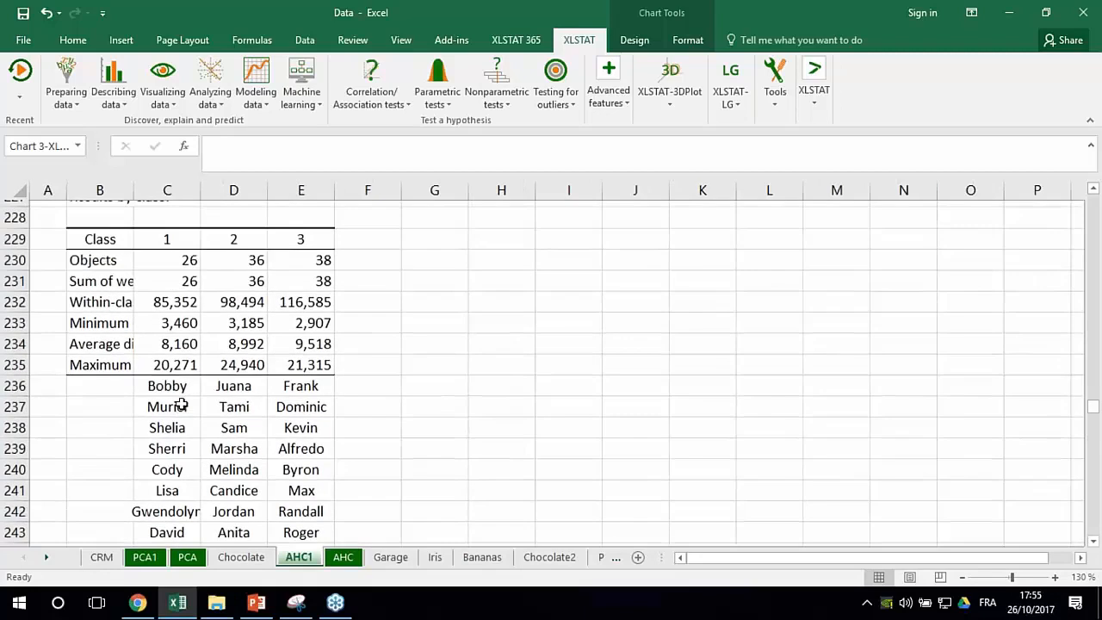
Step: Examine which observations are listed under classes 1, 2 and 3 in the Results by class table
click(167, 445)
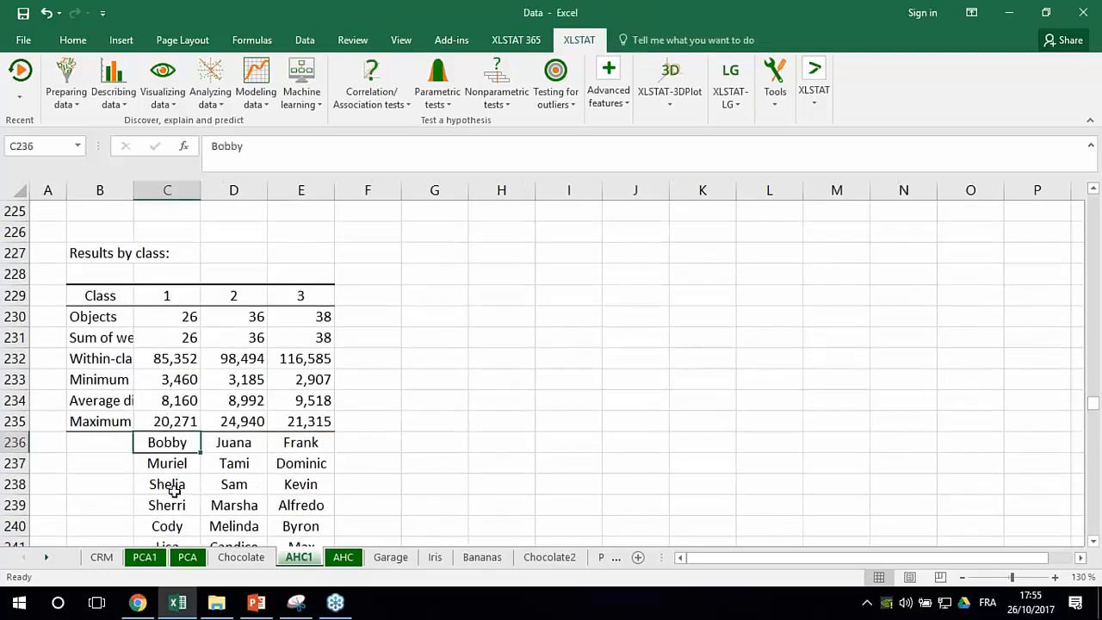
click(168, 465)
click(231, 463)
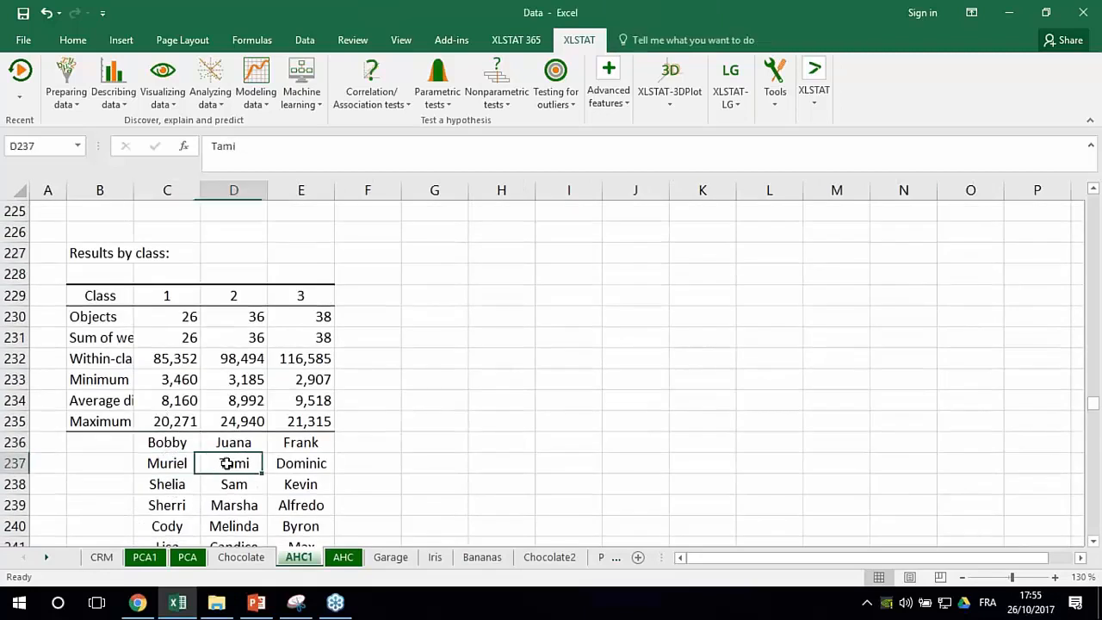
click(311, 465)
click(165, 296)
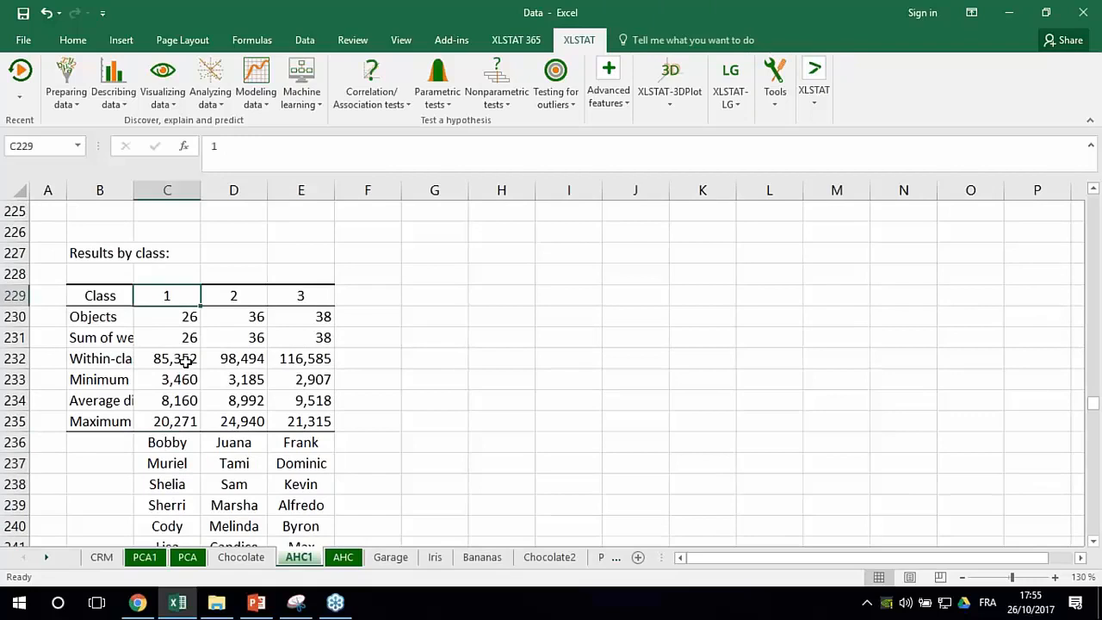
click(168, 484)
click(177, 445)
click(169, 297)
click(237, 465)
click(244, 301)
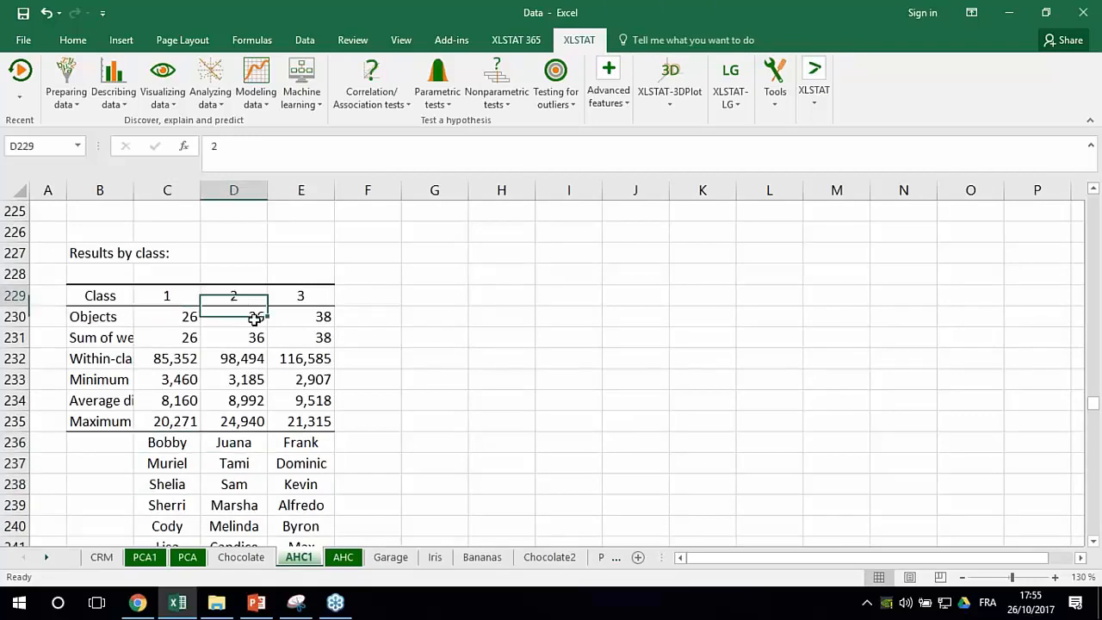
click(309, 442)
click(301, 295)
Step: Find the Results by object table and widen column B so the Observation header fits
scroll(280, 428, down, 2)
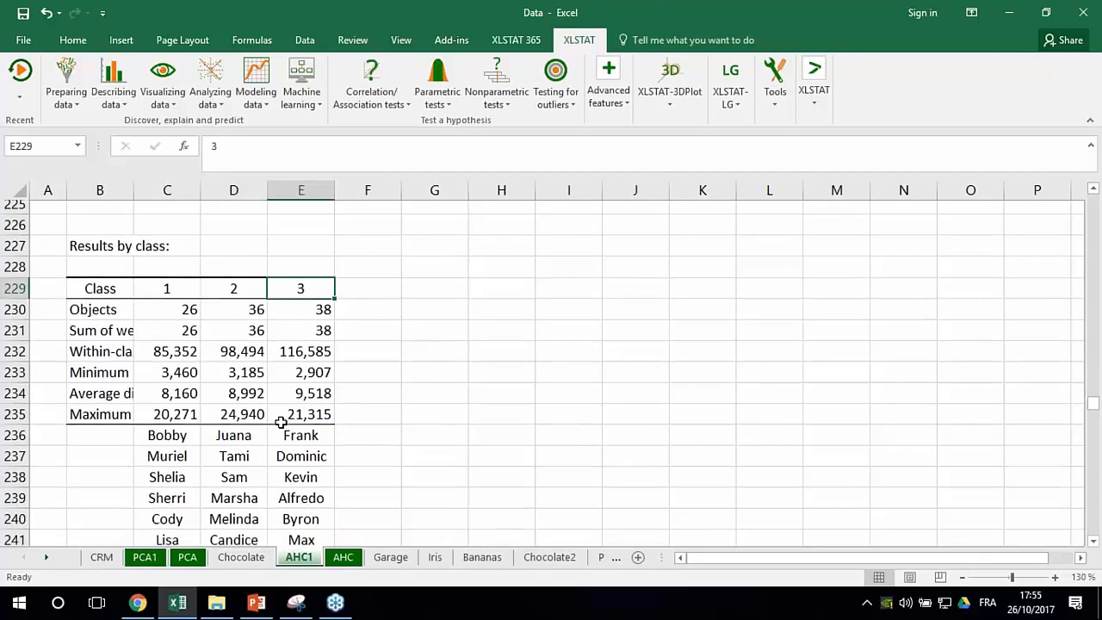
scroll(280, 428, down, 14)
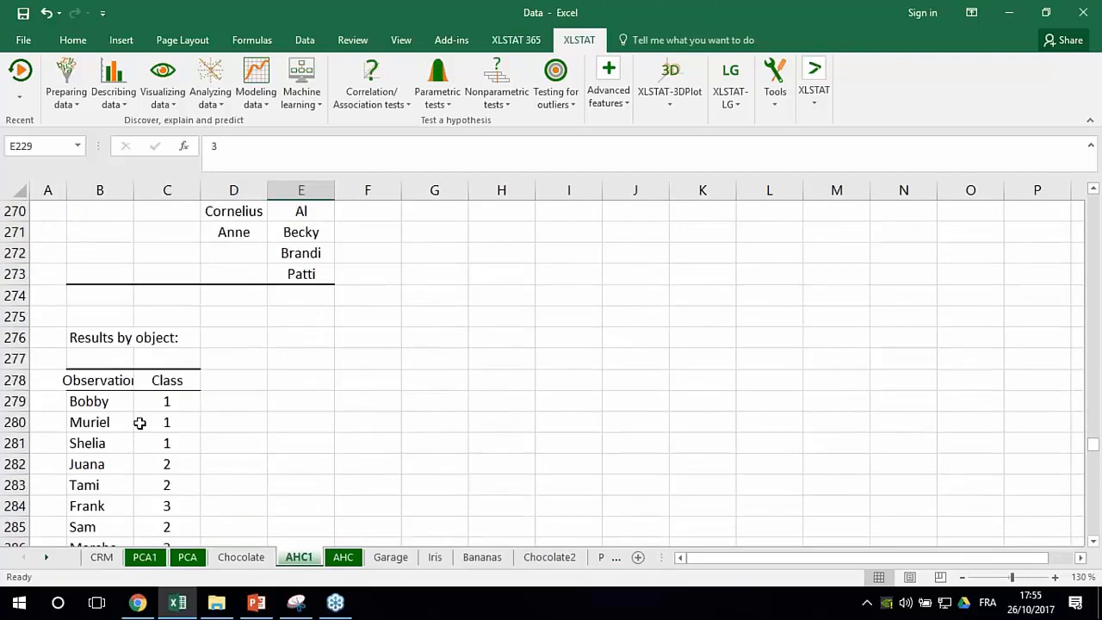
click(128, 422)
drag(134, 190, 174, 189)
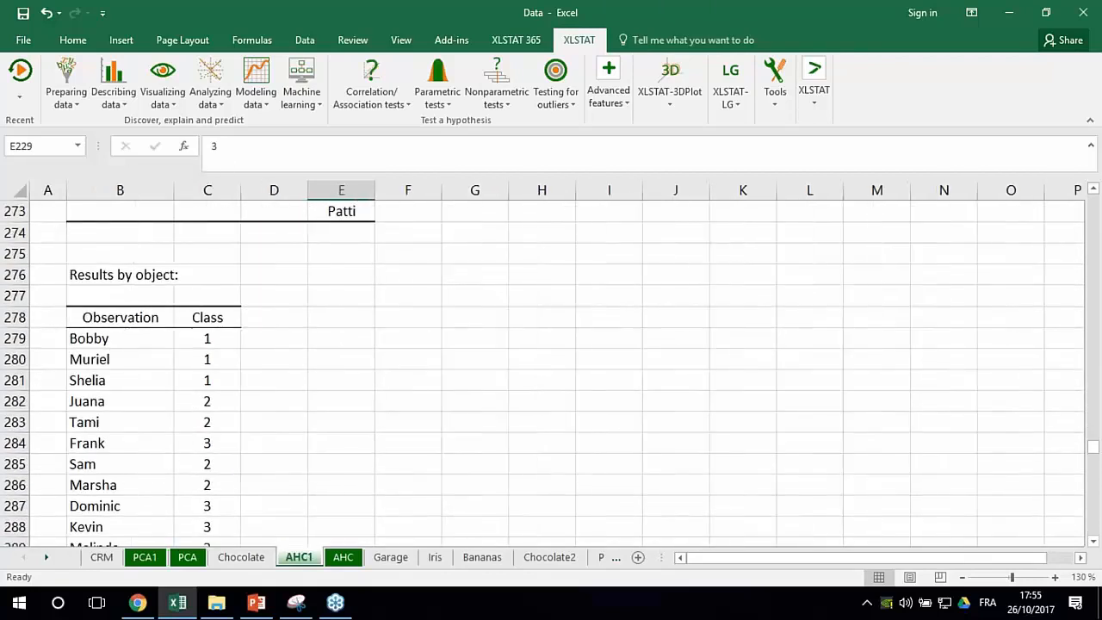
Step: Check which class the first few observations are assigned to in the Results by object table
click(124, 338)
click(205, 344)
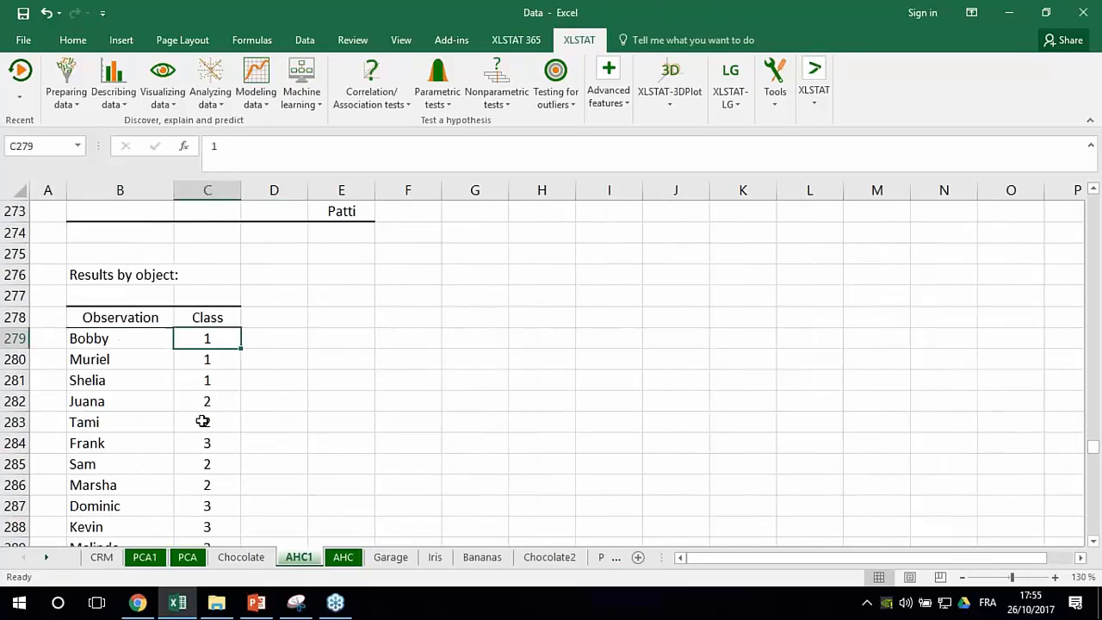
click(103, 384)
click(210, 382)
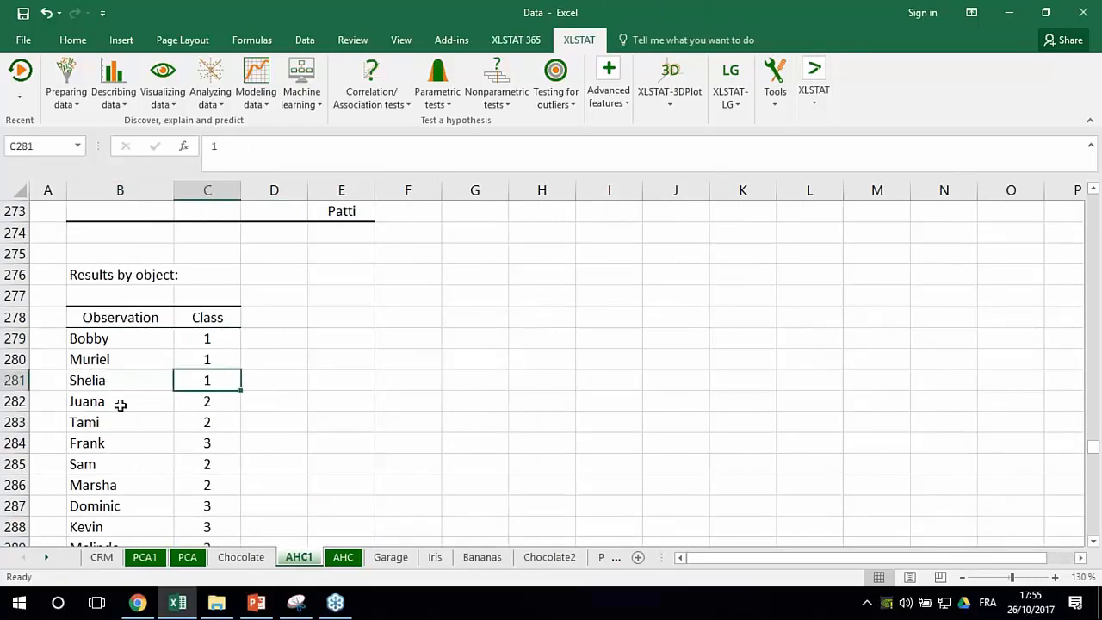
click(118, 403)
click(209, 403)
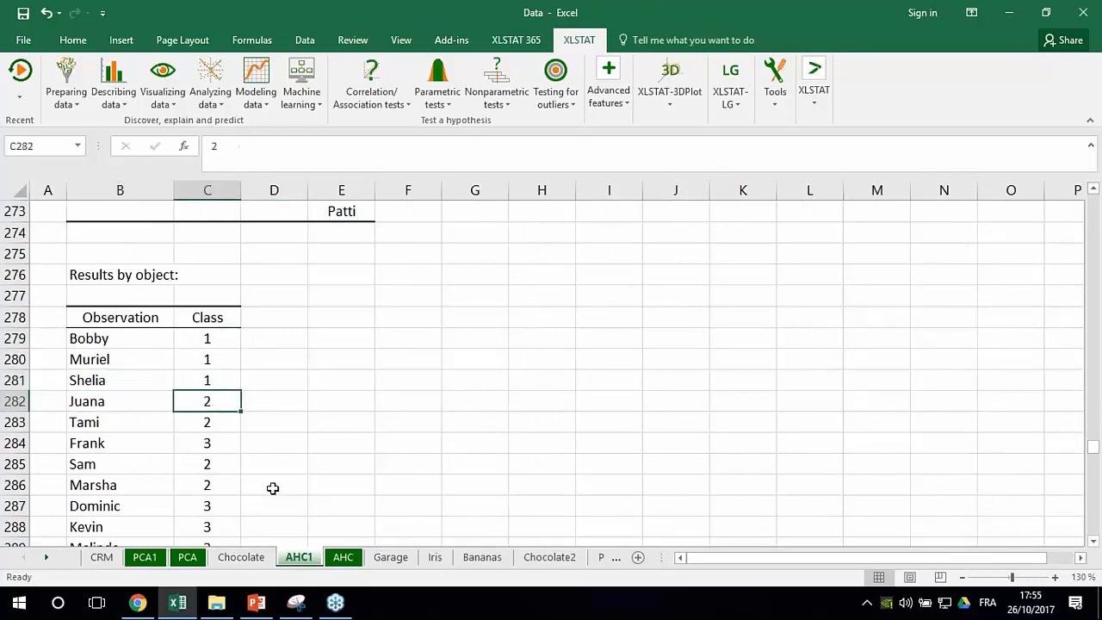
click(129, 446)
Step: Copy the whole Class column with its header from Results by object into column I of the Chocolate sheet
click(212, 324)
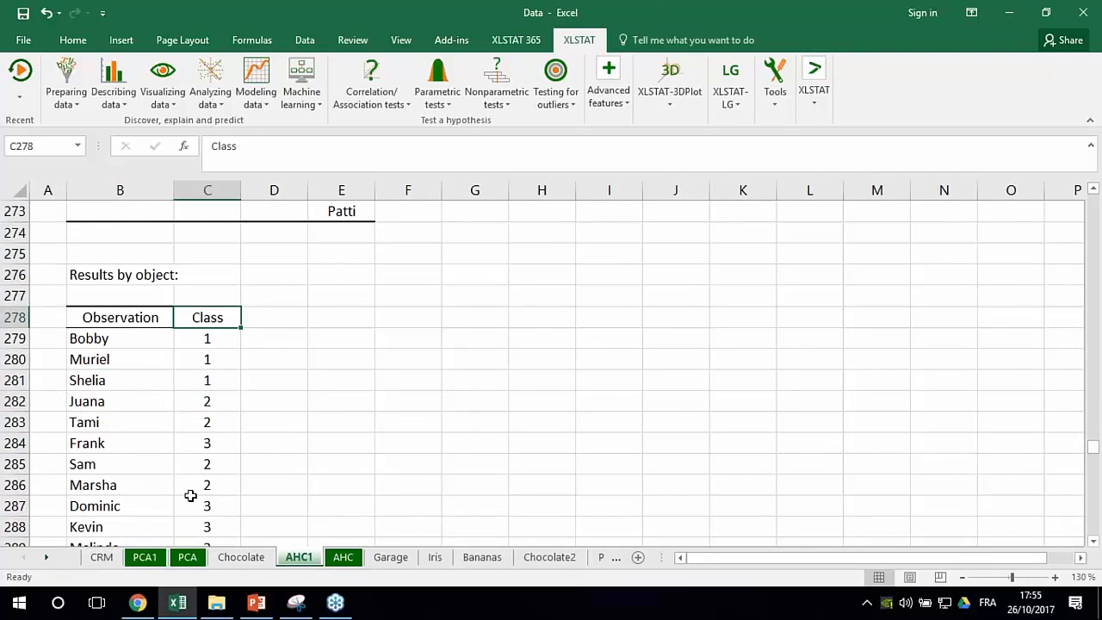
key(ctrl+shift+Down)
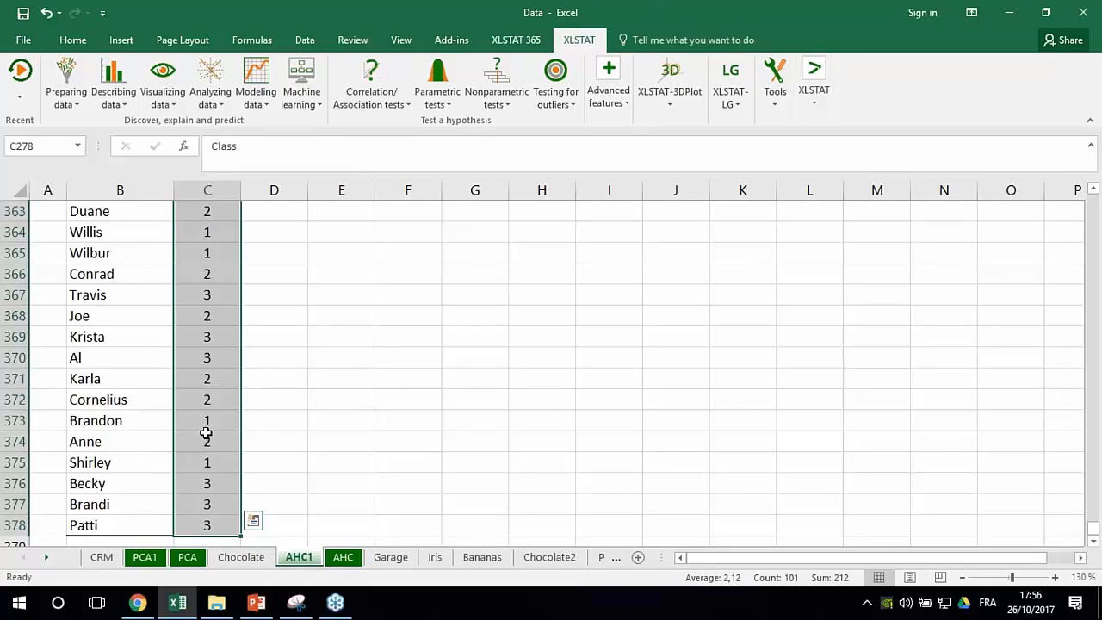
key(ctrl+c)
click(231, 557)
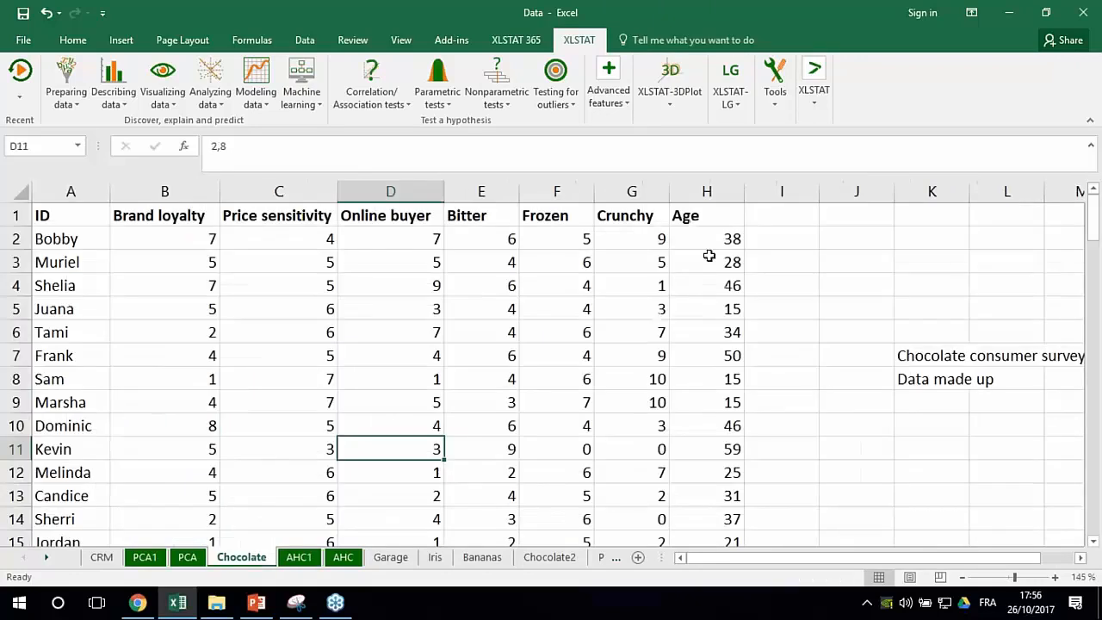
click(749, 216)
key(ctrl+v)
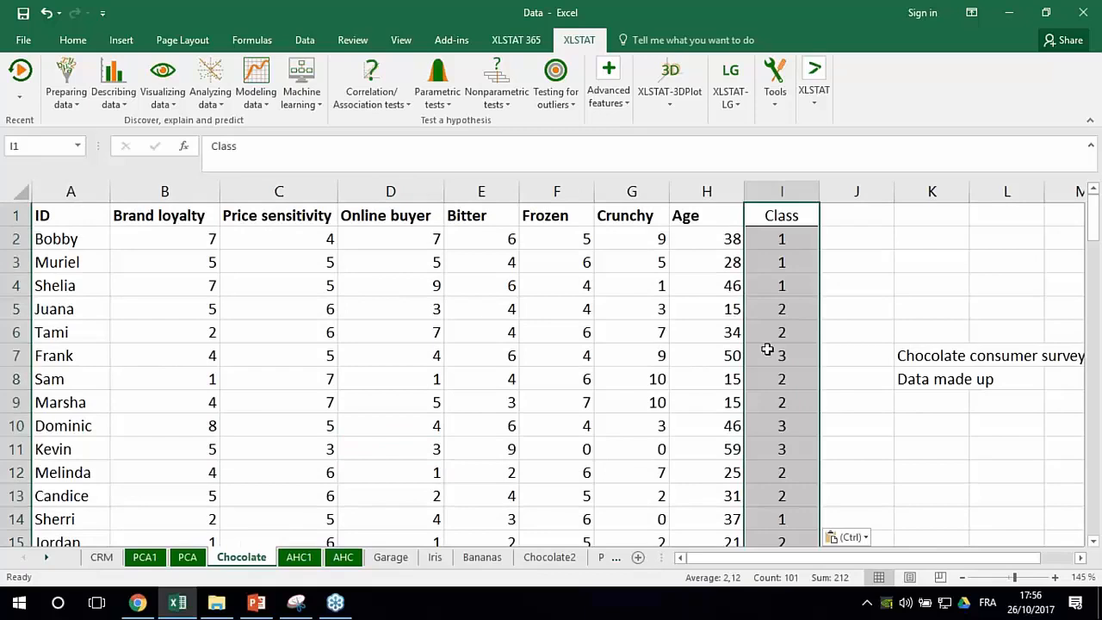
click(635, 336)
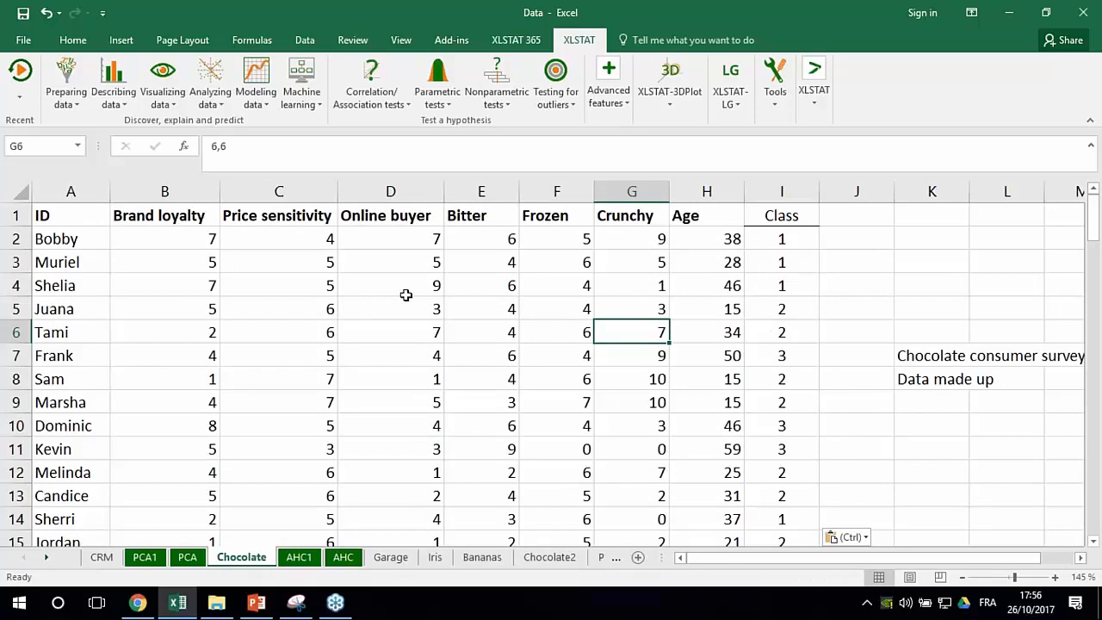
Step: Review the survey variables from Brand loyalty to Age and their values on the Chocolate sheet
drag(155, 215, 702, 203)
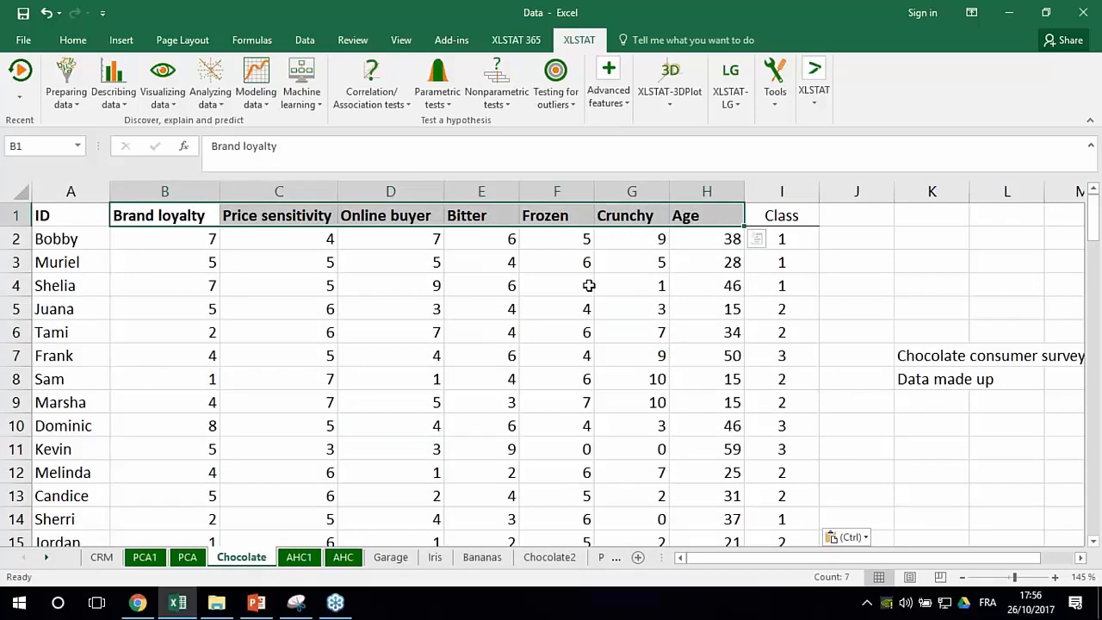
click(731, 309)
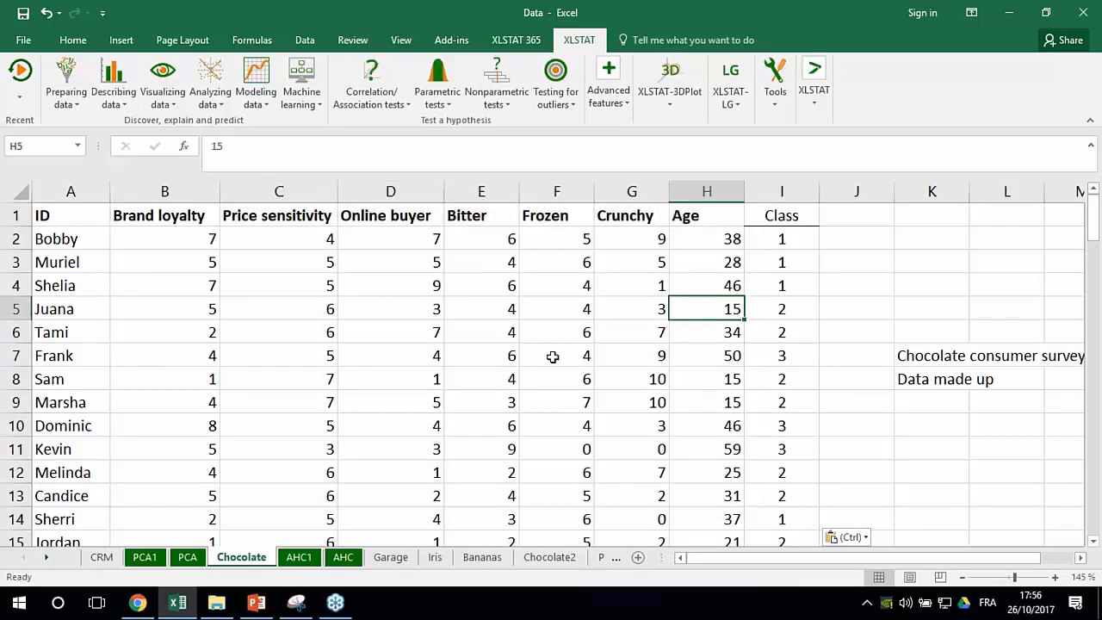
click(539, 286)
click(379, 334)
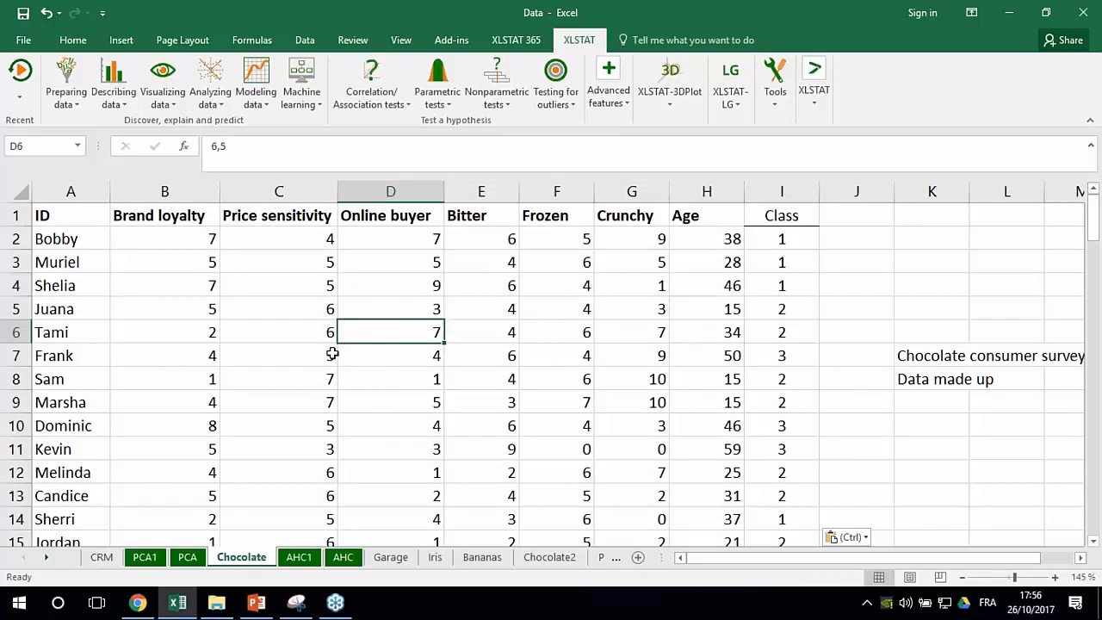
click(388, 289)
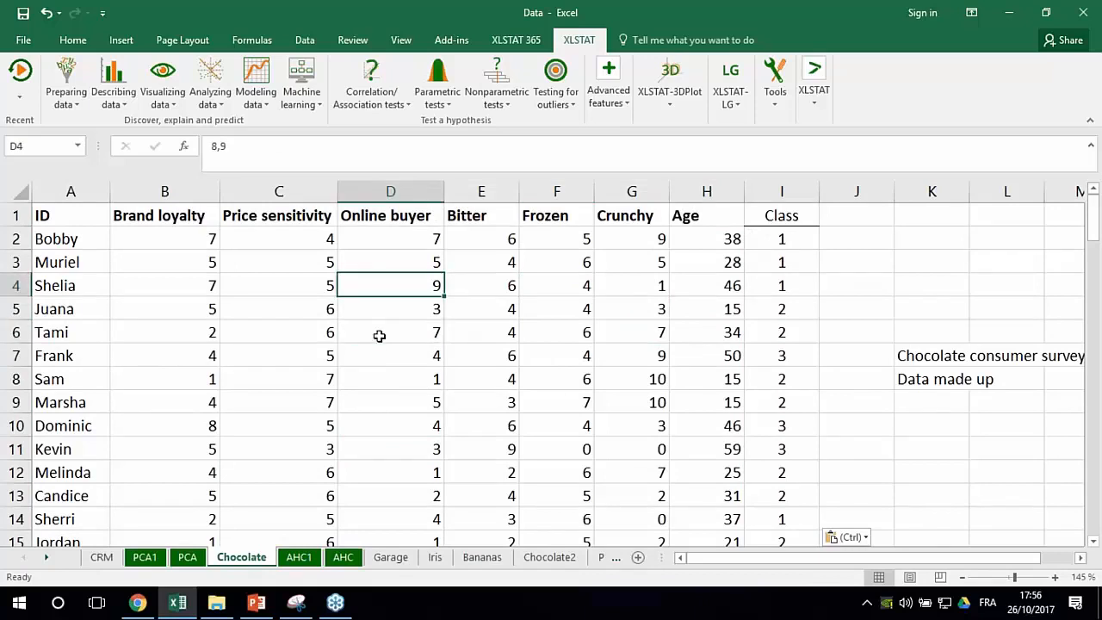
Step: Set up XLSTAT Descriptive statistics with Chocolate columns B to H as quantitative data and the Class column I as subsamples
click(131, 109)
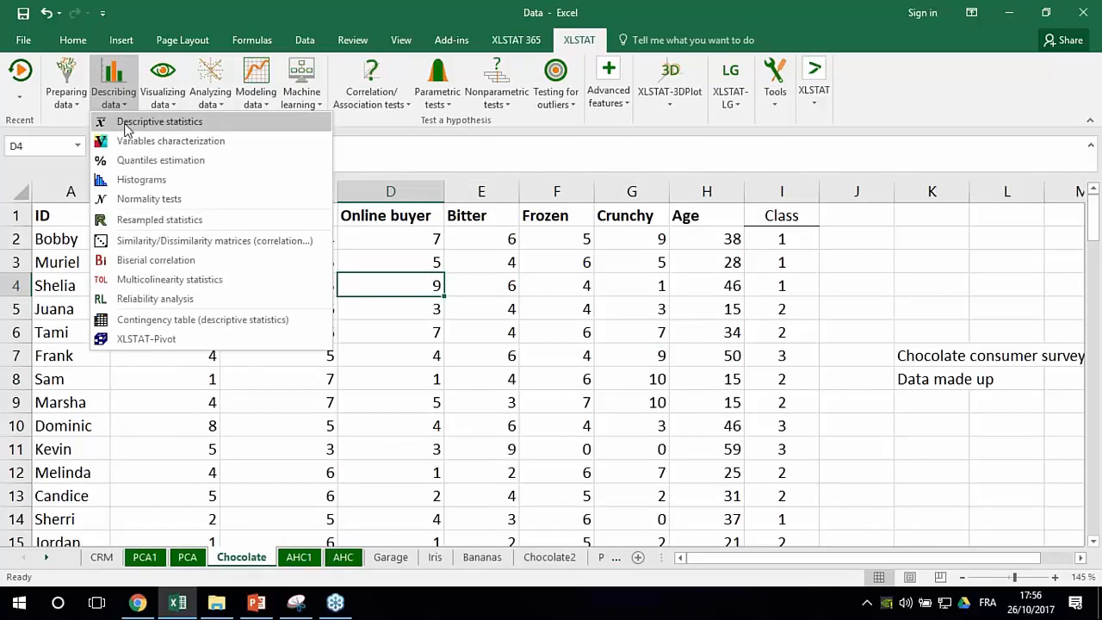
click(127, 128)
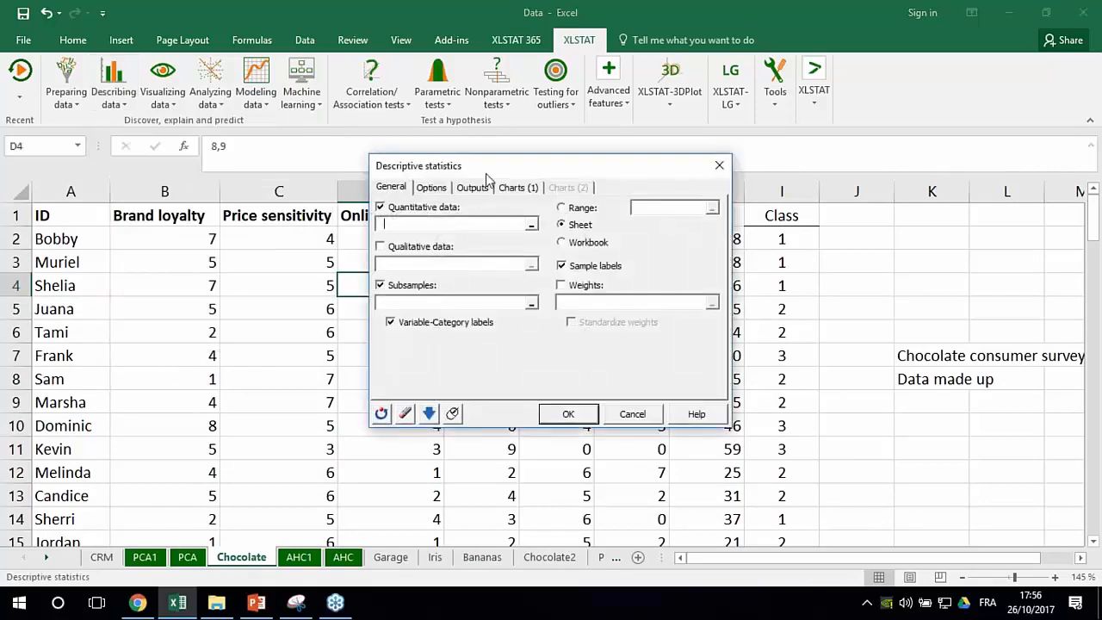
drag(487, 171, 493, 293)
drag(164, 191, 706, 192)
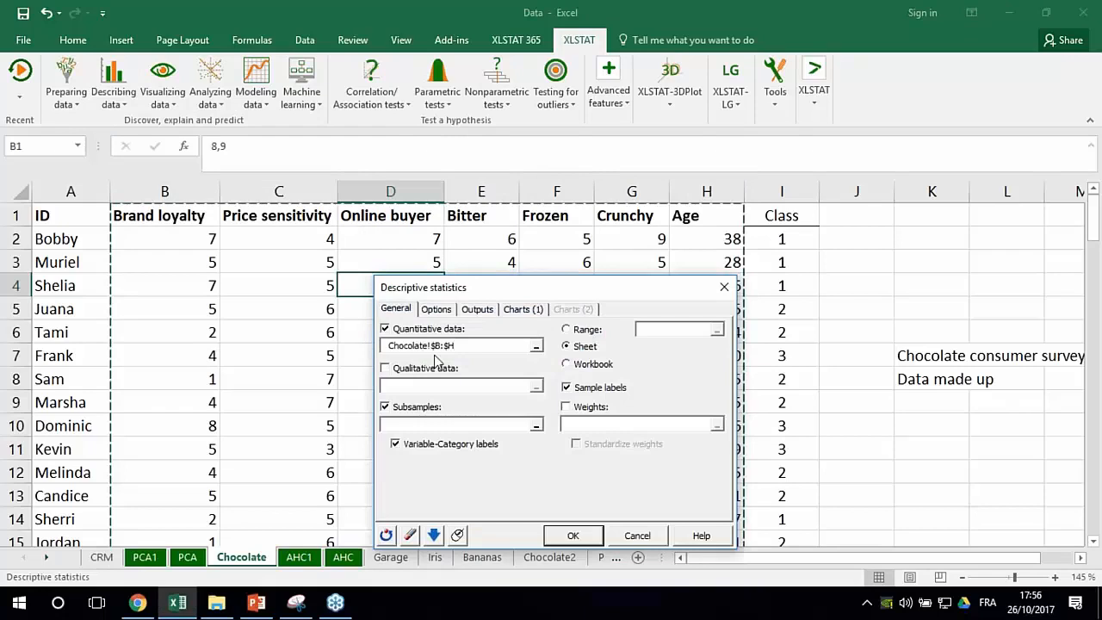
click(426, 424)
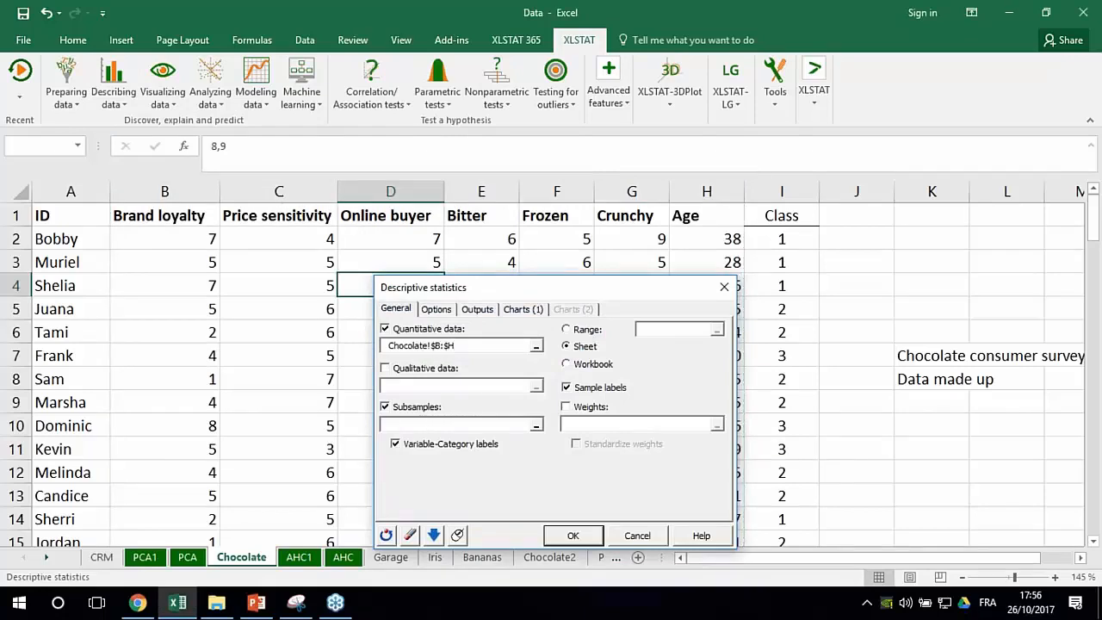
click(782, 191)
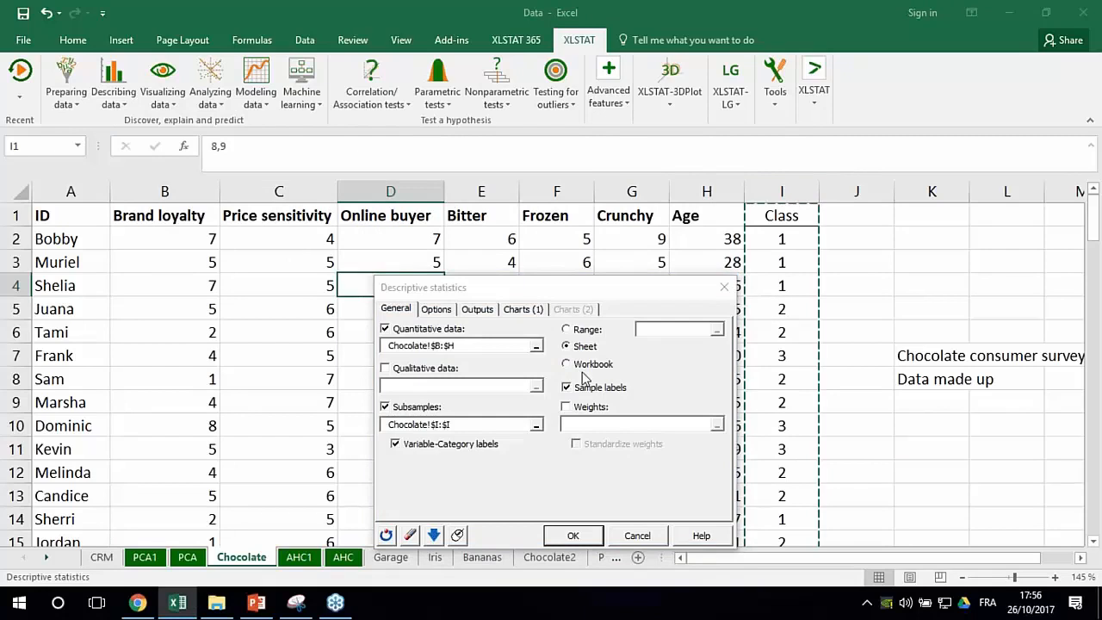
Step: Run the configured descriptive statistics on the Chocolate survey variables by class
click(574, 536)
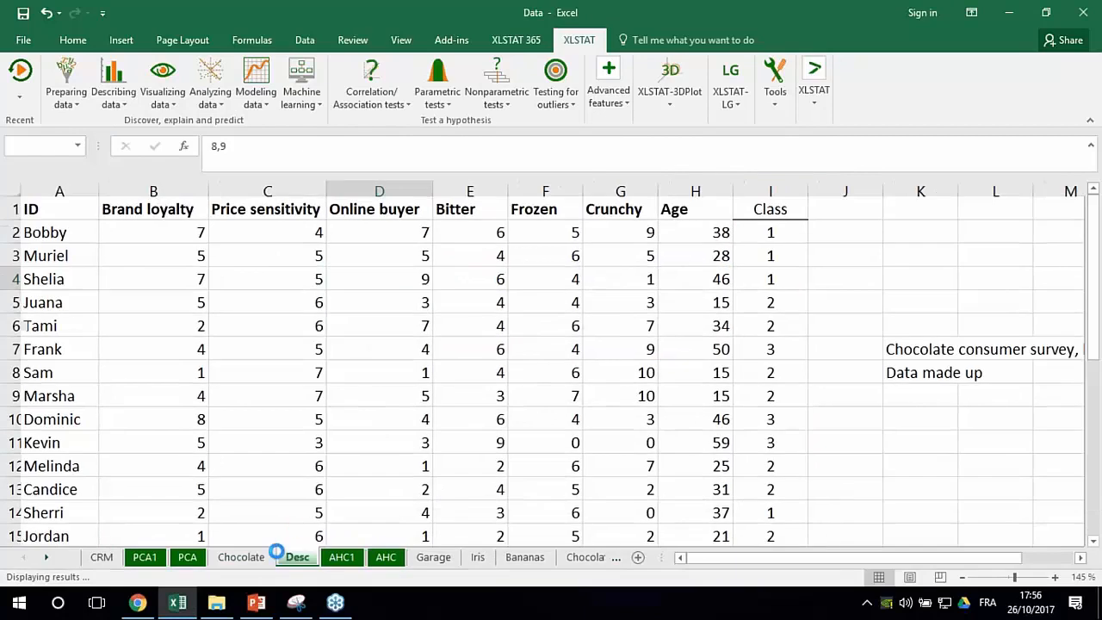
Step: Switch to the ExploratoryStatistics1 presentation in PowerPoint and open slide 36, "Describing clusters: descriptive statistics"
click(256, 602)
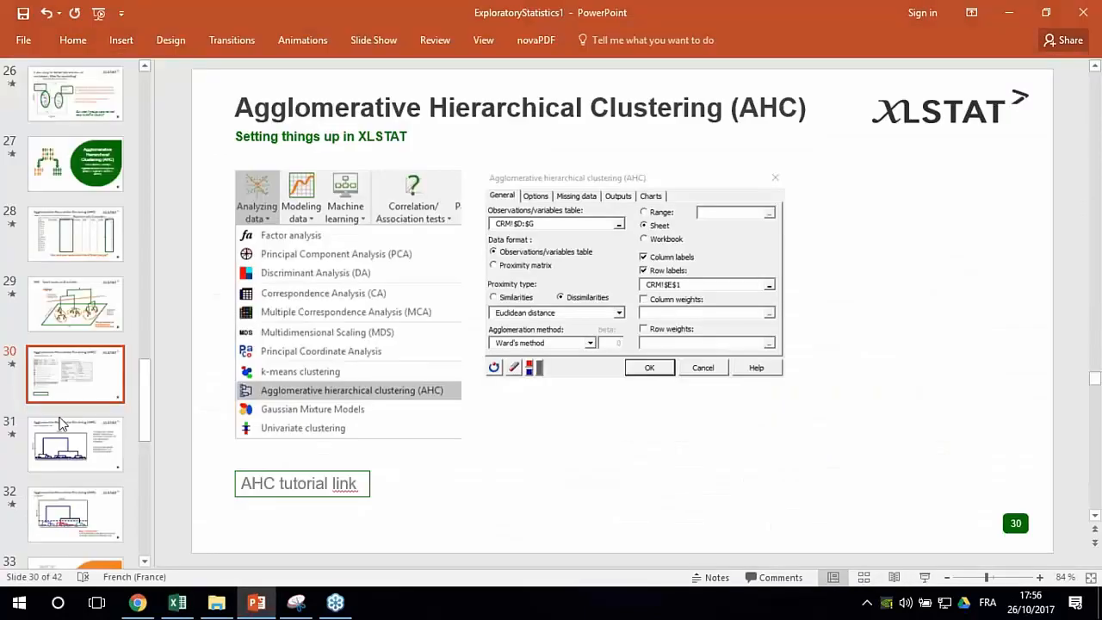
scroll(82, 487, down, 3)
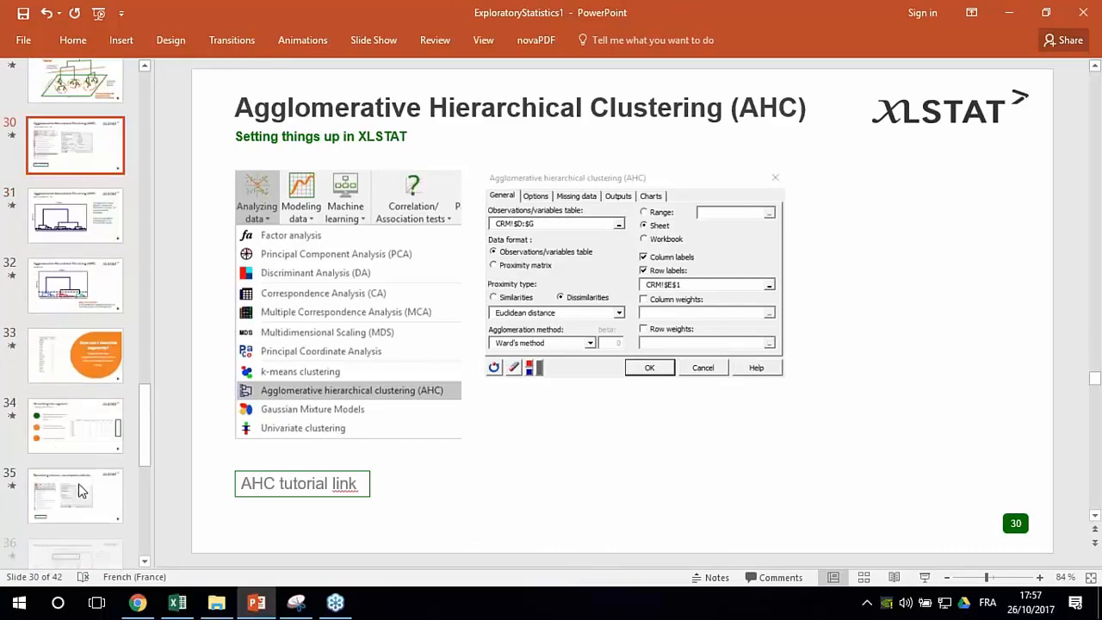
scroll(86, 477, down, 2)
scroll(84, 478, down, 2)
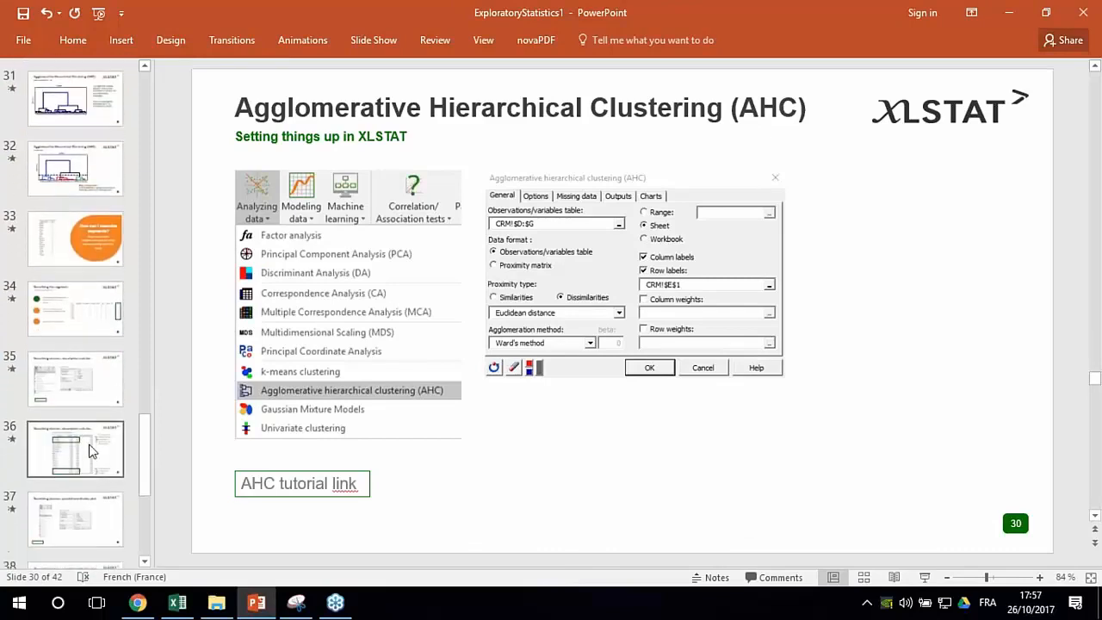
click(86, 450)
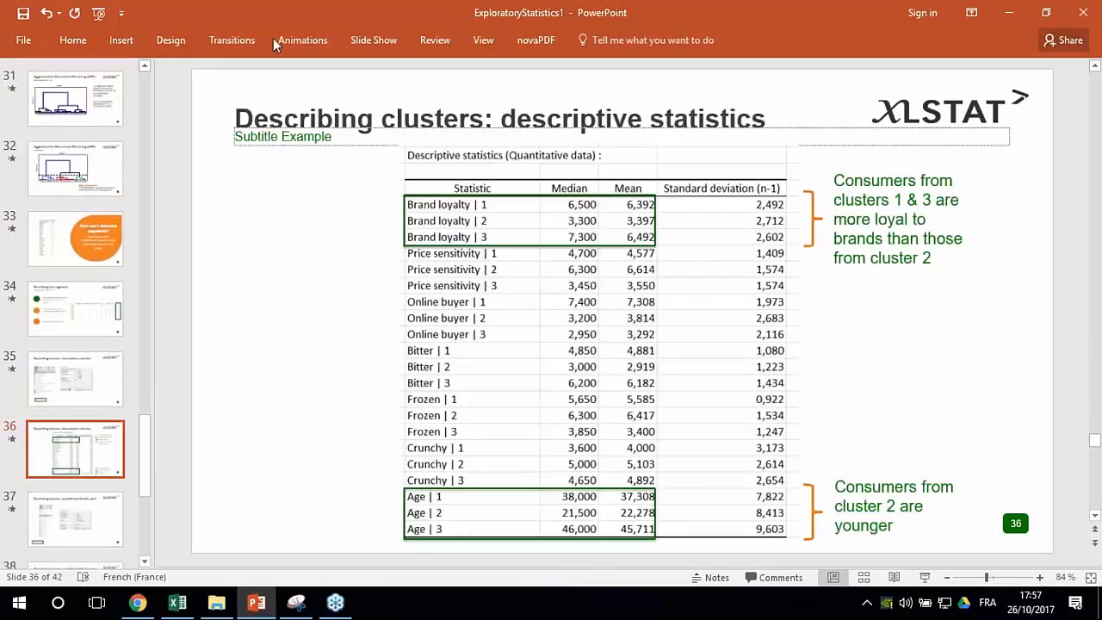
Step: Start the slide show from slide 36 and reveal the brand loyalty highlight with its comment on the clusters
click(386, 41)
click(98, 93)
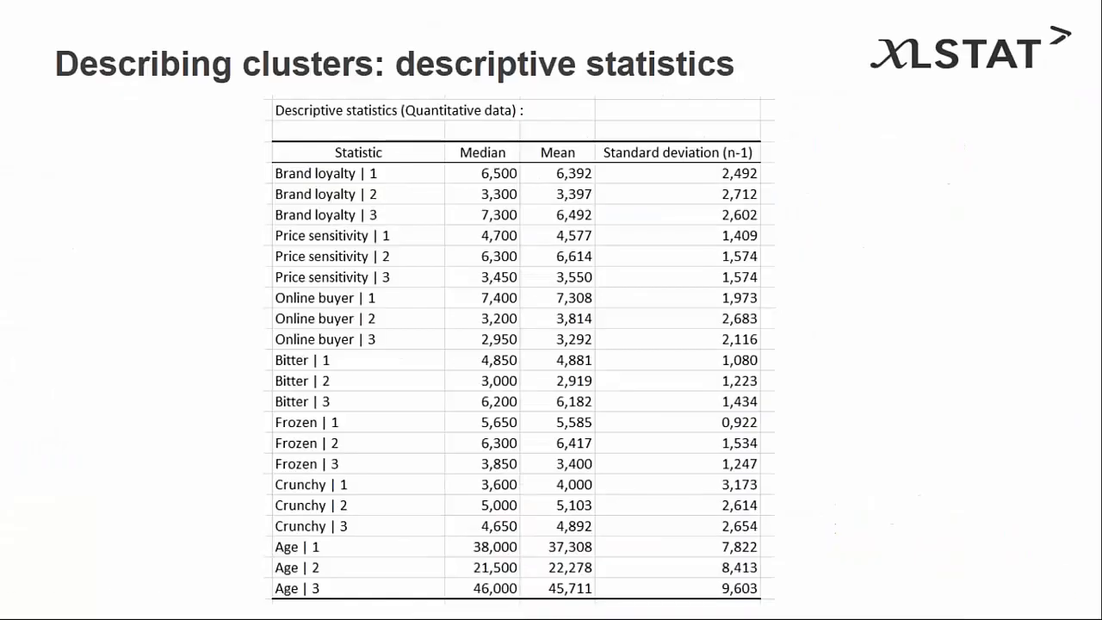
click(347, 362)
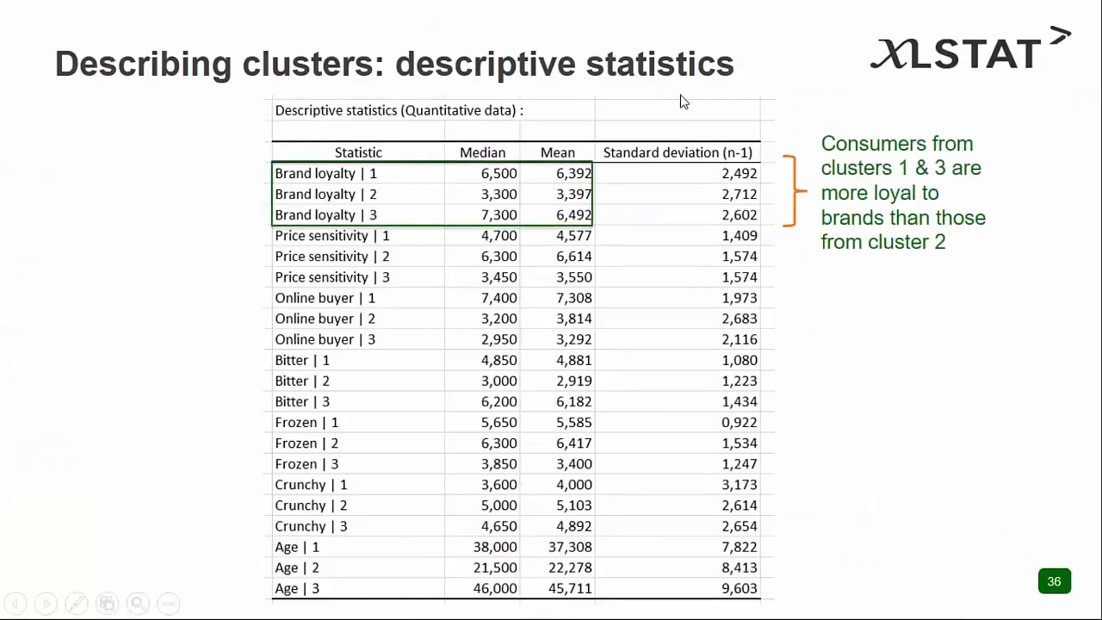